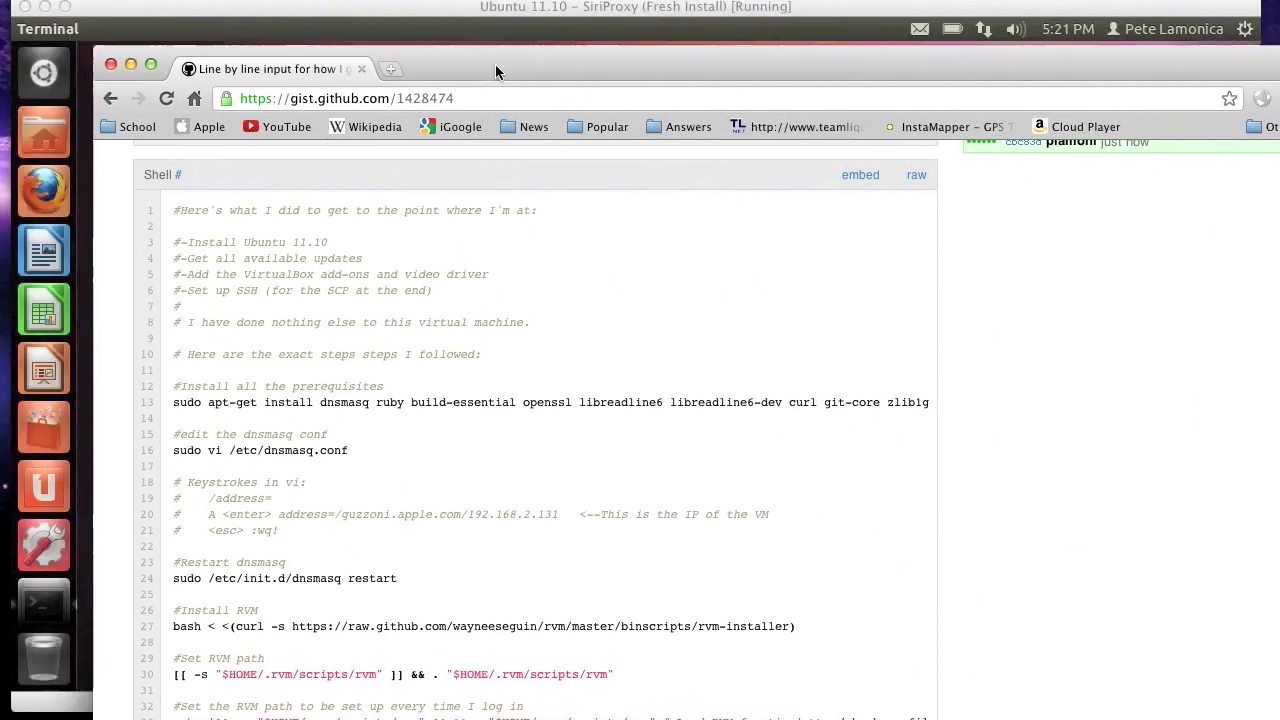
# Move the gist browser aside and bring the Ubuntu VM's terminal to the front.
pyautogui.moveTo(495, 64); pyautogui.dragTo(966, 218)
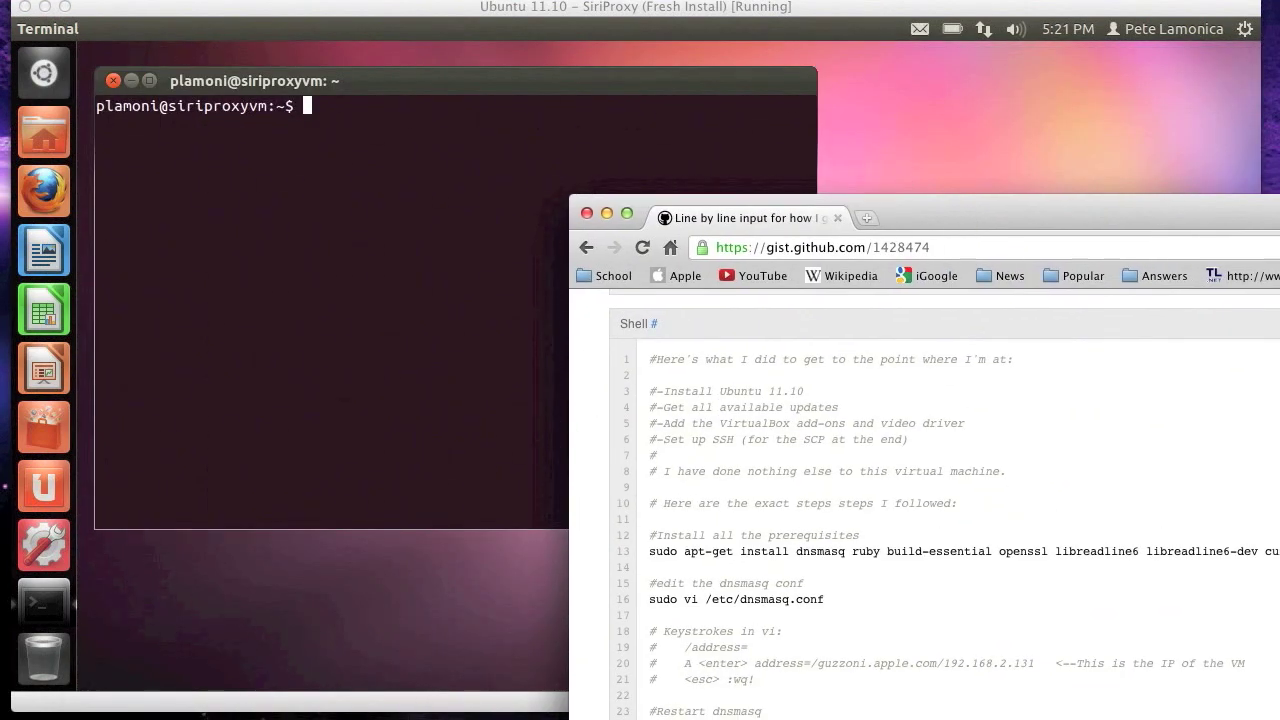
pyautogui.click(460, 9)
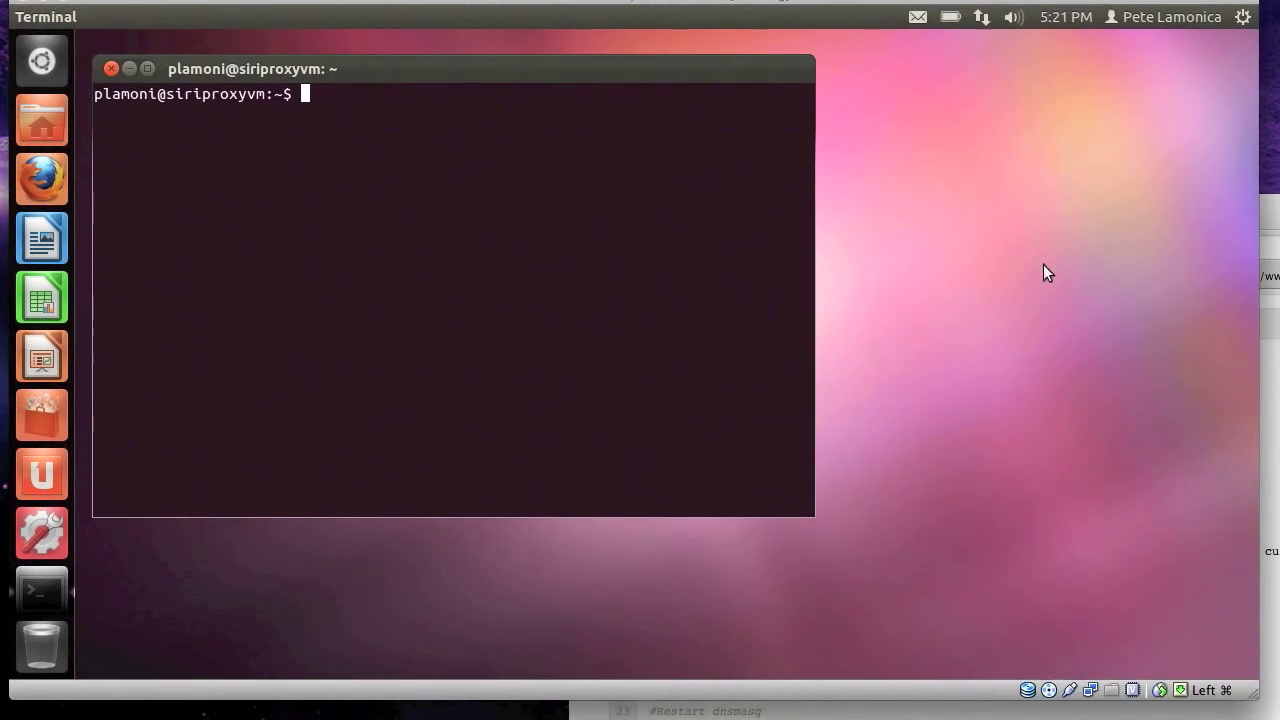
# Bring the gist back in front and highlight the first setup notes on lines 3–4.
pyautogui.moveTo(1275, 215); pyautogui.dragTo(924, 29)
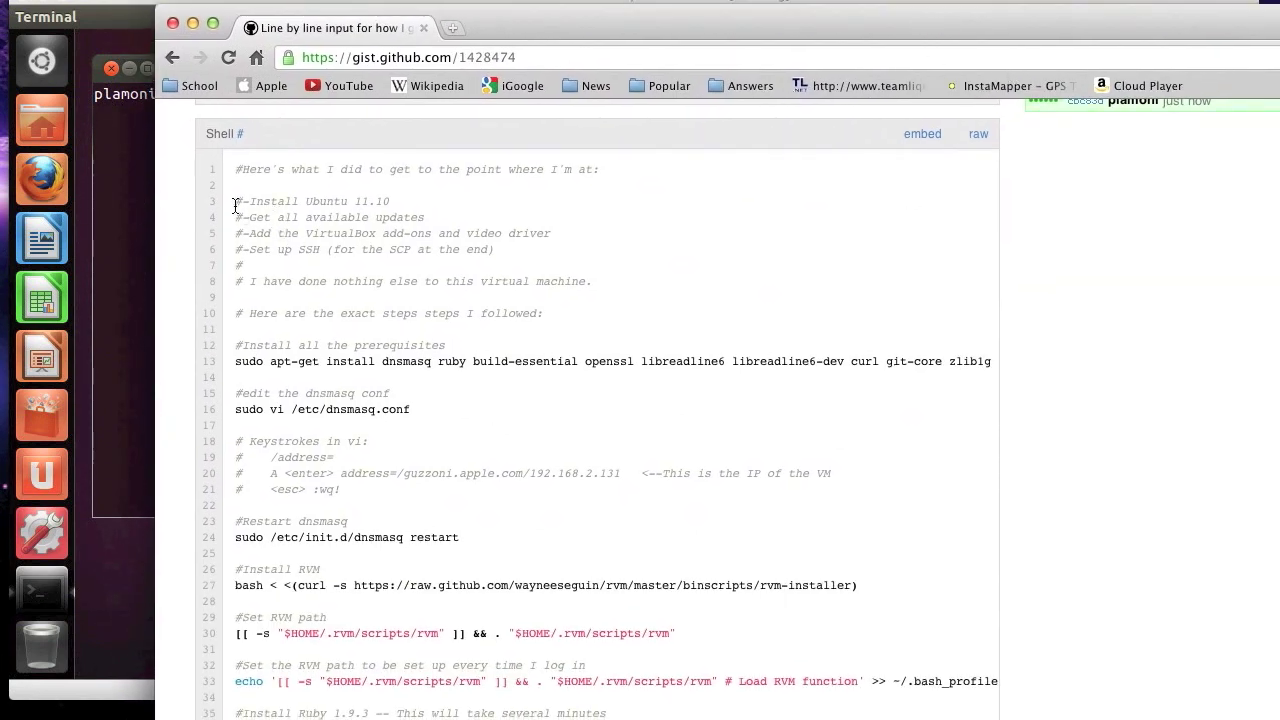
pyautogui.moveTo(240, 203); pyautogui.dragTo(420, 297)
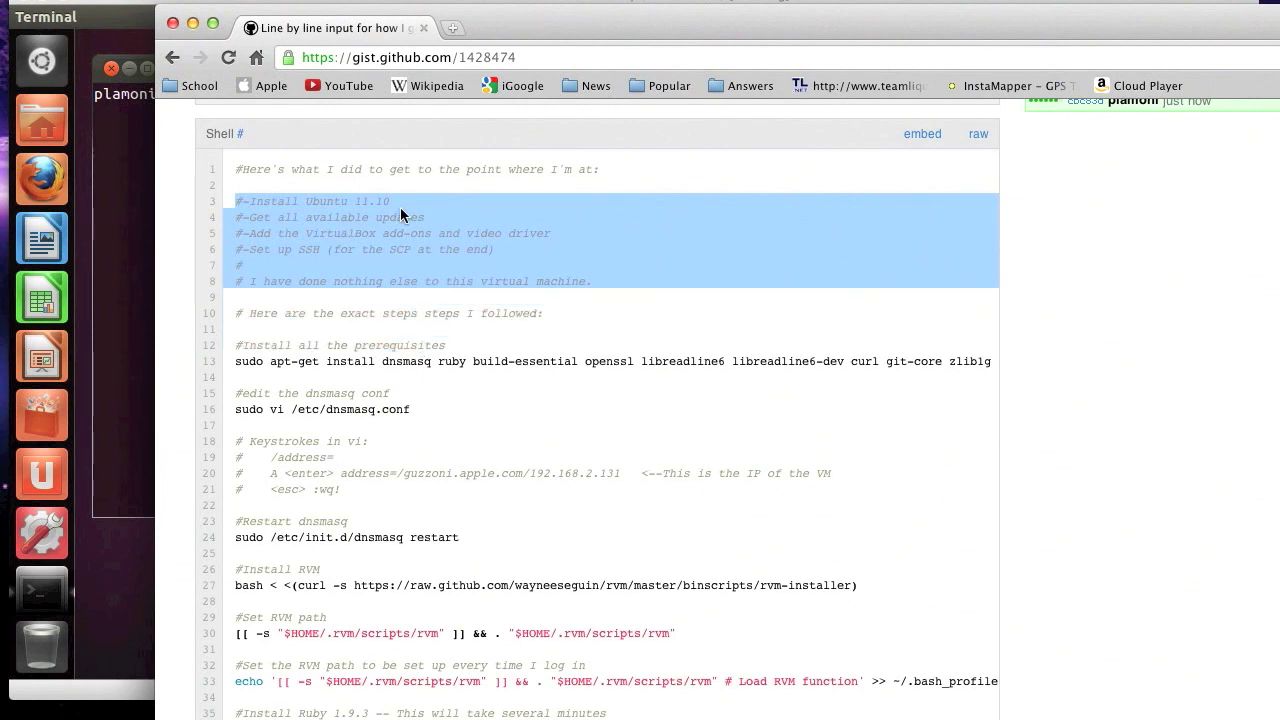
pyautogui.click(320, 201)
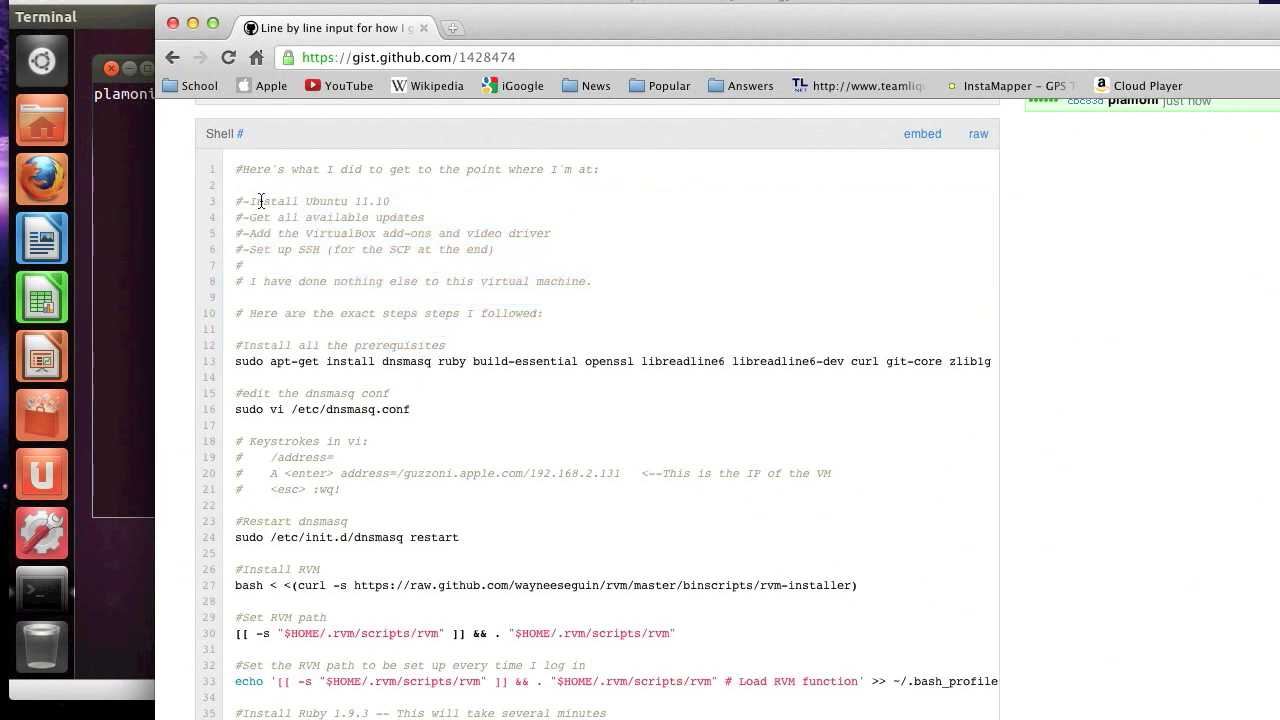
pyautogui.moveTo(260, 201); pyautogui.dragTo(384, 220)
pyautogui.click(370, 205)
pyautogui.moveTo(352, 216); pyautogui.dragTo(424, 216)
pyautogui.click(288, 235)
# Highlight the VirtualBox add-ons, SSH/SCP and 'nothing else done' notes on lines 5–8.
pyautogui.moveTo(255, 233); pyautogui.dragTo(496, 226)
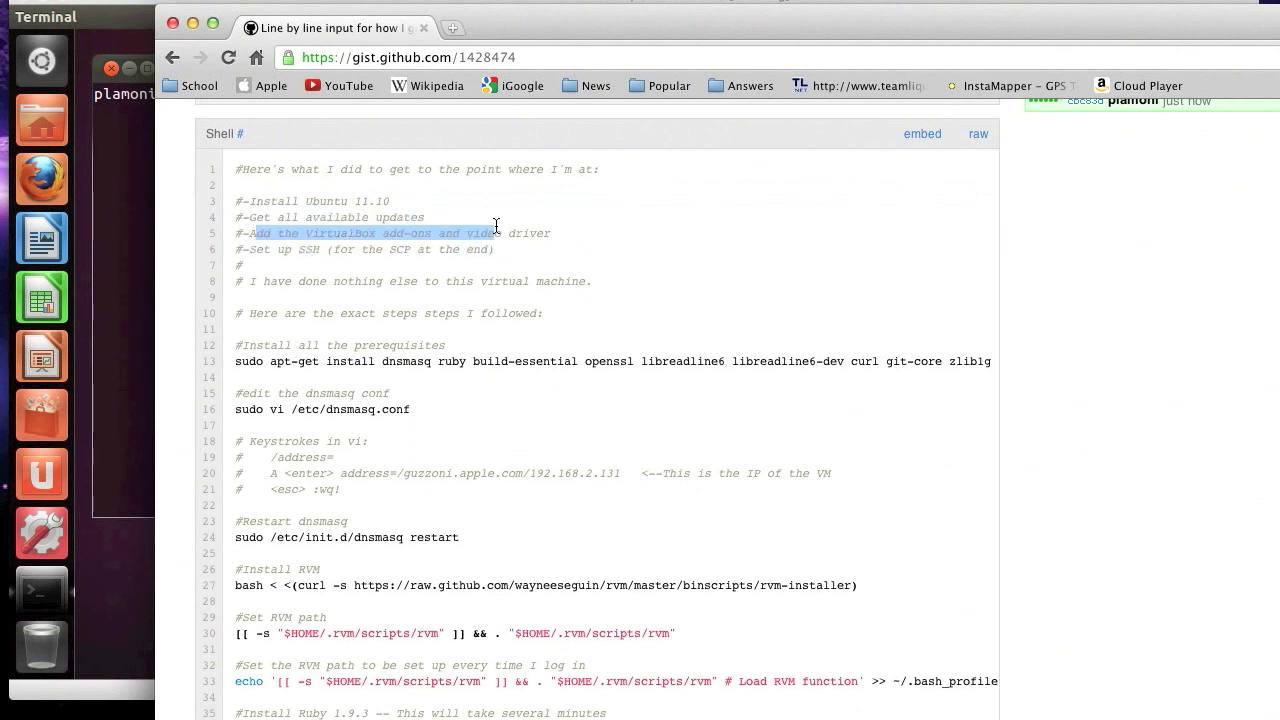
pyautogui.doubleClick(480, 233)
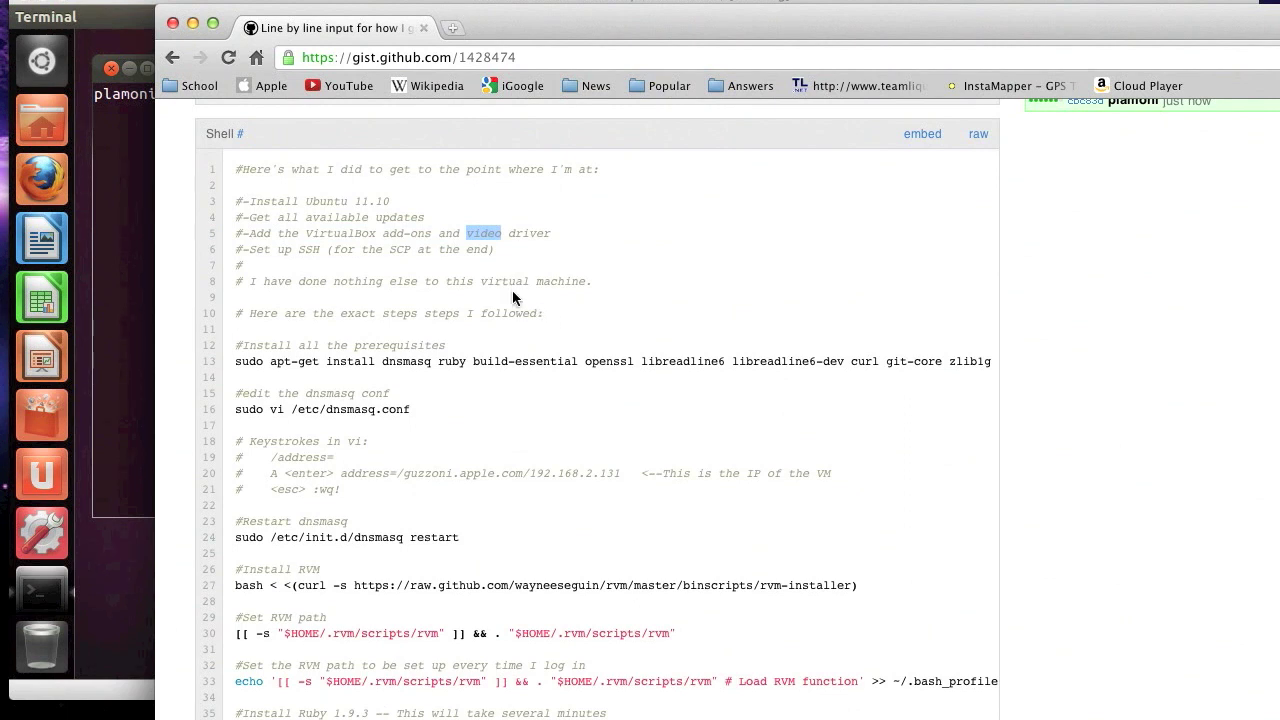
pyautogui.doubleClick(285, 250)
pyautogui.doubleClick(400, 249)
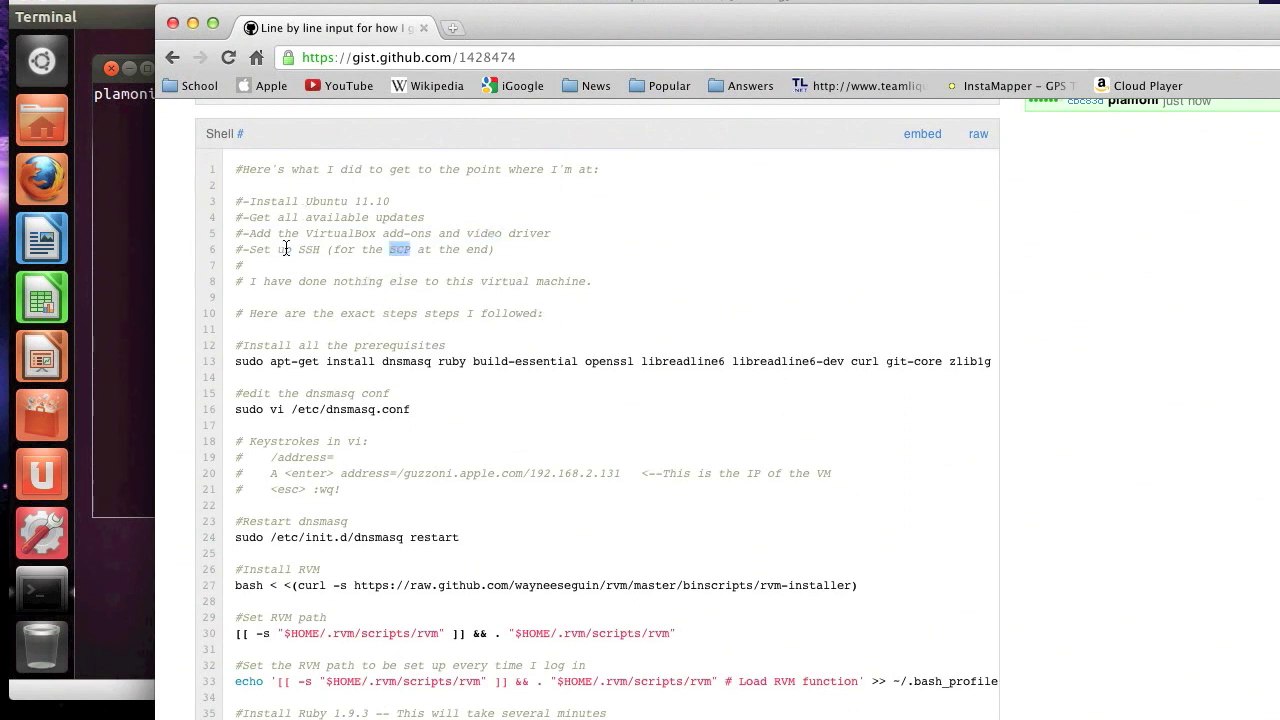
pyautogui.moveTo(248, 249); pyautogui.dragTo(501, 244)
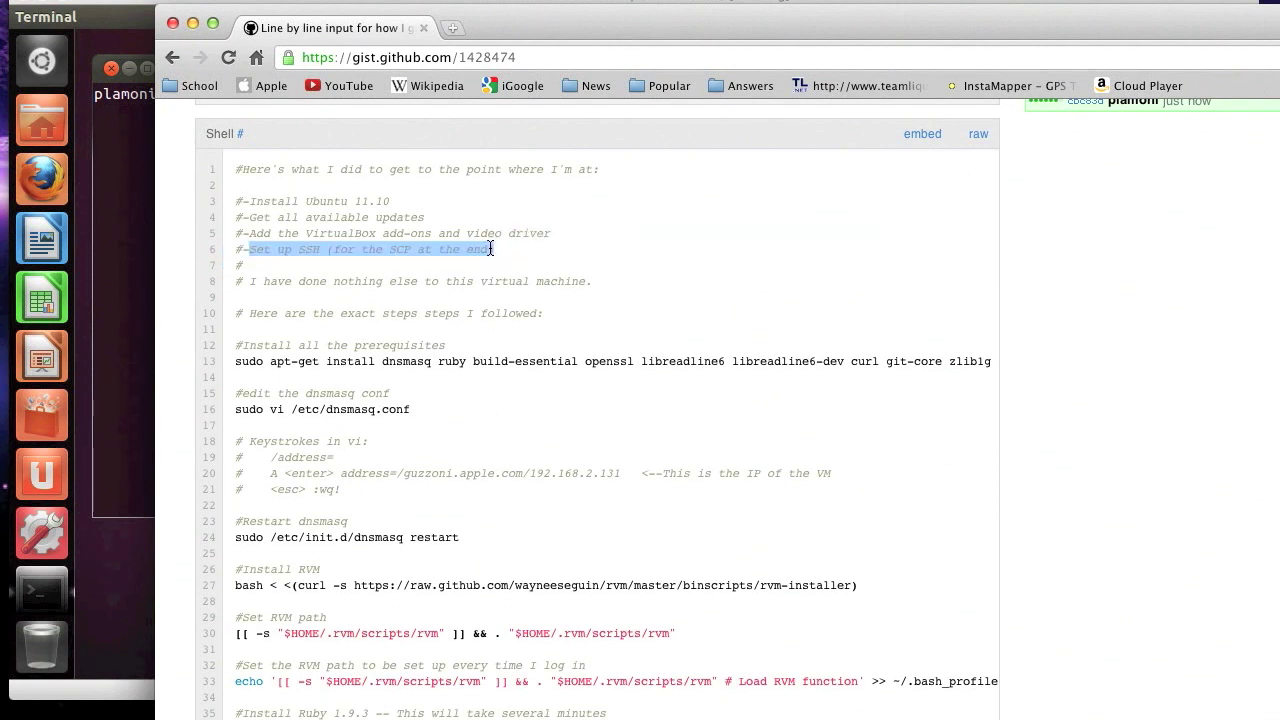
pyautogui.moveTo(248, 282); pyautogui.dragTo(610, 285)
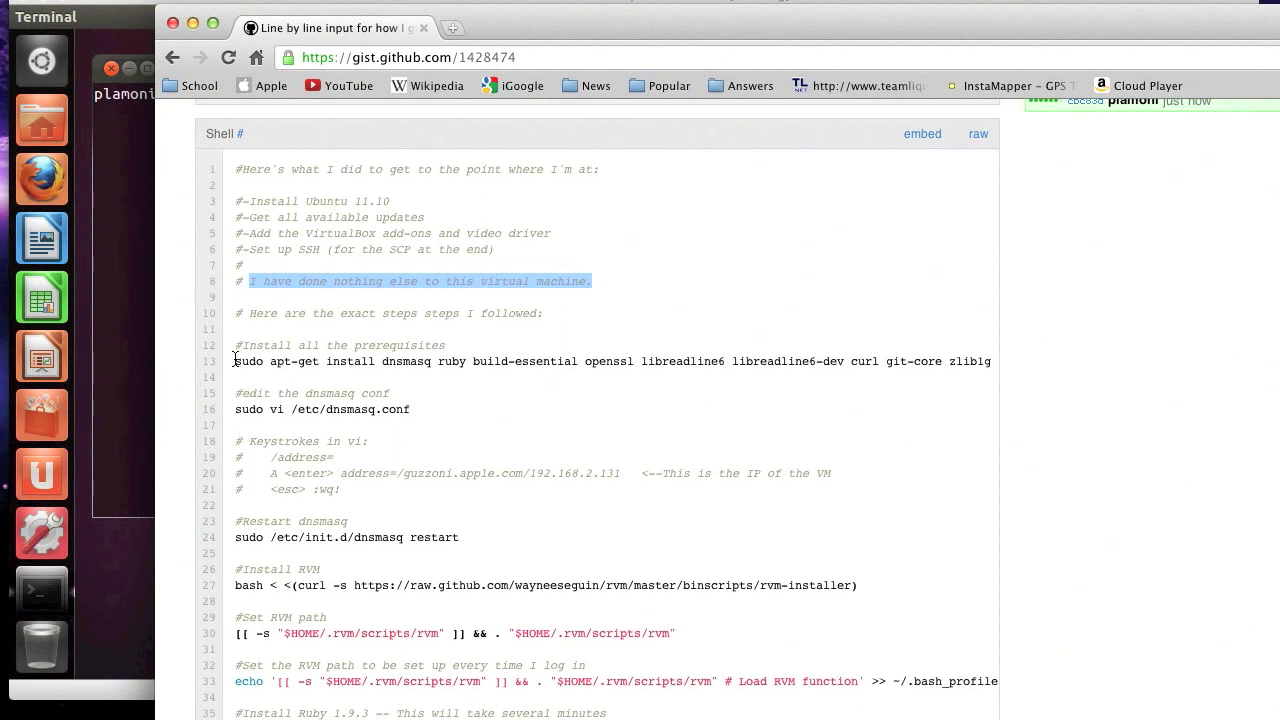
# Point out the dnsmasq, ruby and build-essential packages in the line-13 install command.
pyautogui.moveTo(235, 361)
pyautogui.mouseDown()
pyautogui.moveTo(240, 392)
pyautogui.moveTo(243, 377)
pyautogui.mouseUp()
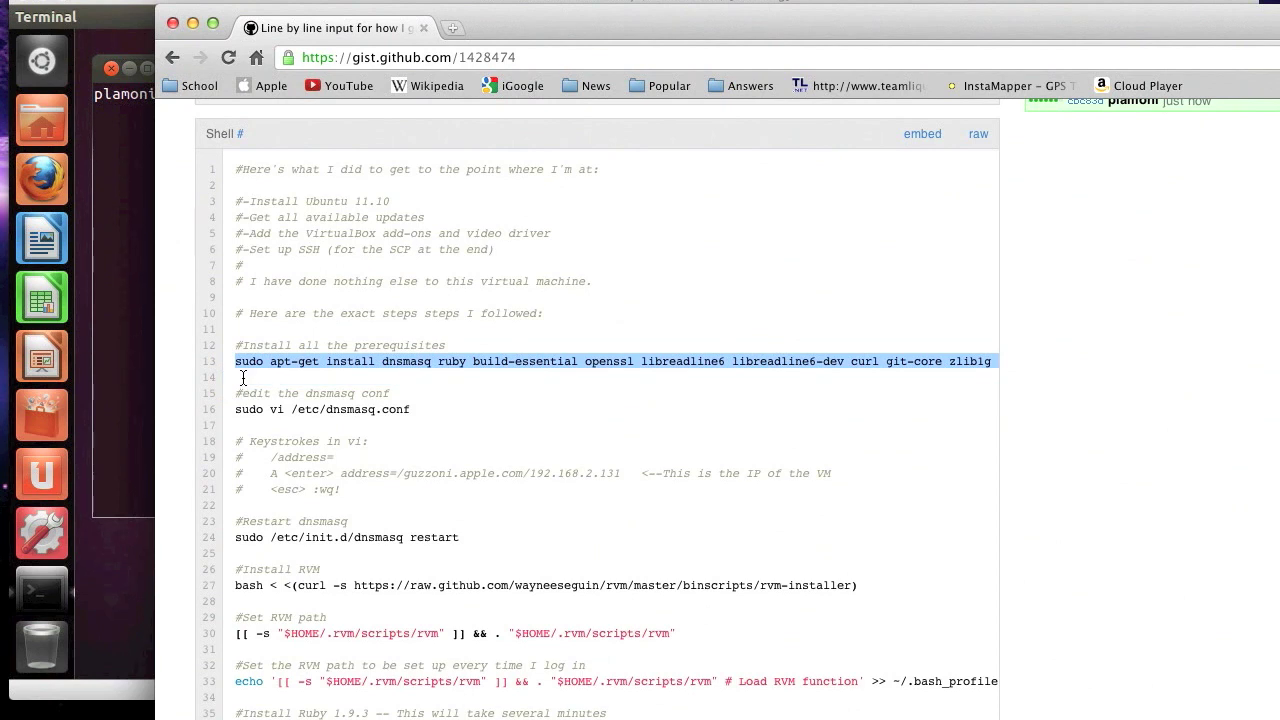
pyautogui.doubleClick(388, 362)
pyautogui.doubleClick(452, 361)
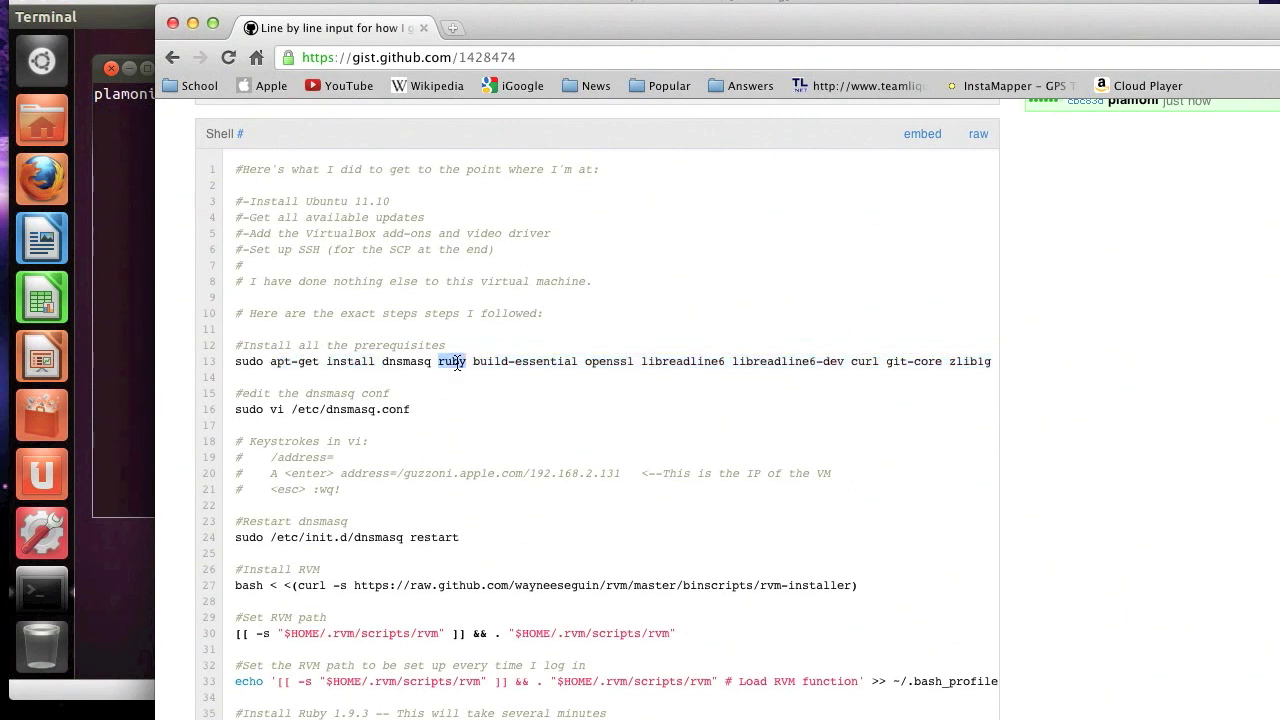
pyautogui.doubleClick(402, 362)
pyautogui.doubleClick(473, 362)
pyautogui.doubleClick(455, 362)
pyautogui.click(392, 362)
pyautogui.moveTo(466, 362); pyautogui.dragTo(520, 370)
pyautogui.click(520, 370)
# Select the entire line-13 apt-get install command and switch back to the VM terminal.
pyautogui.scroll(-1, 520, 370)
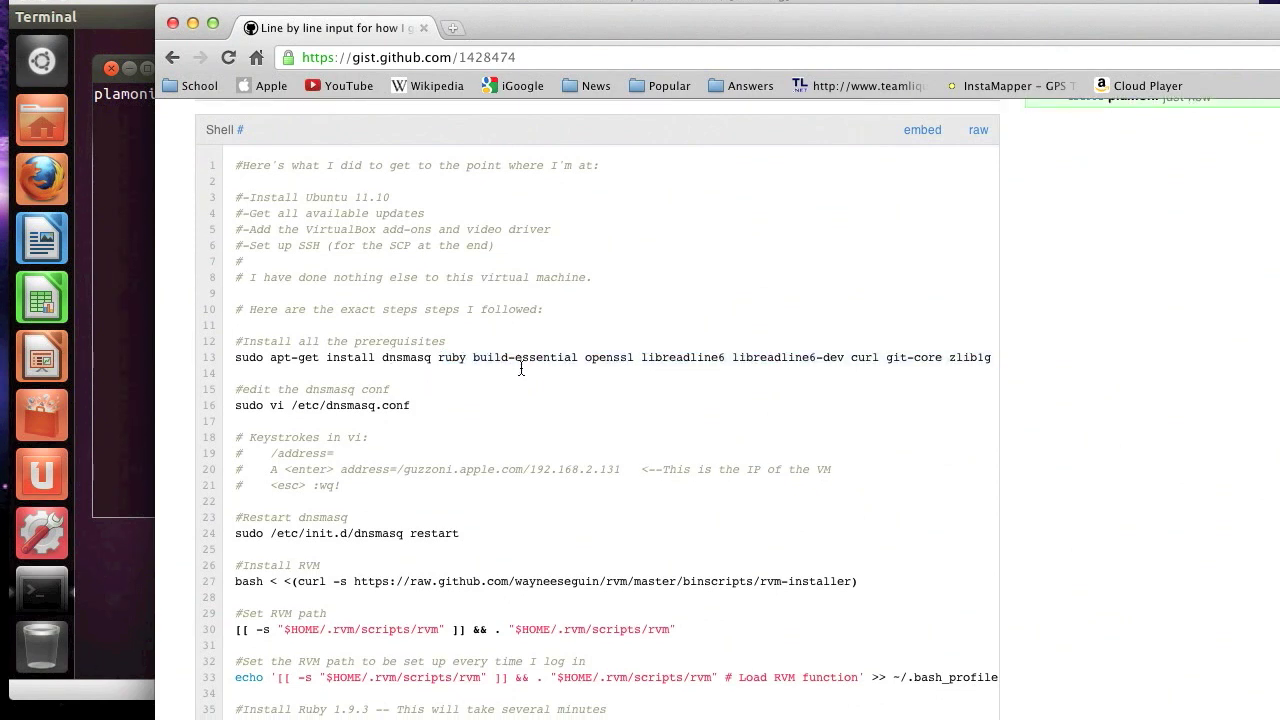
pyautogui.doubleClick(309, 565)
pyautogui.click(552, 356)
pyautogui.tripleClick(552, 356)
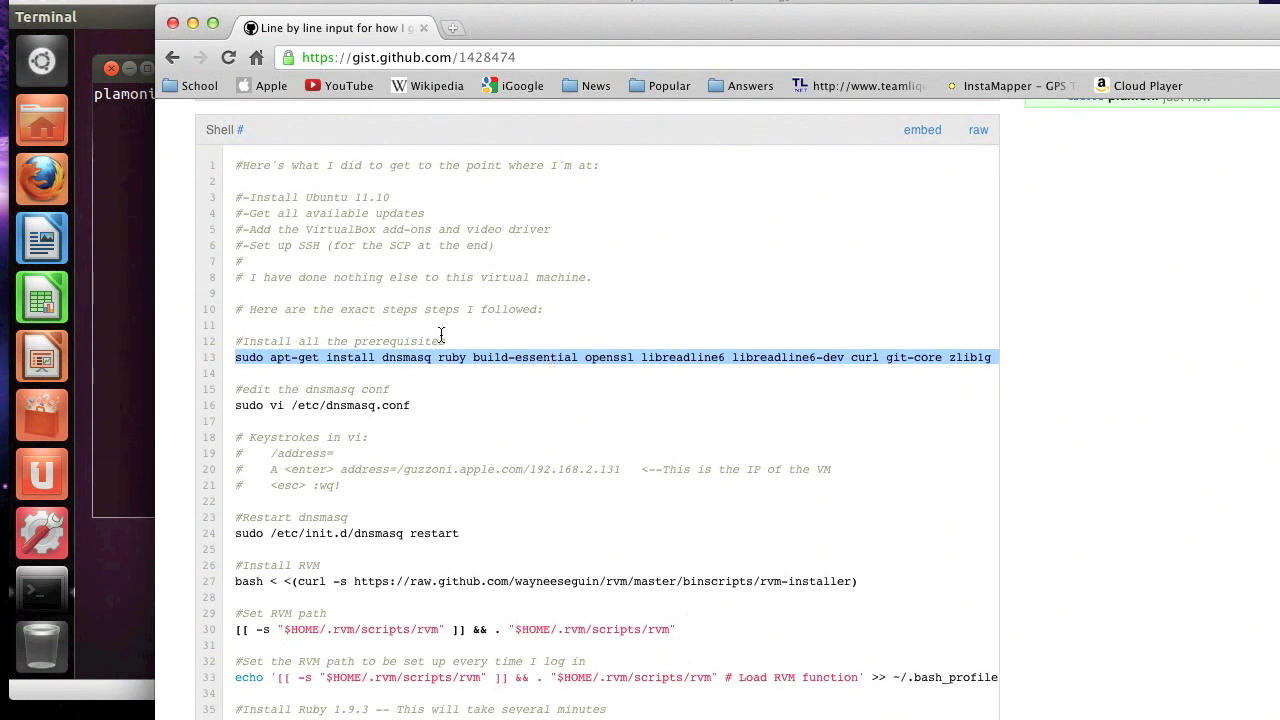
pyautogui.click(130, 280)
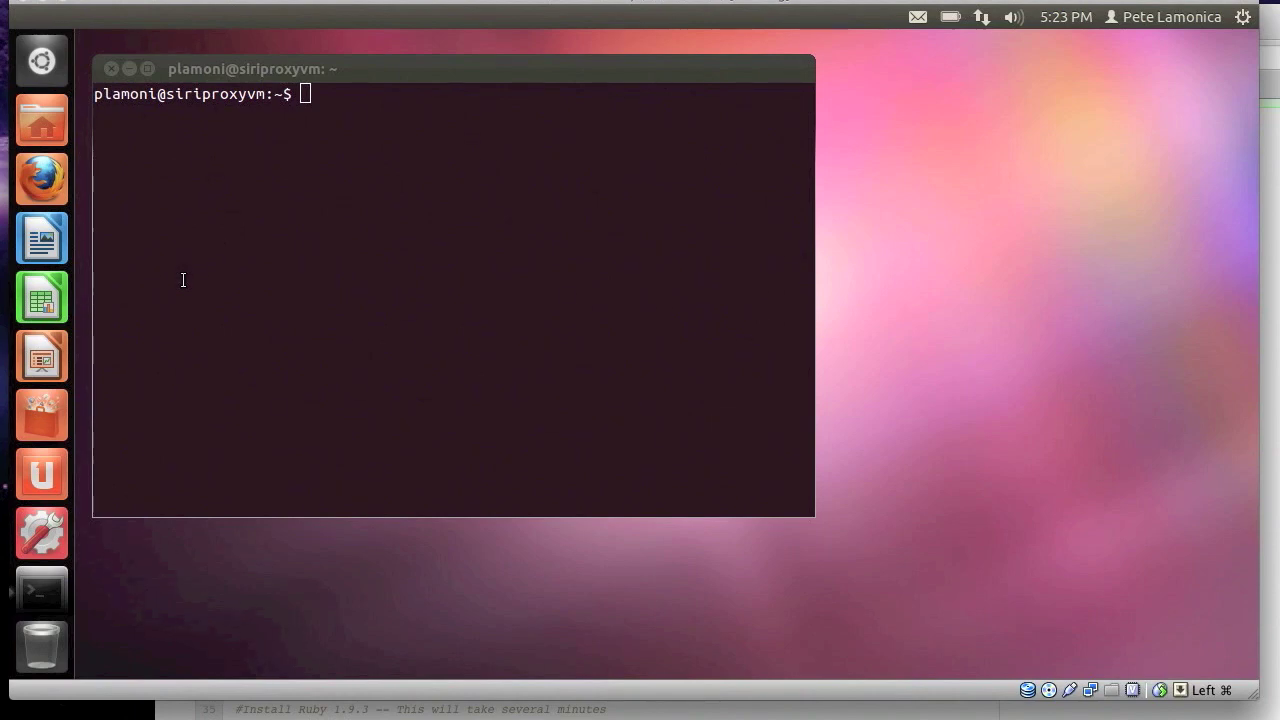
# Run the pasted prerequisites install, entering the sudo password and confirming with y.
pyautogui.click(372, 273)
pyautogui.hotkey('ctrl', 'shift', 'v')
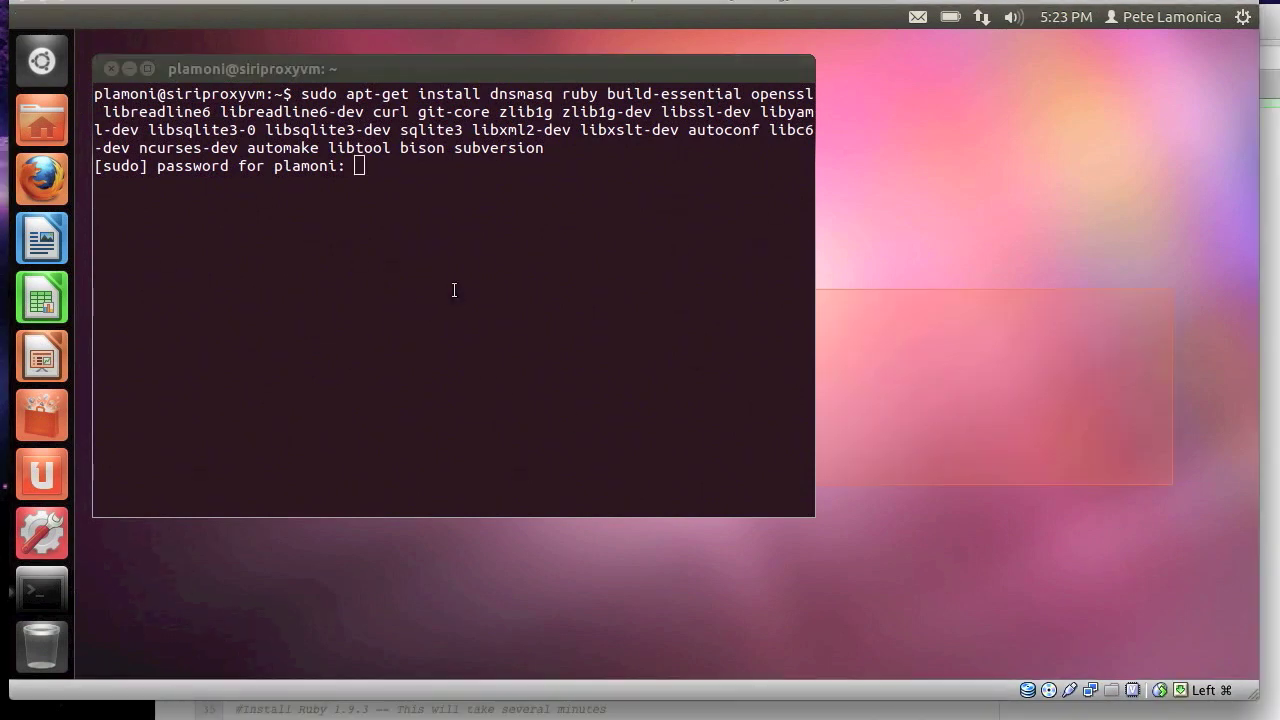
pyautogui.click(437, 238)
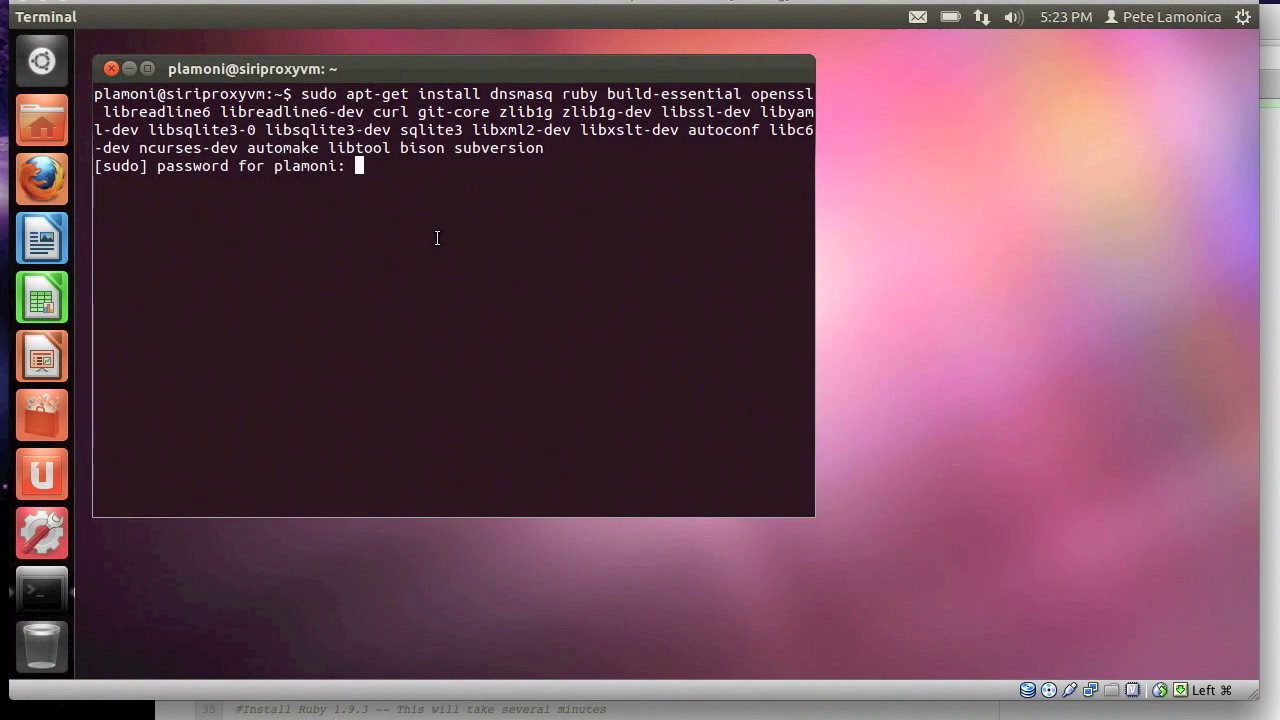
pyautogui.press('Return')
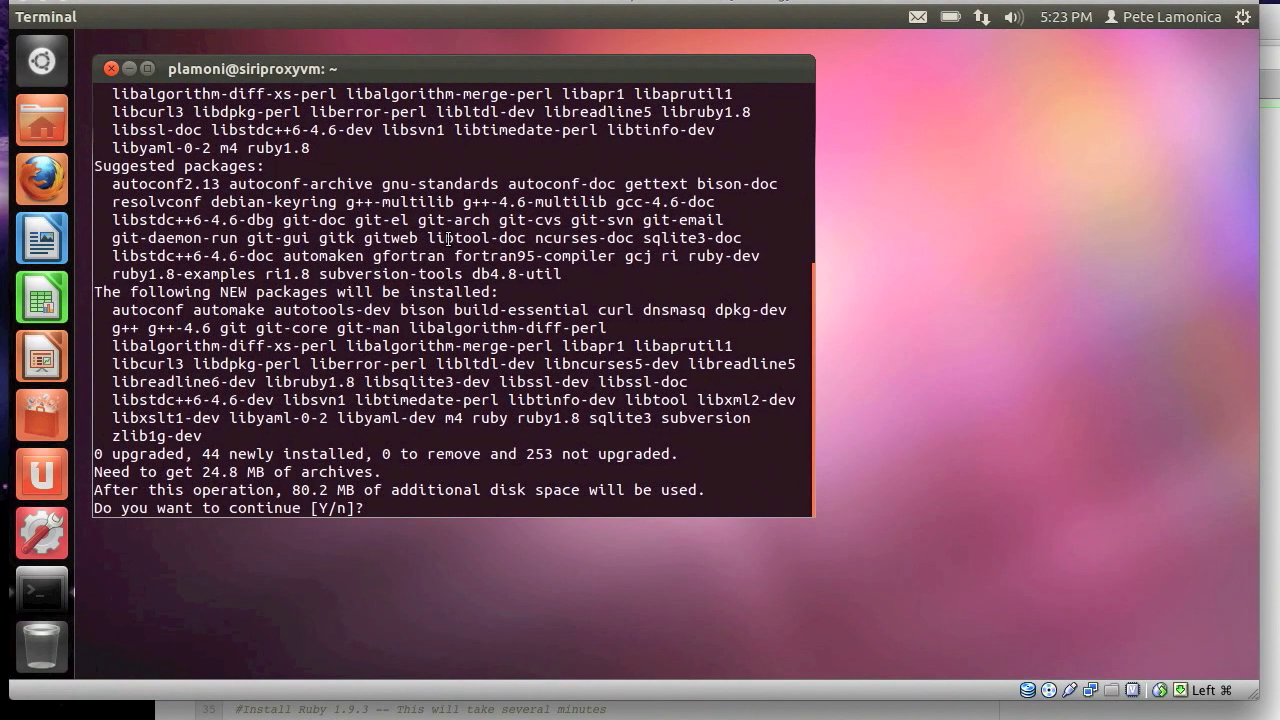
pyautogui.write('y')
pyautogui.press('Return')
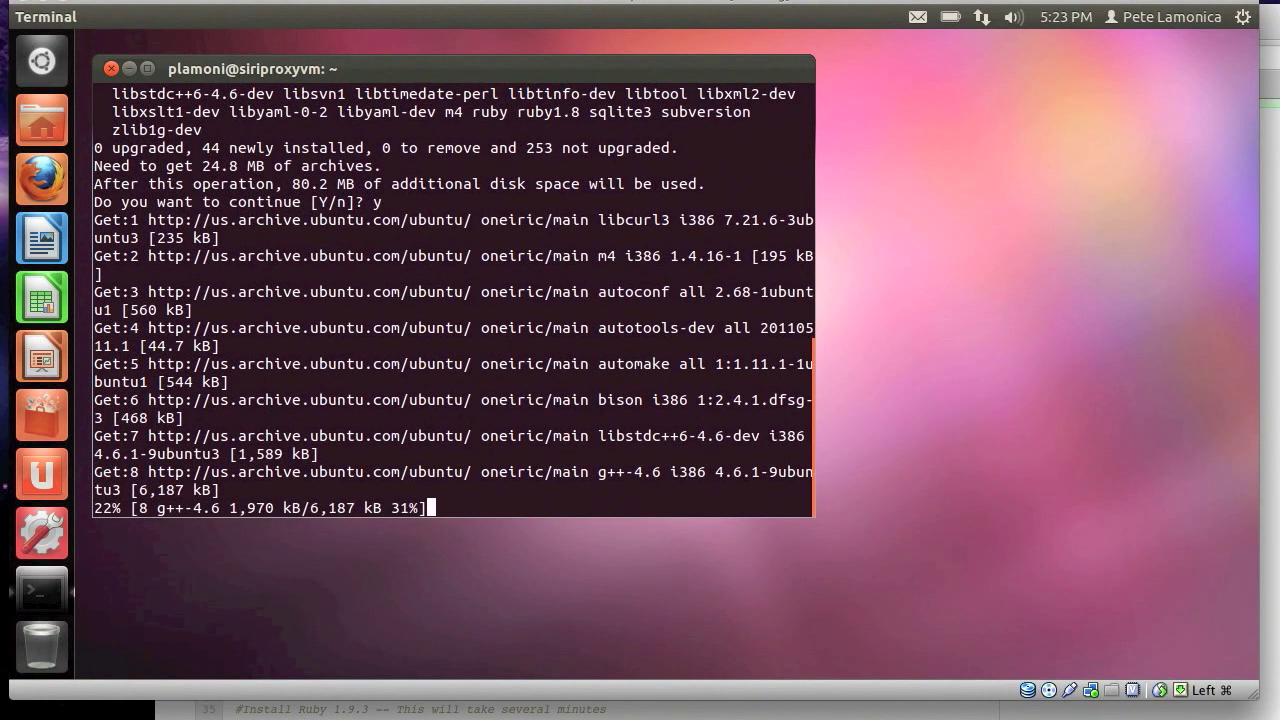
pyautogui.click(542, 710)
# Find and select the 'rvm install 1.9.3' line in the gist, then check the VM terminal.
pyautogui.scroll(-1, 370, 330)
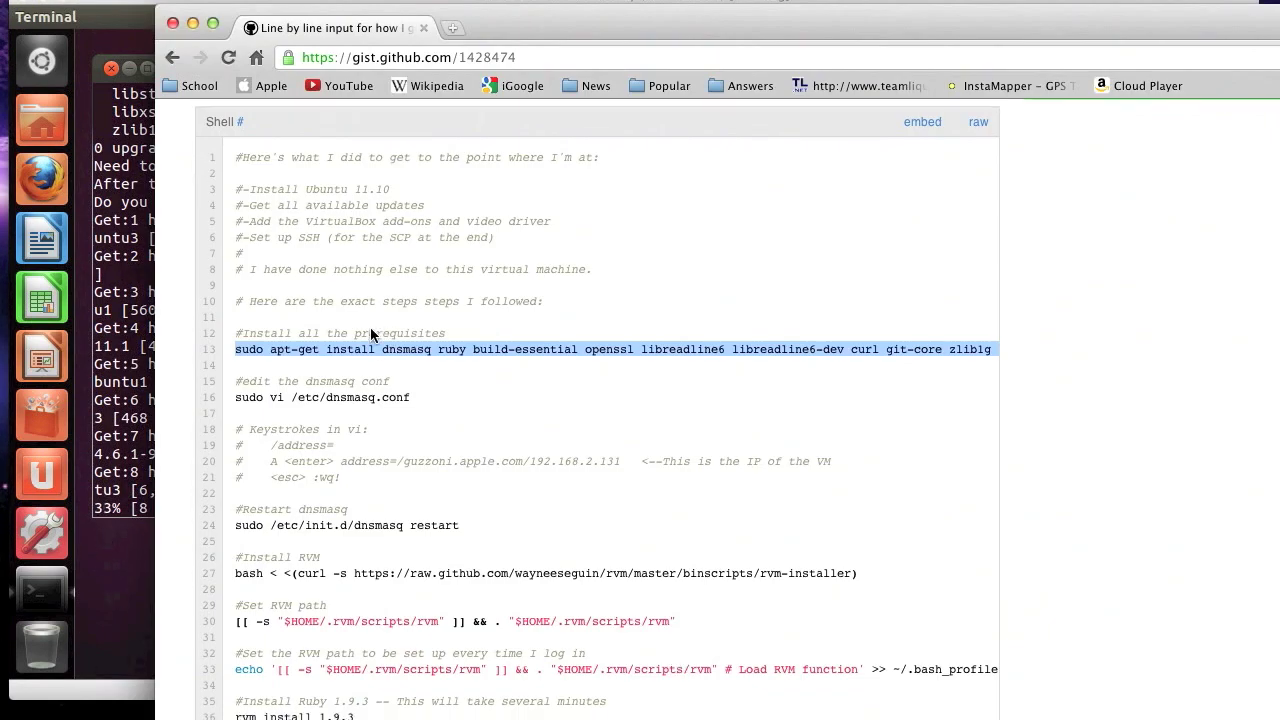
pyautogui.scroll(-5, 370, 327)
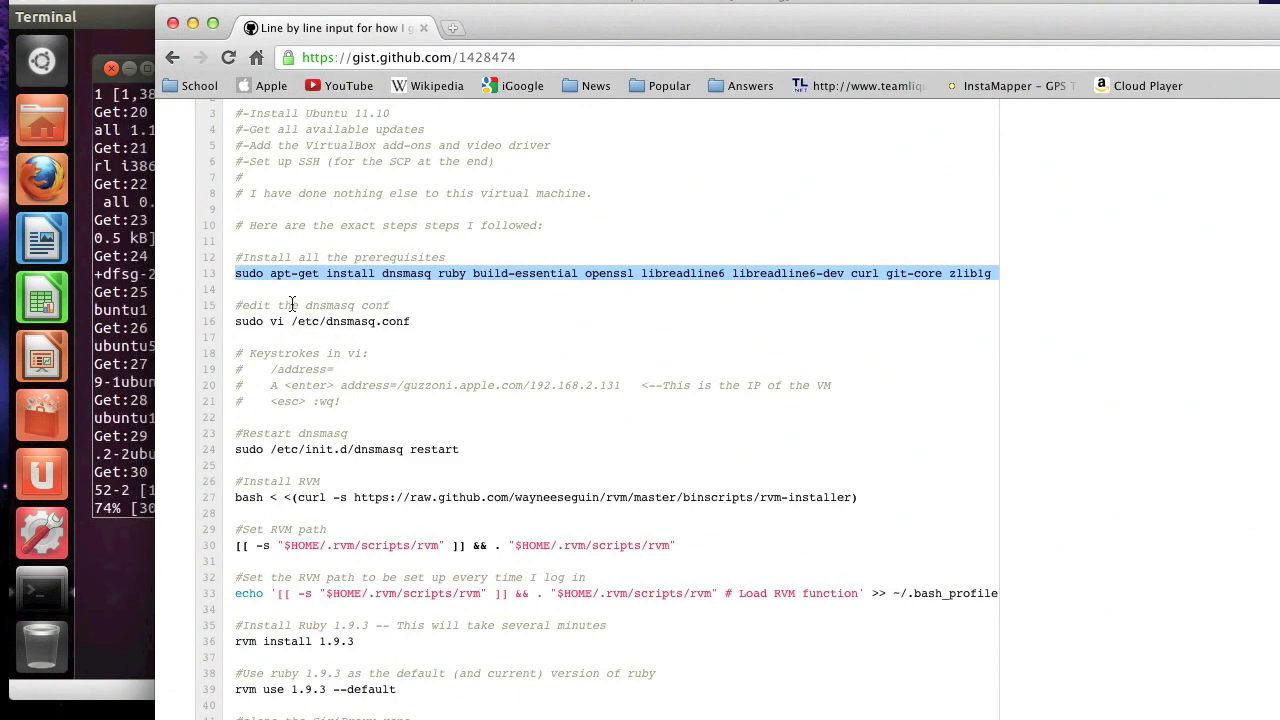
pyautogui.scroll(-1, 399, 403)
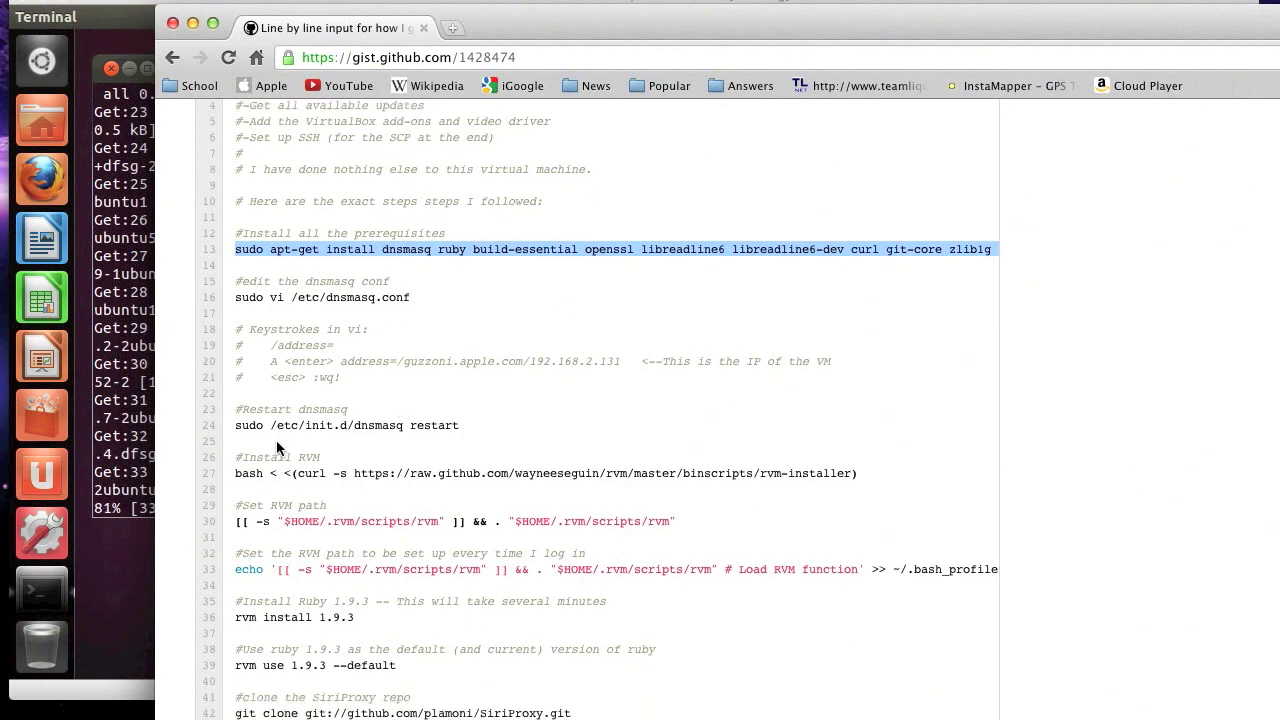
pyautogui.scroll(-9, 290, 586)
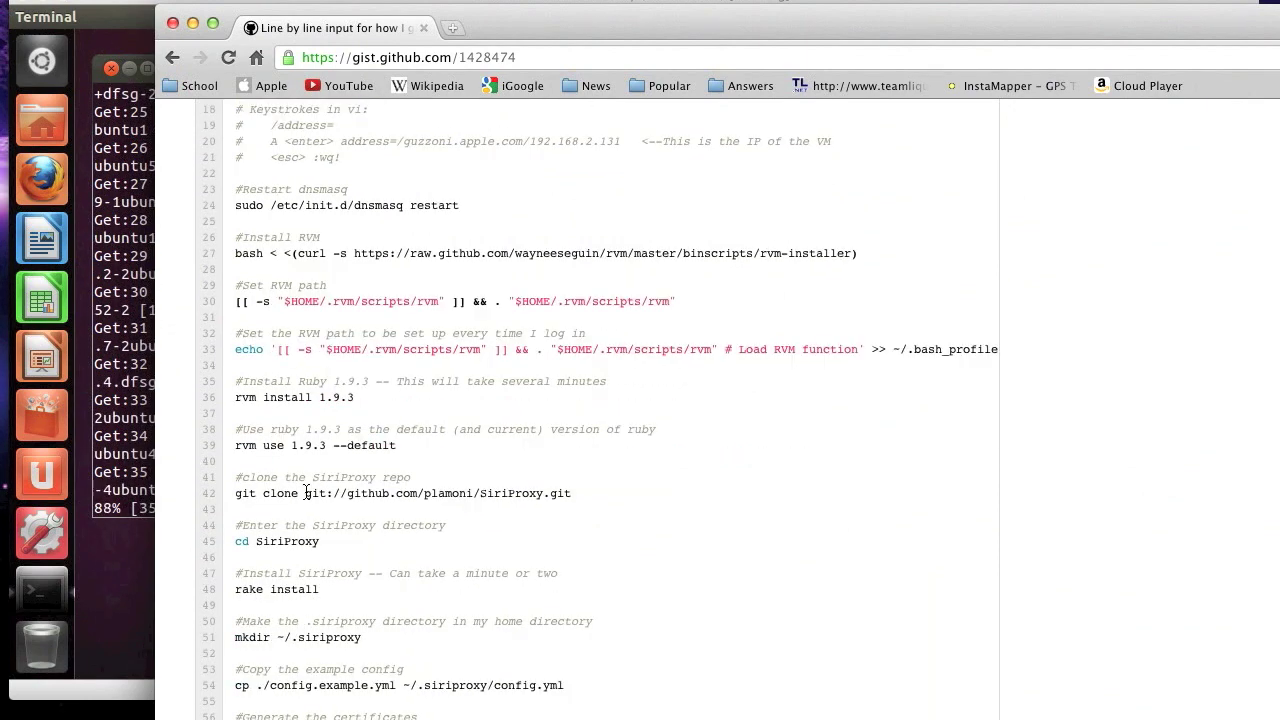
pyautogui.scroll(-2, 274, 468)
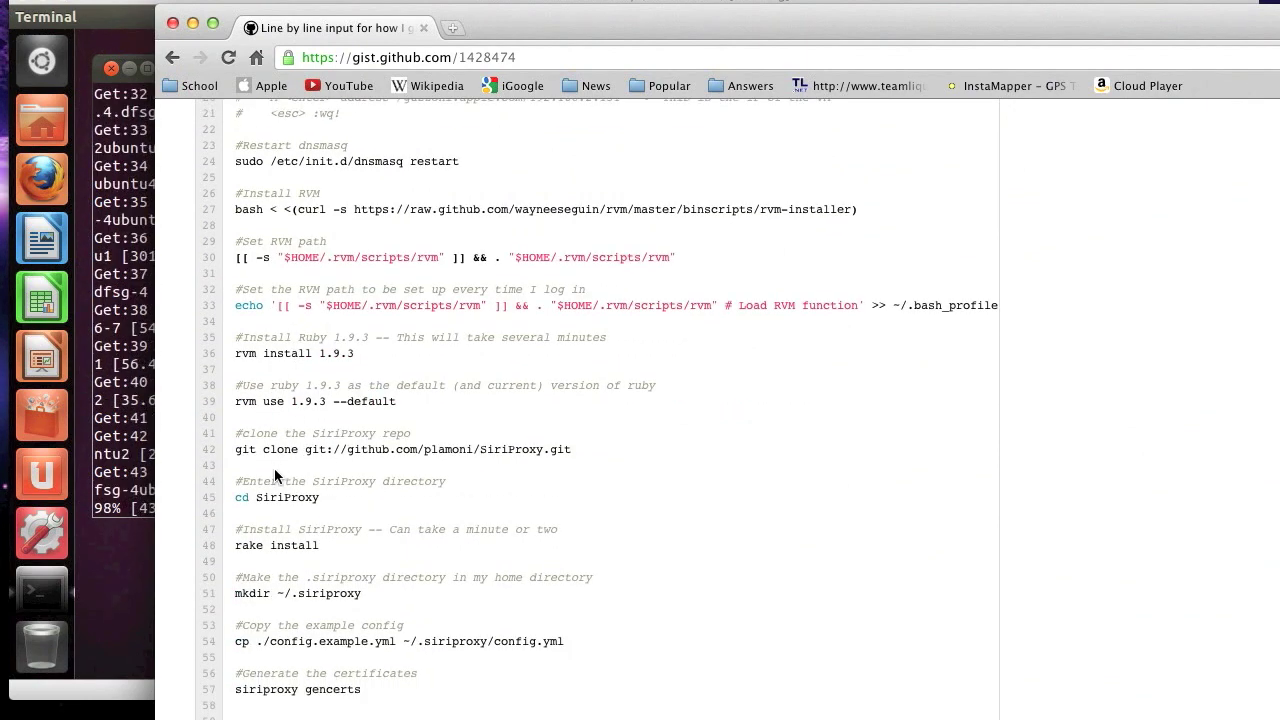
pyautogui.scroll(-1, 300, 510)
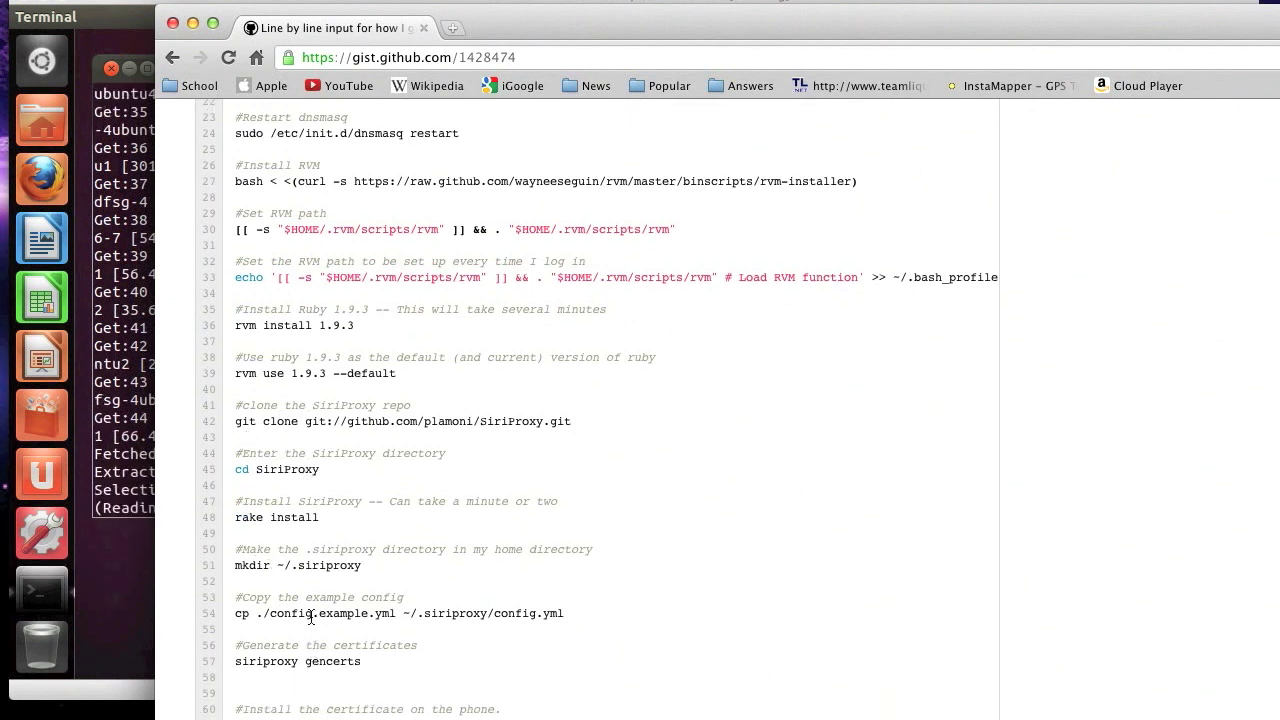
pyautogui.scroll(-4, 310, 616)
pyautogui.scroll(-10, 267, 581)
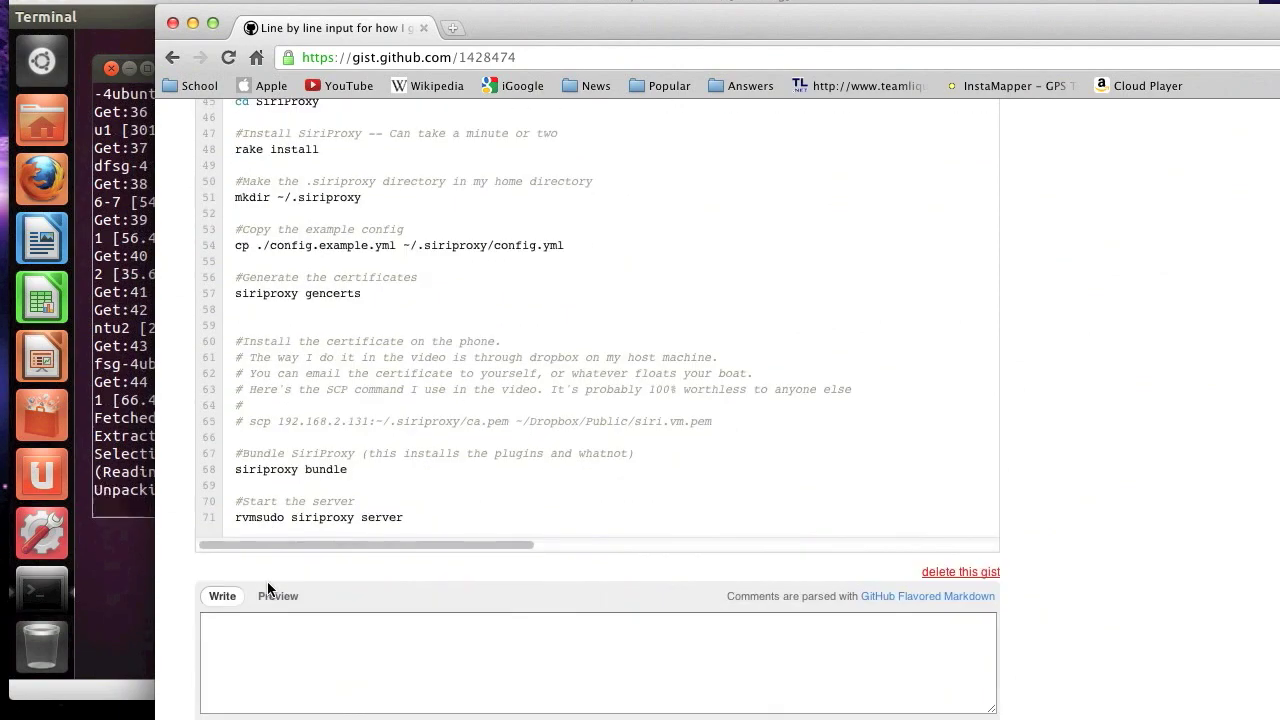
pyautogui.scroll(8, 267, 581)
pyautogui.scroll(5, 269, 582)
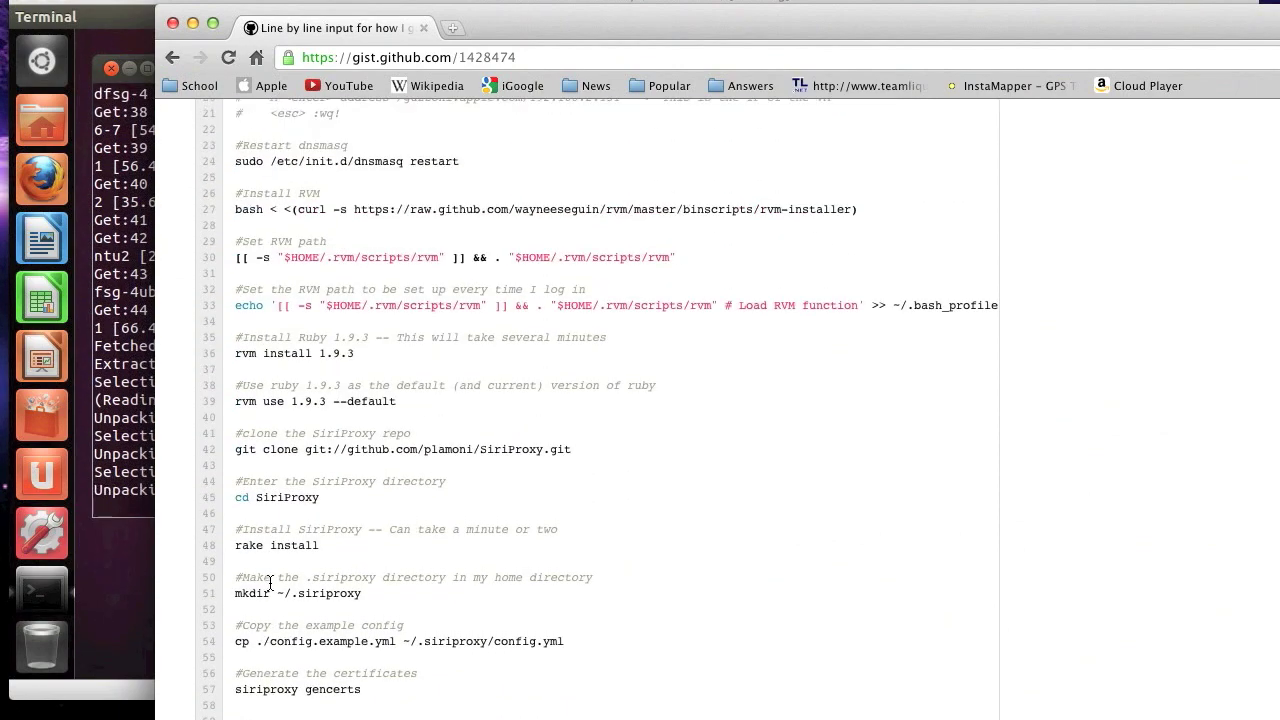
pyautogui.scroll(-6, 269, 582)
pyautogui.scroll(7, 269, 582)
pyautogui.scroll(12, 270, 583)
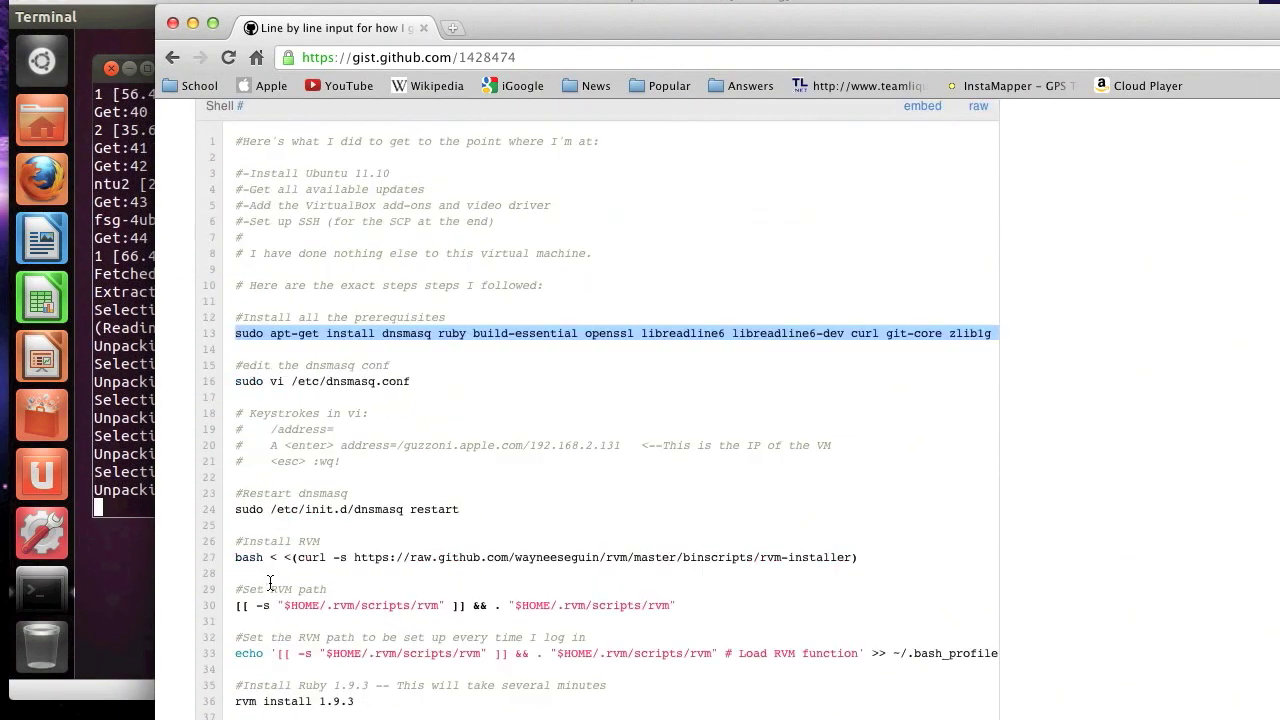
pyautogui.scroll(-5, 285, 640)
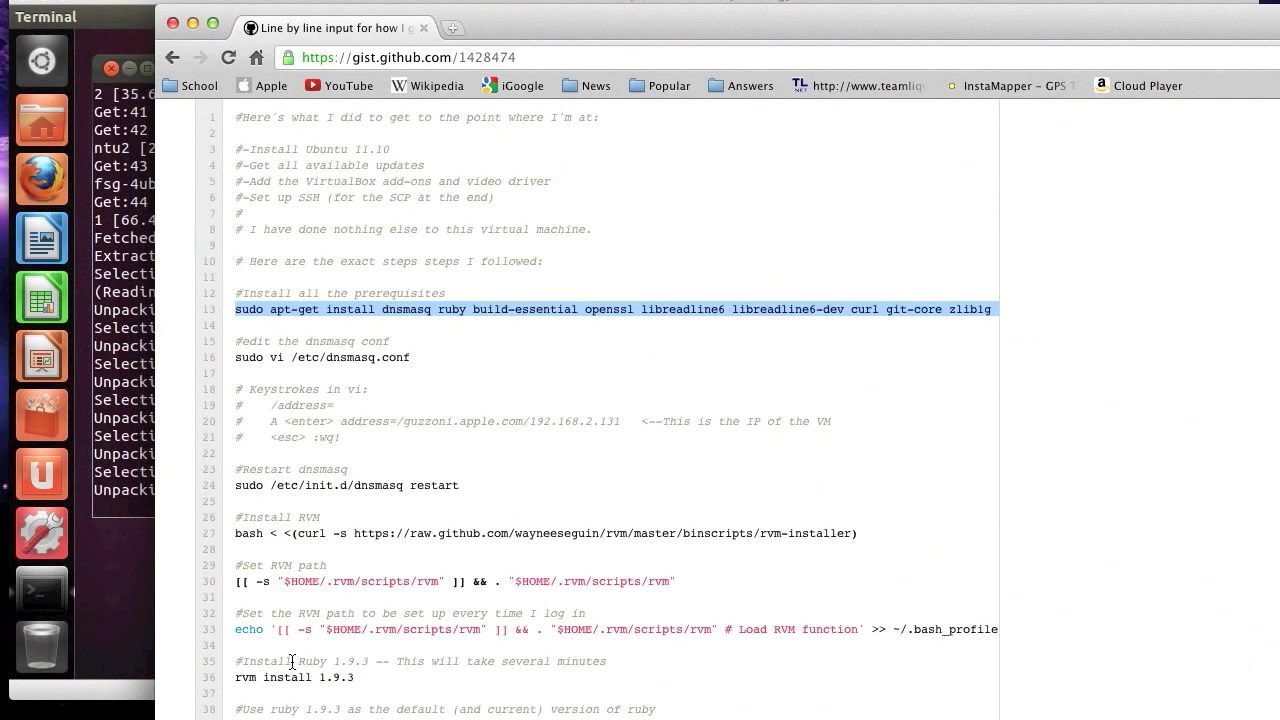
pyautogui.scroll(3, 285, 665)
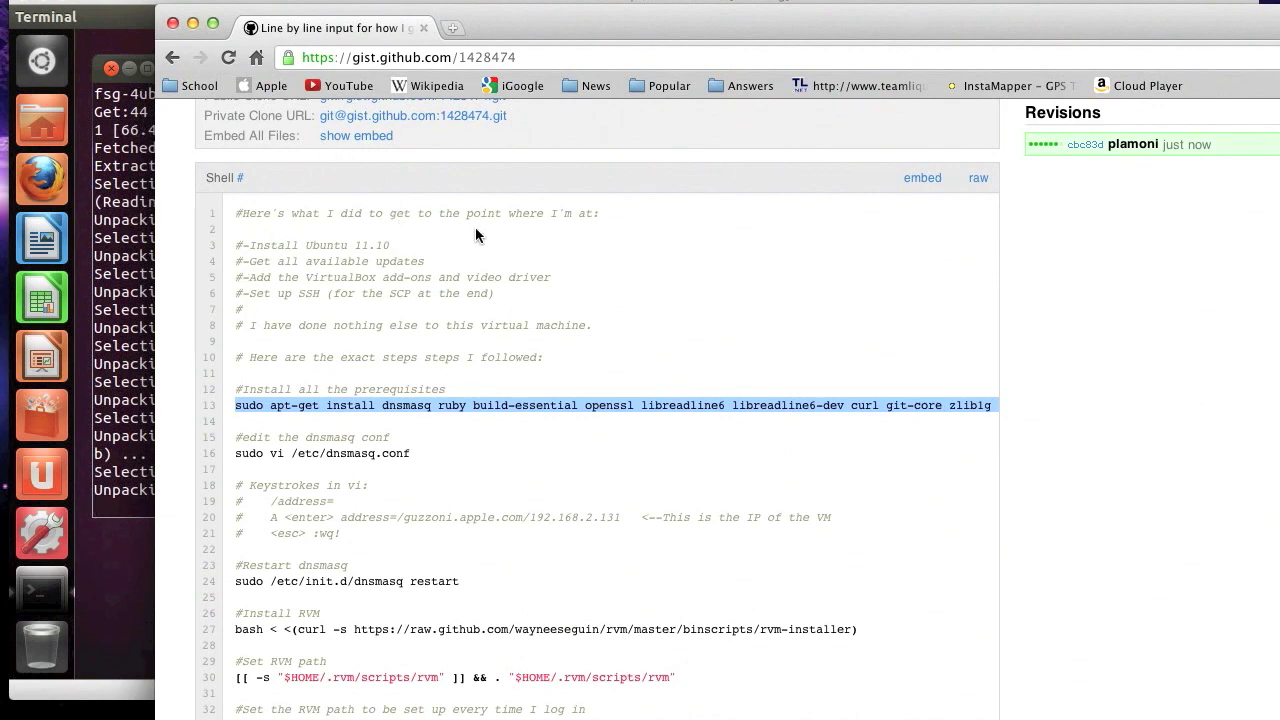
pyautogui.scroll(-5, 398, 318)
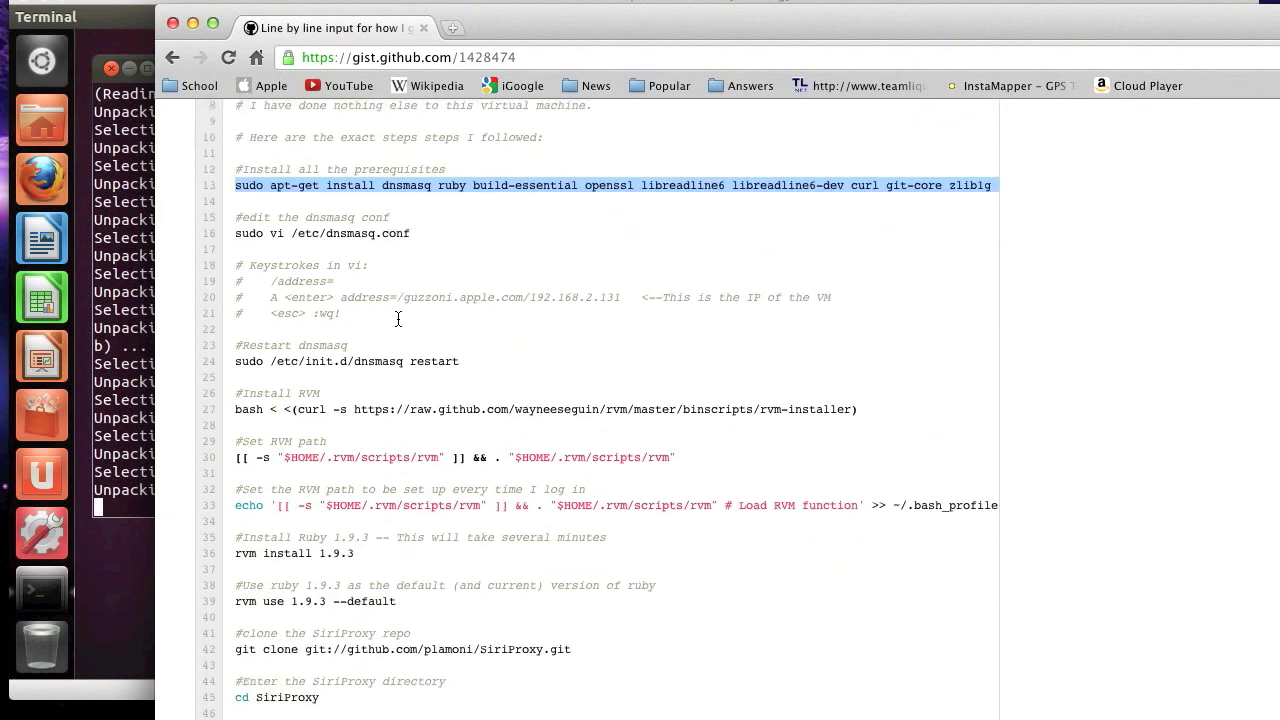
pyautogui.scroll(-8, 398, 318)
pyautogui.scroll(10, 408, 349)
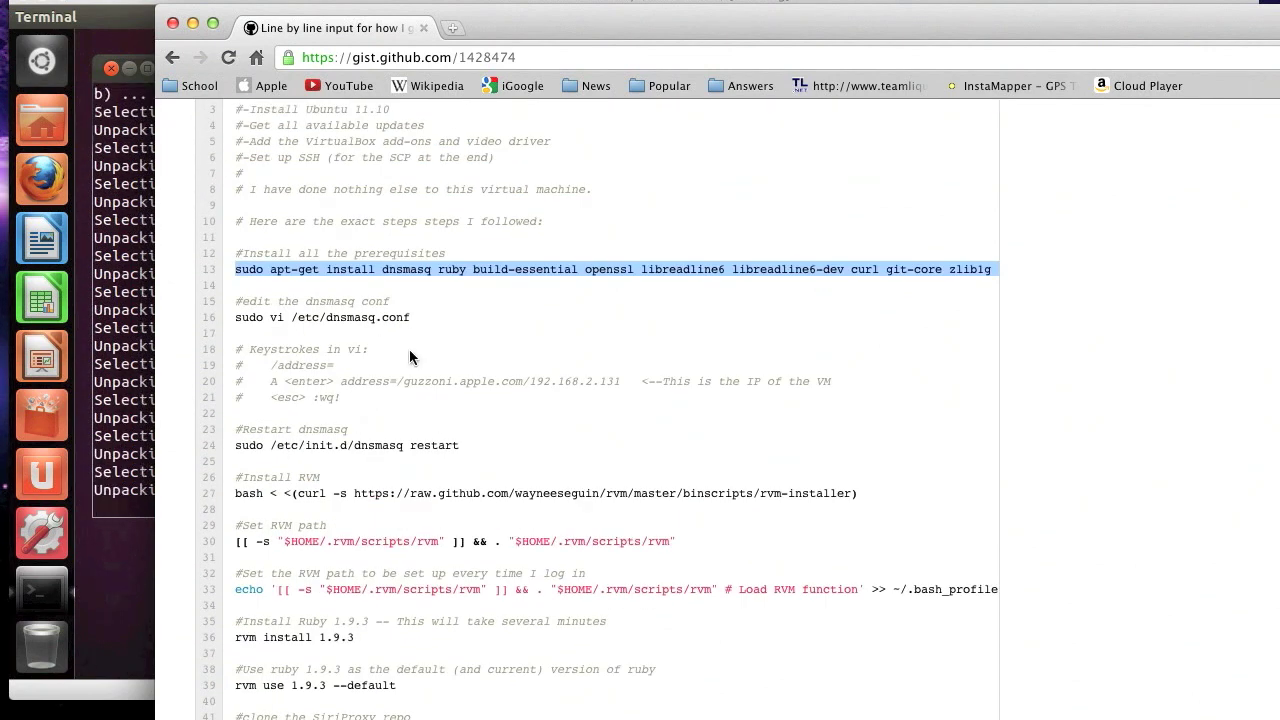
pyautogui.scroll(-2, 409, 349)
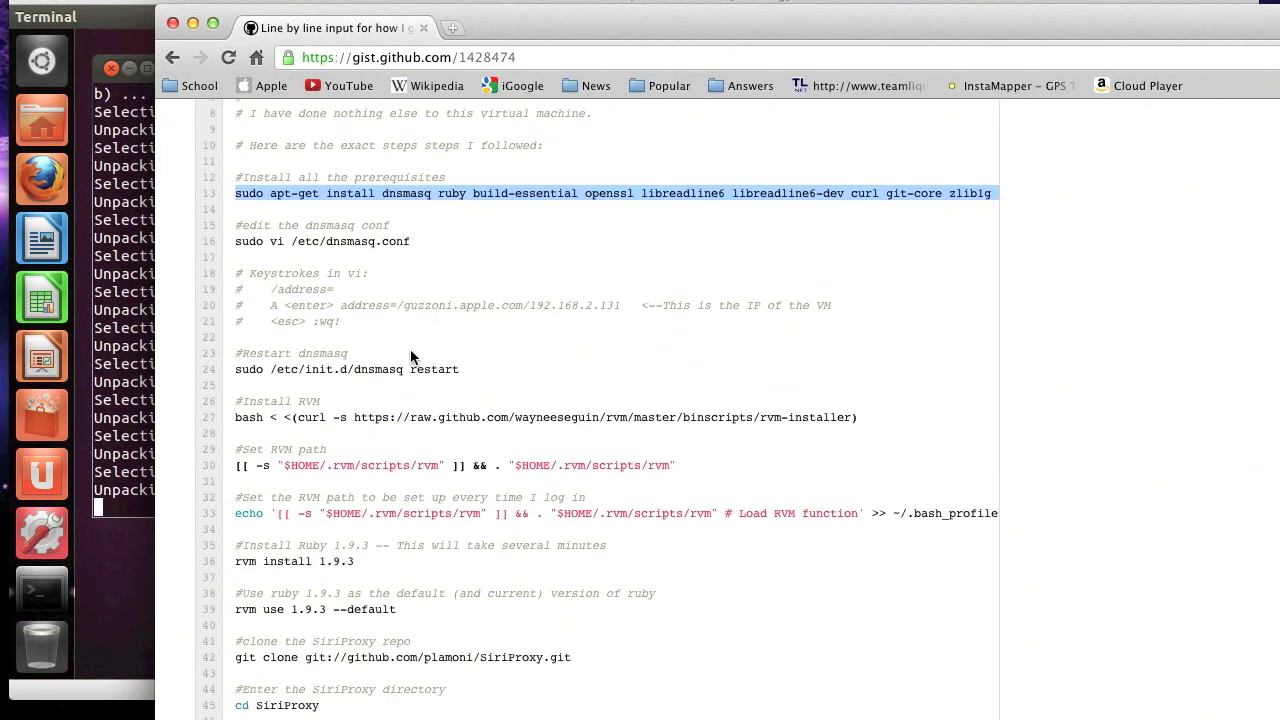
pyautogui.scroll(-2, 410, 356)
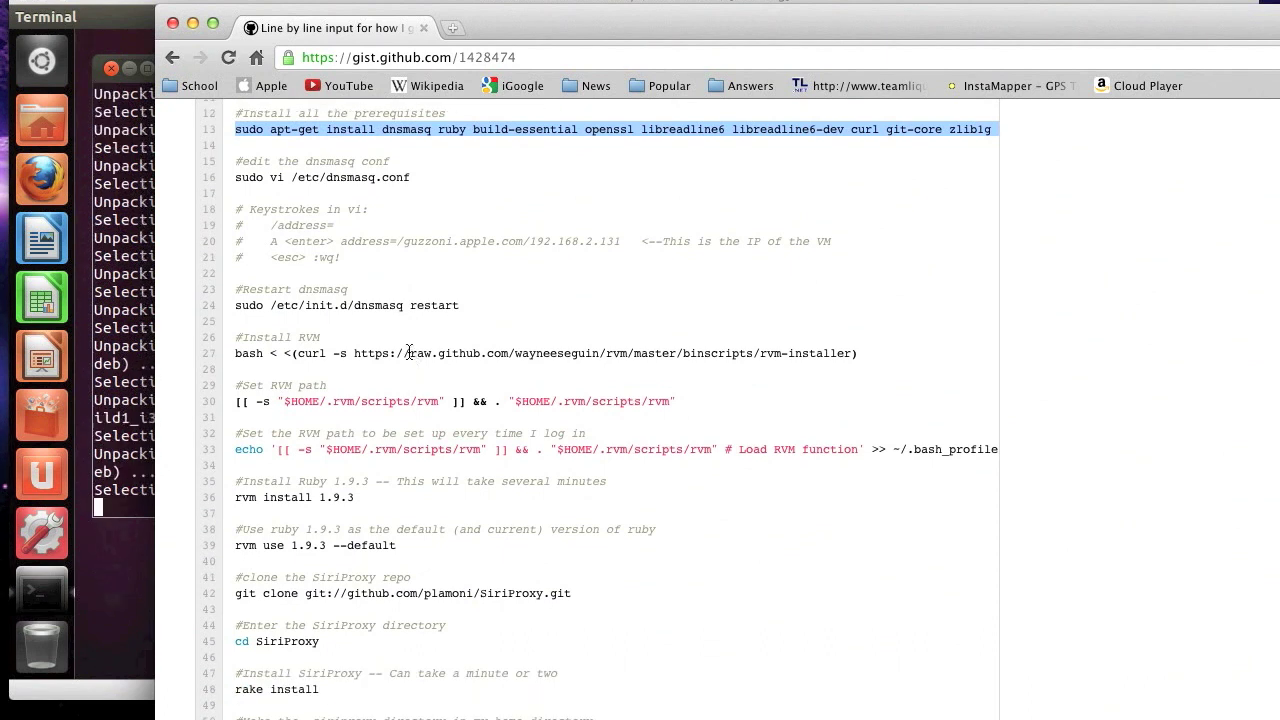
pyautogui.scroll(-1, 461, 415)
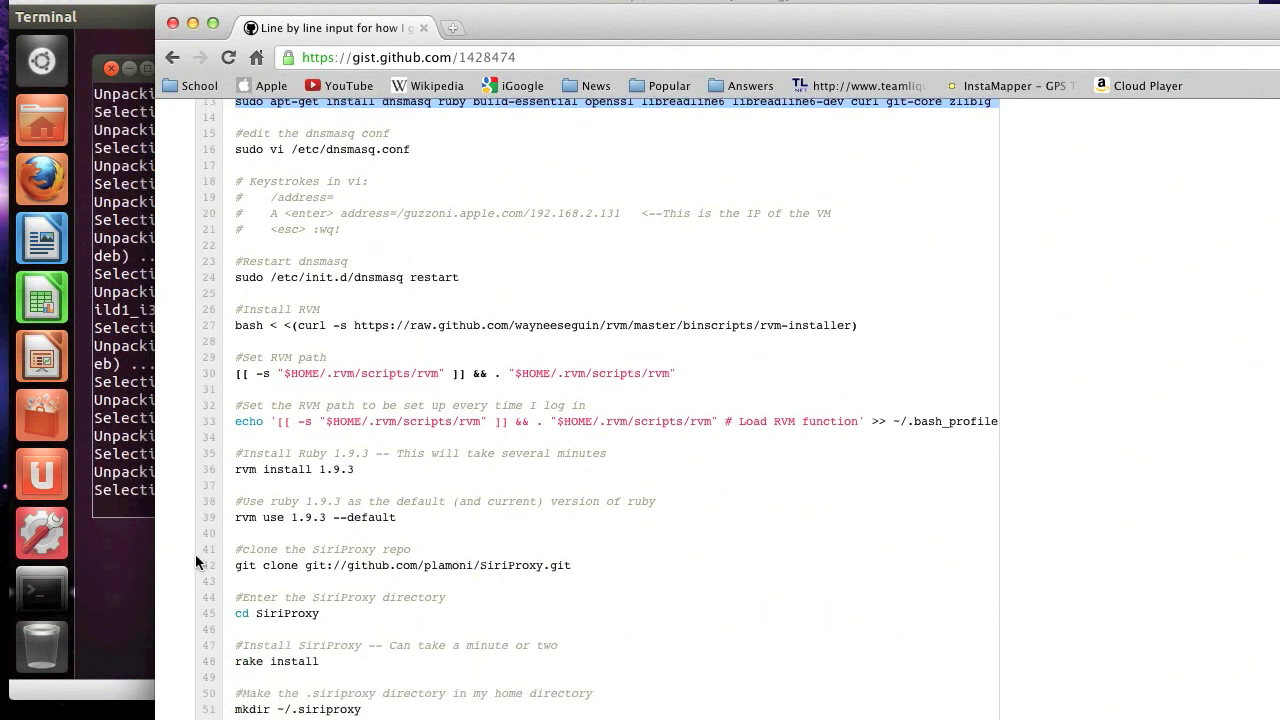
pyautogui.tripleClick(285, 470)
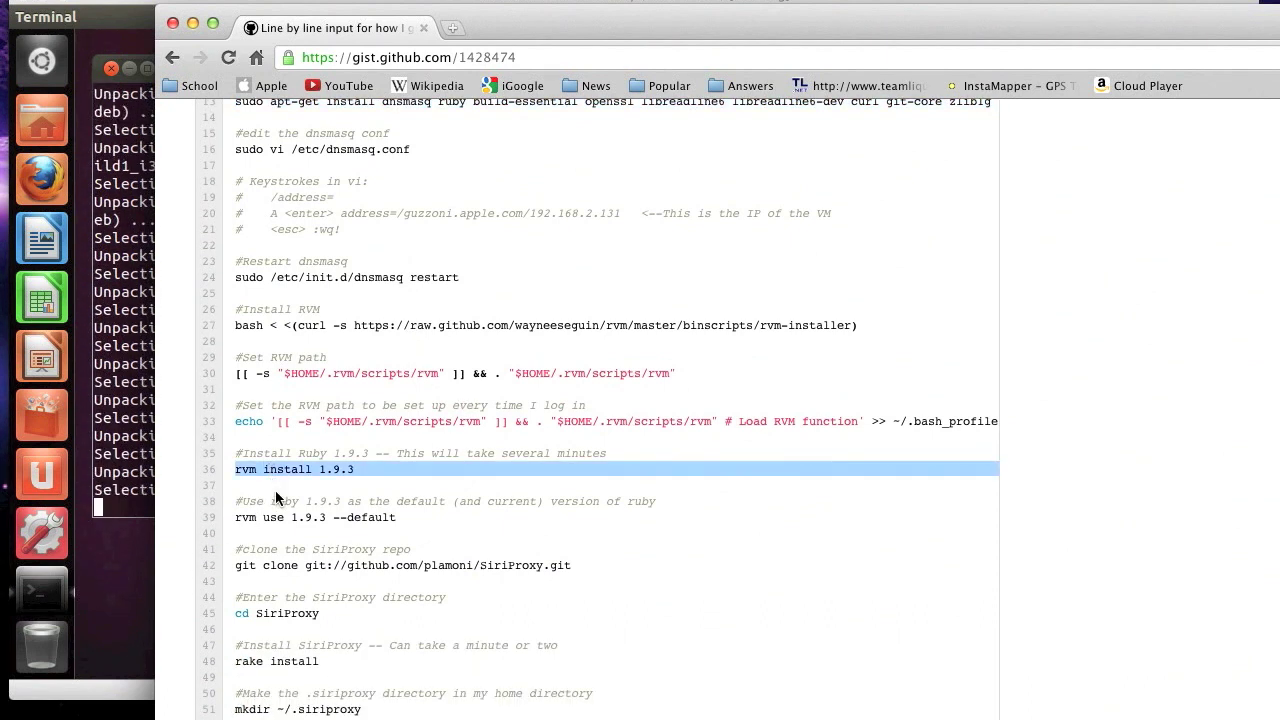
pyautogui.click(277, 497)
pyautogui.tripleClick(280, 468)
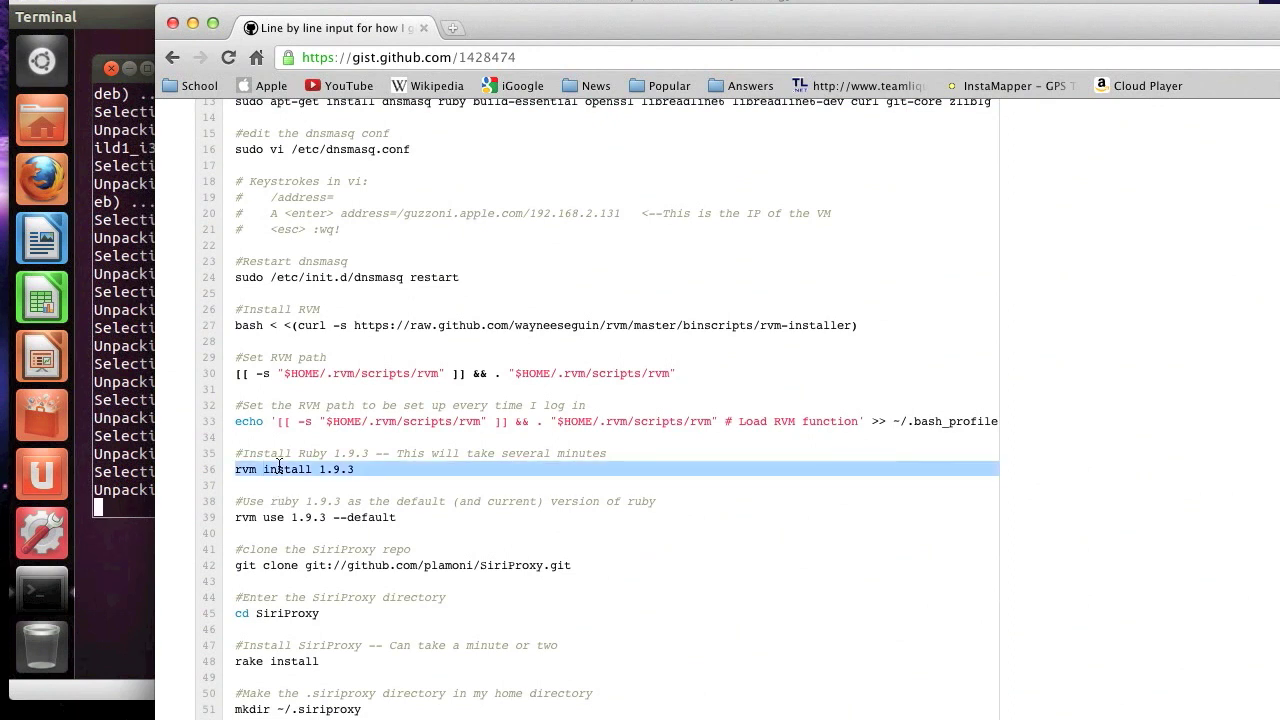
pyautogui.click(282, 480)
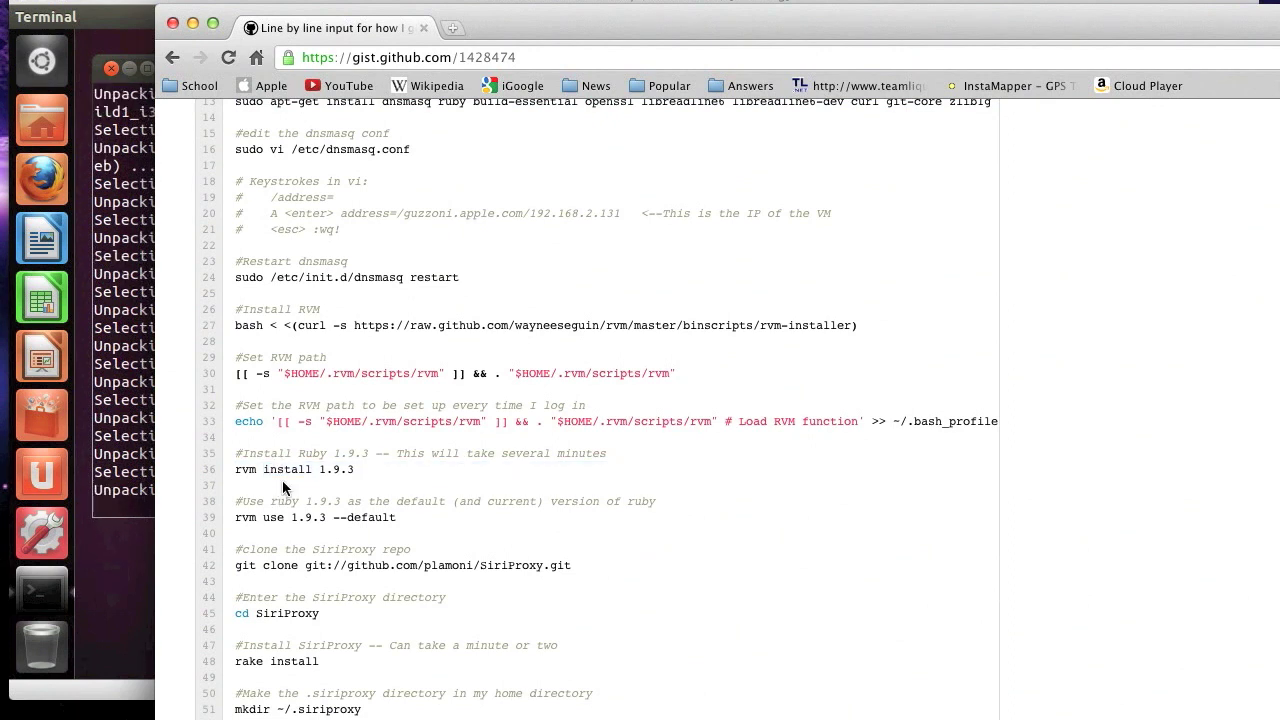
pyautogui.click(129, 462)
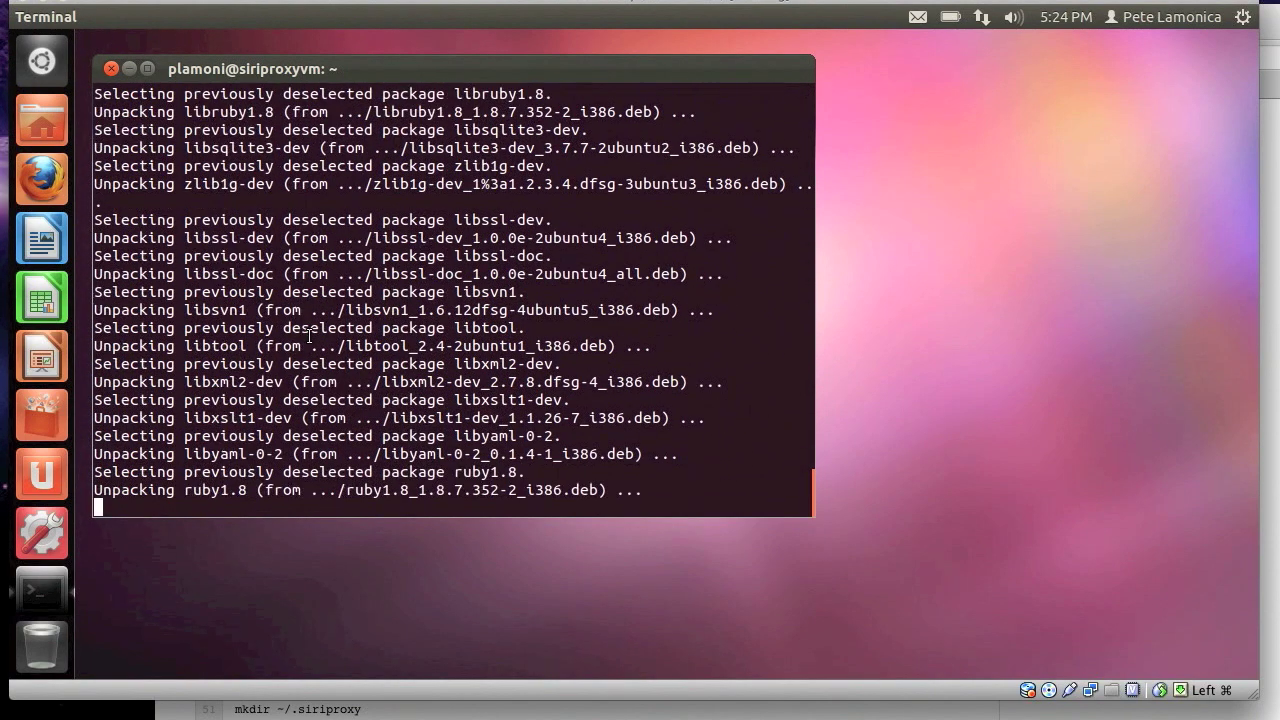
# Select the 'sudo vi /etc/dnsmasq.conf' line in the gist and return to the VM terminal.
pyautogui.press('super+Tab')
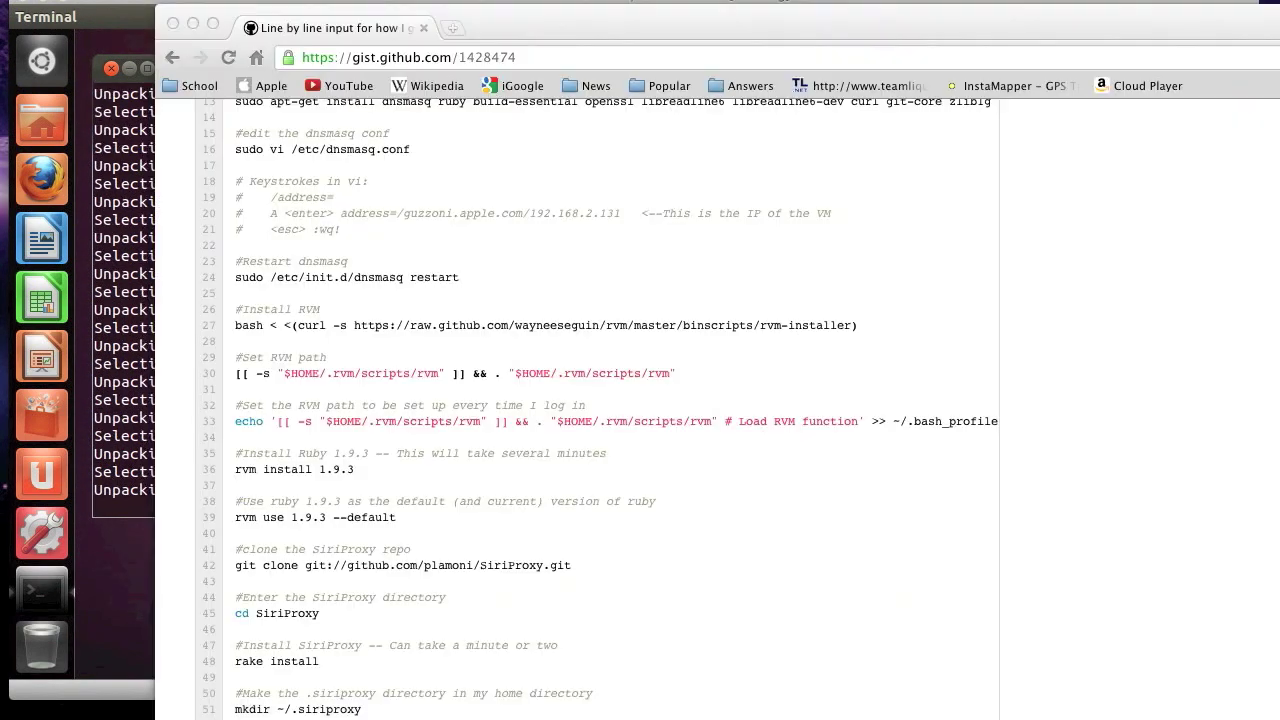
pyautogui.scroll(5, 353, 299)
pyautogui.scroll(-1, 330, 430)
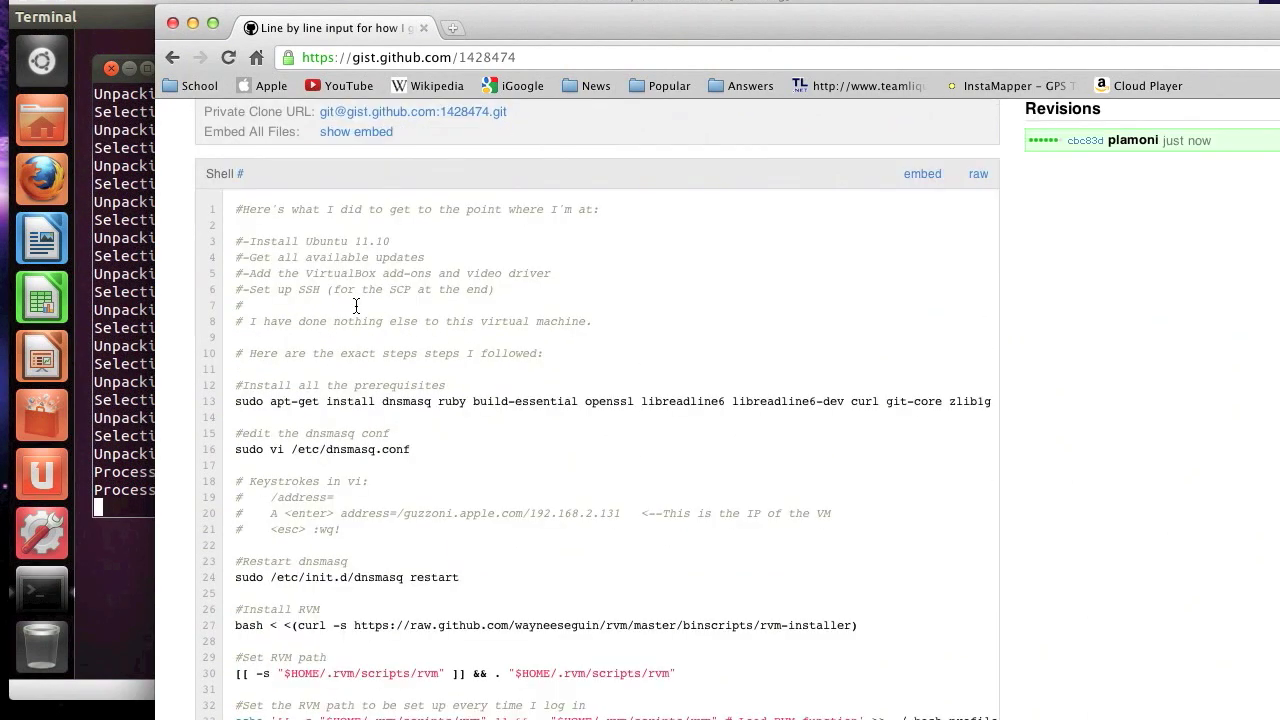
pyautogui.tripleClick(327, 442)
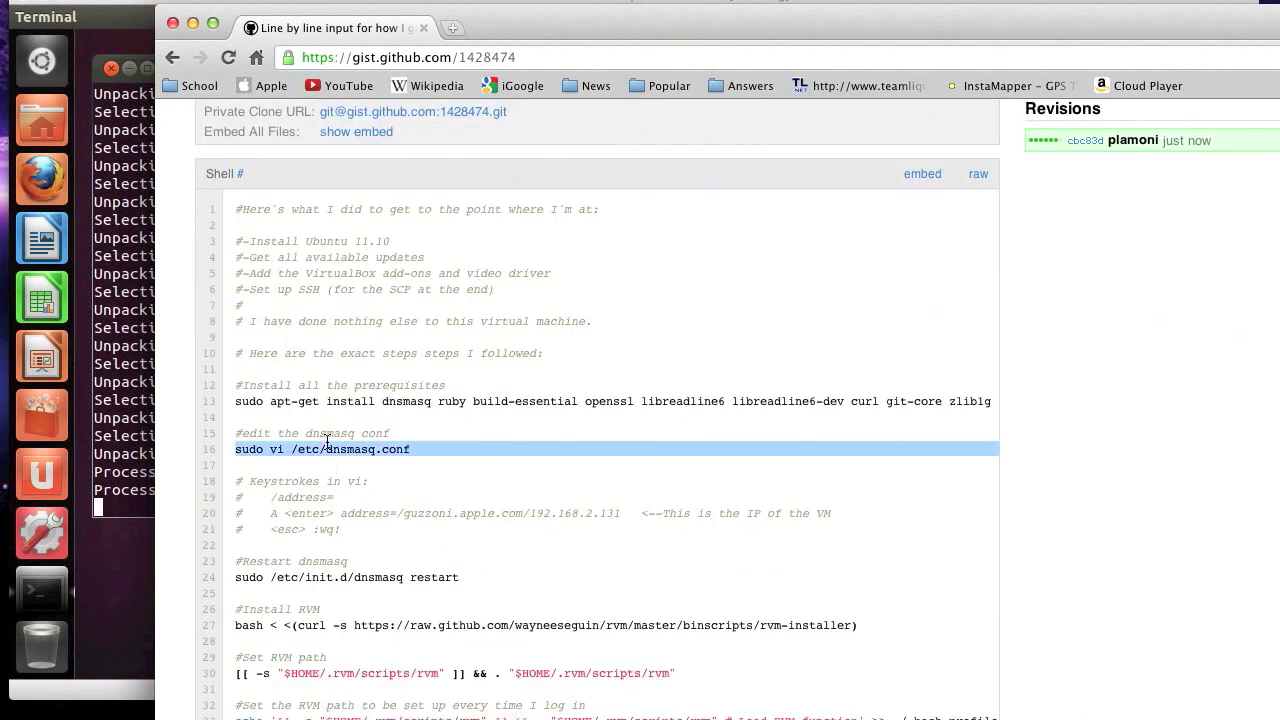
pyautogui.click(118, 440)
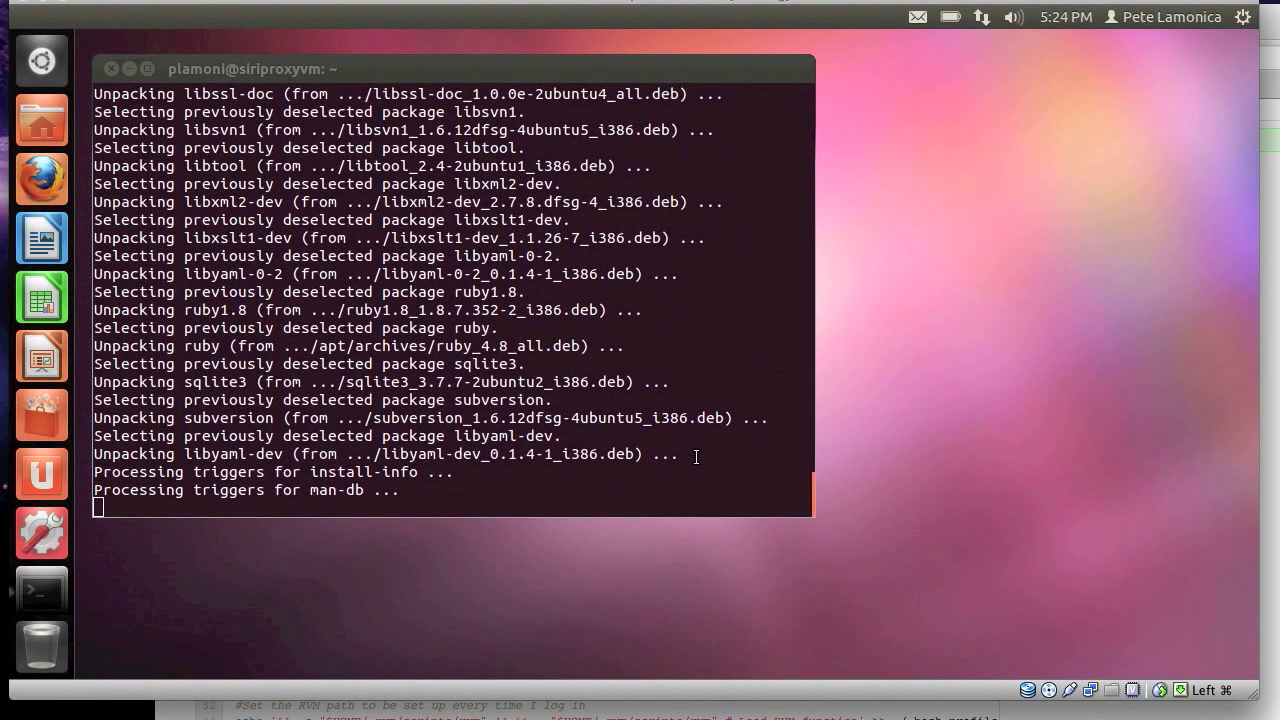
# Switch to the gist, then focus the VM terminal to edit /etc/dnsmasq.conf in vi.
pyautogui.press('super+Tab')
pyautogui.press('super+Tab')
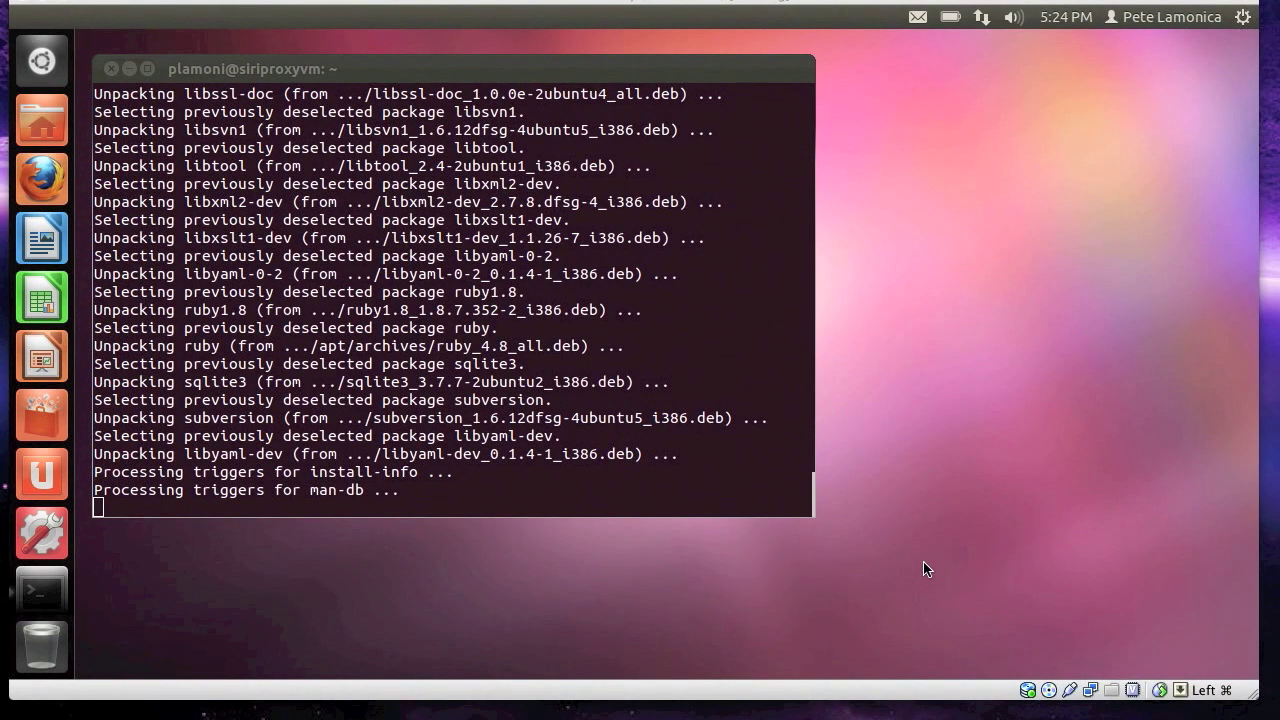
pyautogui.click(544, 472)
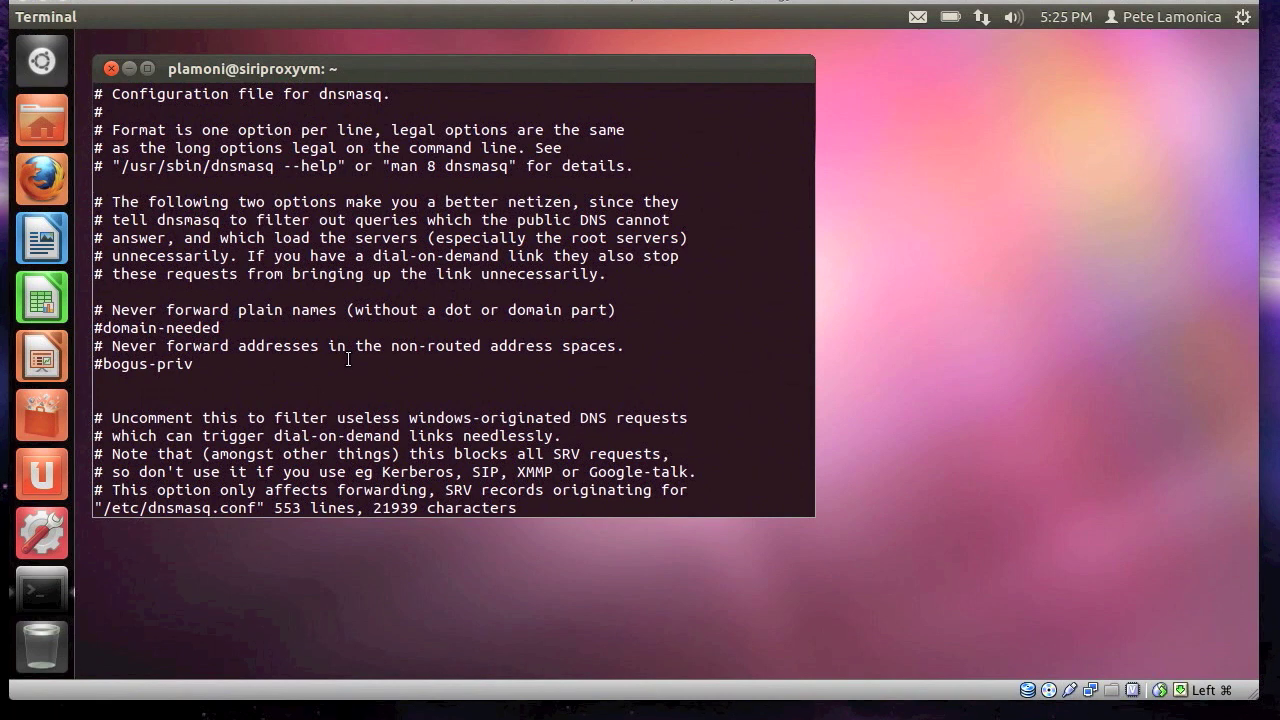
# Search dnsmasq.conf for the example address= line and open a new line below it.
pyautogui.press('Down')
pyautogui.press('Down')
pyautogui.press('Down')
pyautogui.press('Down')
pyautogui.press('Down')
pyautogui.press('Down')
pyautogui.press('Down')
pyautogui.press('Down')
pyautogui.press('Down')
pyautogui.press('Down')
pyautogui.press('Down')
pyautogui.press('Down')
pyautogui.press('Down')
pyautogui.press('Down')
pyautogui.press('Down')
pyautogui.press('Down')
pyautogui.press('Down')
pyautogui.press('Down')
pyautogui.press('Down')
pyautogui.press('Down')
pyautogui.press('Down')
pyautogui.press('Down')
pyautogui.press('Down')
pyautogui.press('Down')
pyautogui.press('Down')
pyautogui.press('Down')
pyautogui.press('Down')
pyautogui.press('Down')
pyautogui.press('Down')
pyautogui.press('Down')
pyautogui.press('Down')
pyautogui.press('Down')
pyautogui.press('Down')
pyautogui.press('Down')
pyautogui.press('Down')
pyautogui.press('Down')
pyautogui.press('Down')
pyautogui.press('Down')
pyautogui.press('Down')
pyautogui.press('Down')
pyautogui.press('Down')
pyautogui.press('Down')
pyautogui.press('Down')
pyautogui.press('Down')
pyautogui.press('Down')
pyautogui.press('Down')
pyautogui.press('Down')
pyautogui.press('Down')
pyautogui.press('Down')
pyautogui.press('Down')
pyautogui.press('Down')
pyautogui.press('Down')
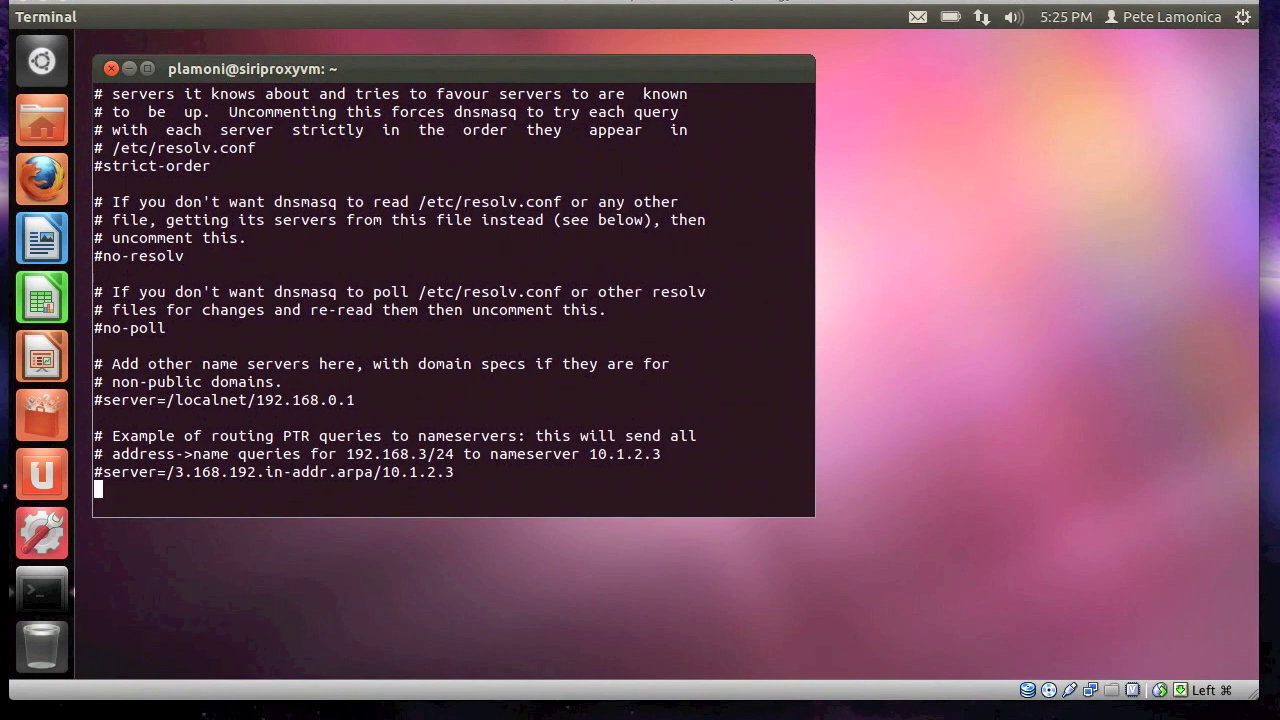
pyautogui.press('Down')
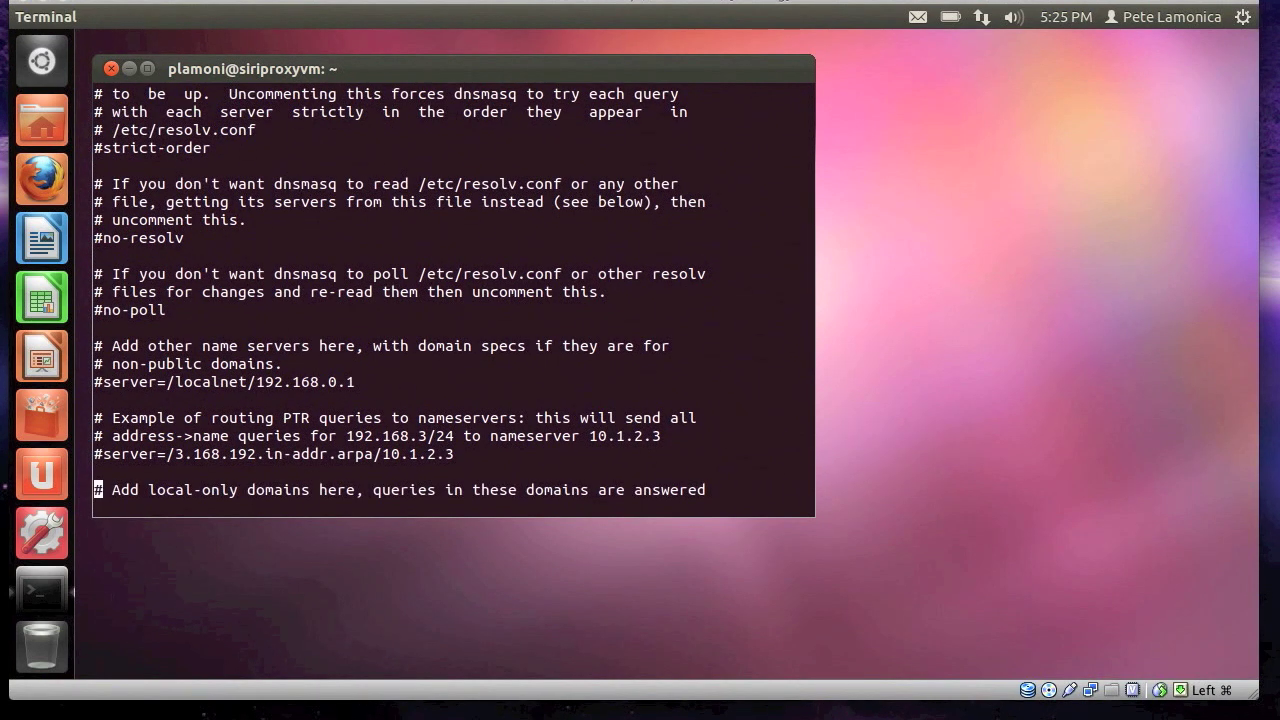
pyautogui.press('/')
pyautogui.write('address')
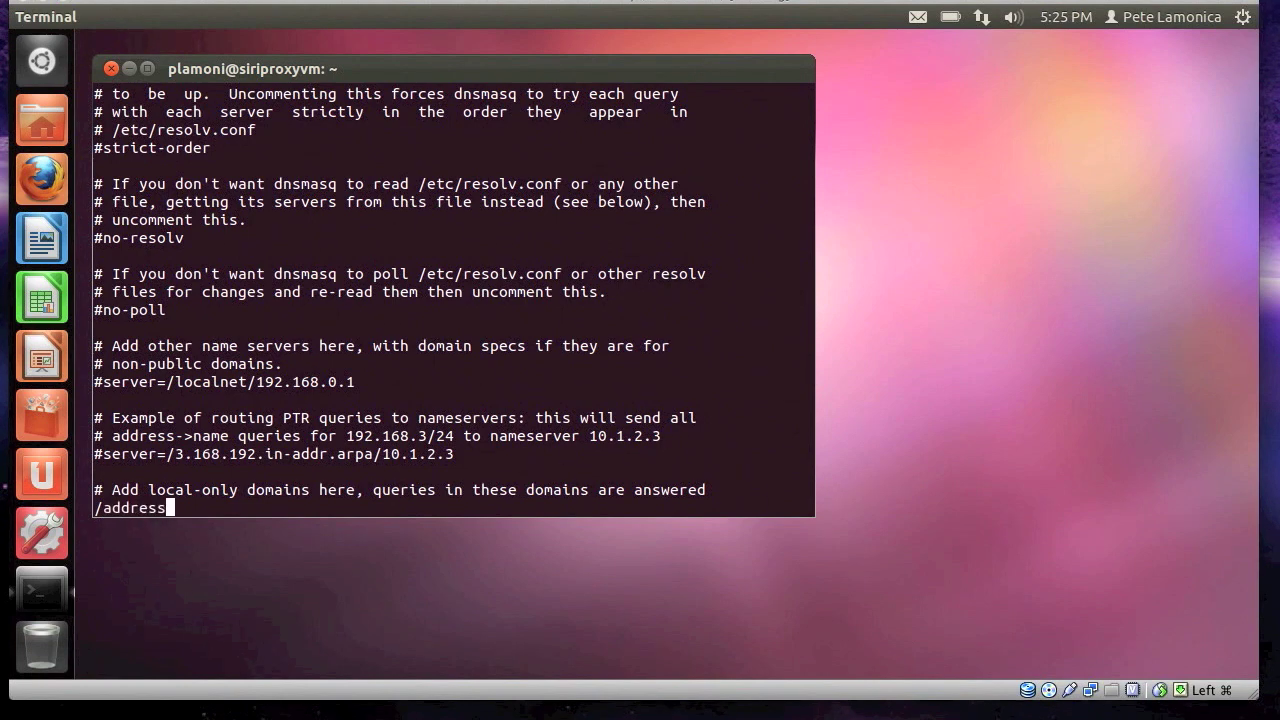
pyautogui.write('-')
pyautogui.press('Return')
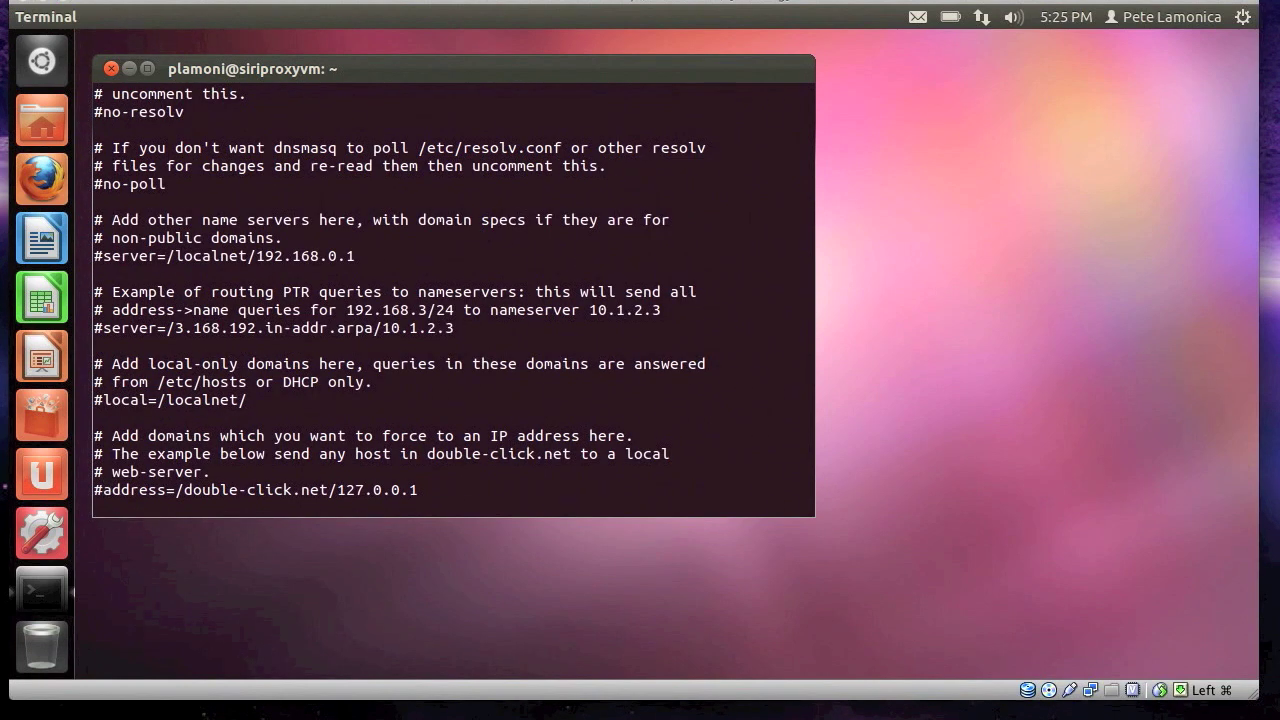
pyautogui.press('A')
pyautogui.press('Return')
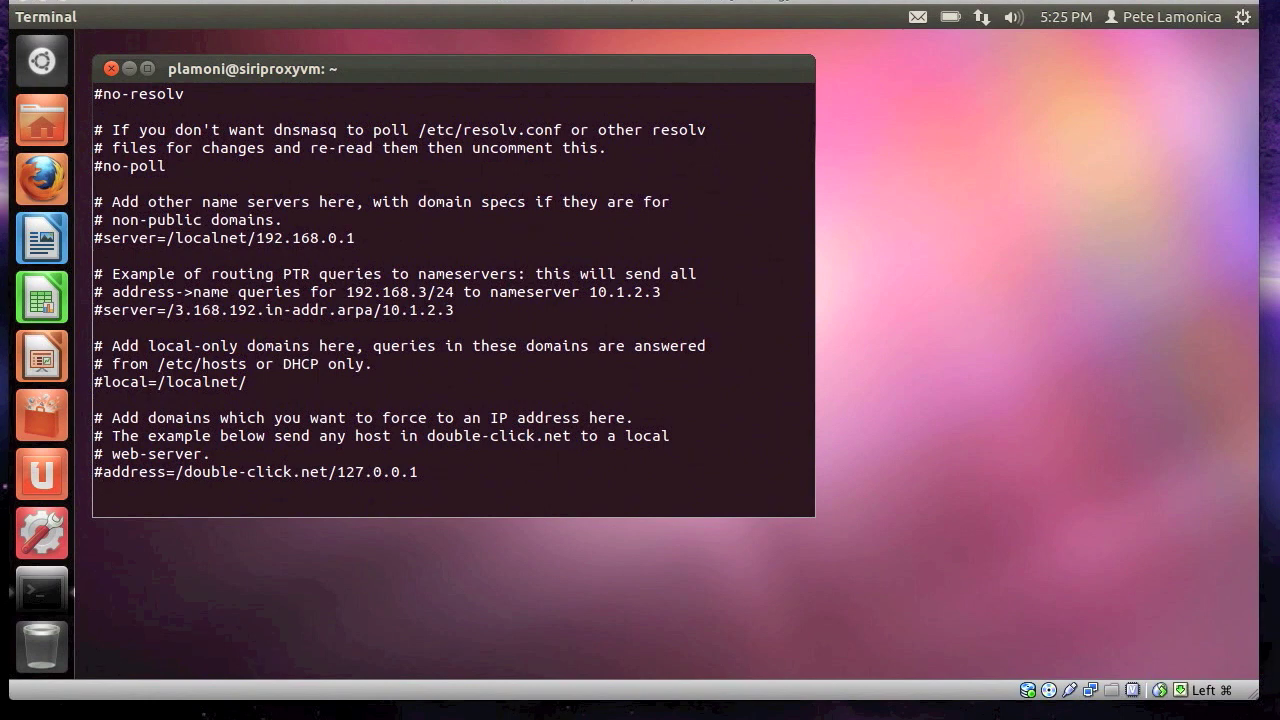
# Add address=/guzzoni.apple.com/192.168.2.131, fixing the comma typo, and save with :wq.
pyautogui.write('address=/gu')
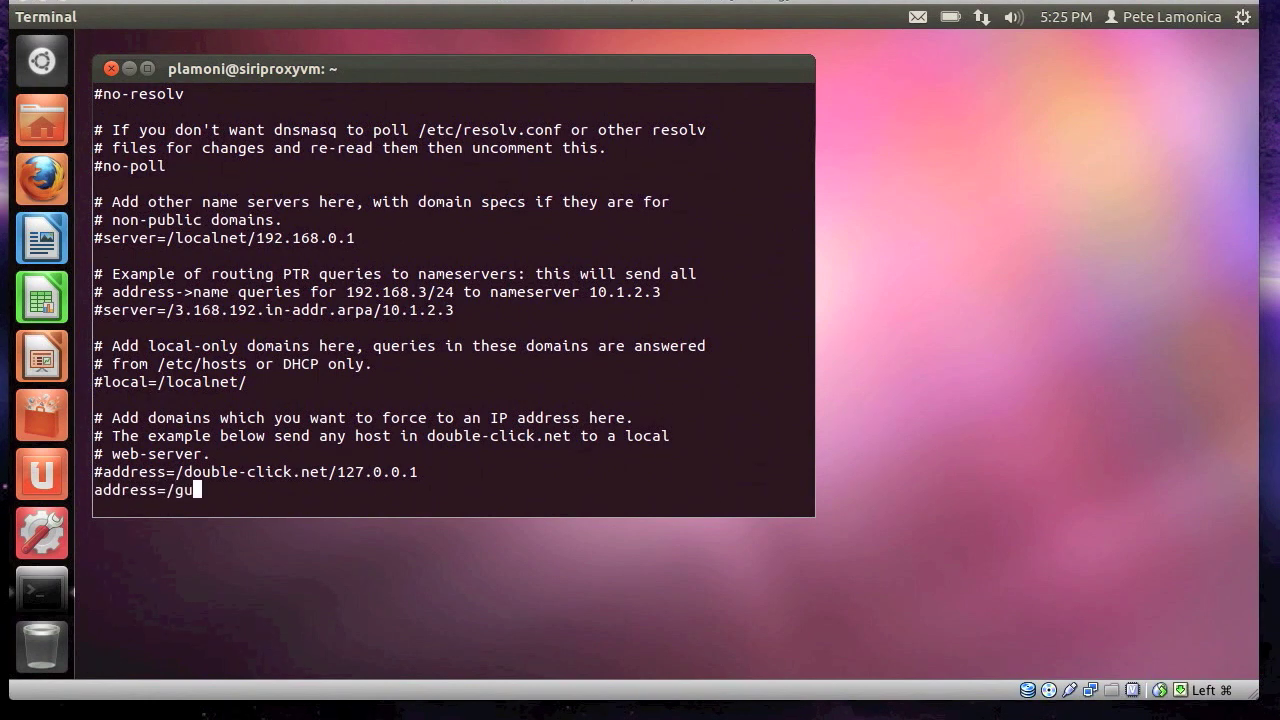
pyautogui.write('zzoni.apple,com')
pyautogui.press('Left')
pyautogui.press('Left')
pyautogui.press('Left')
pyautogui.press('Delete')
pyautogui.write('.')
pyautogui.press('End')
pyautogui.write('/')
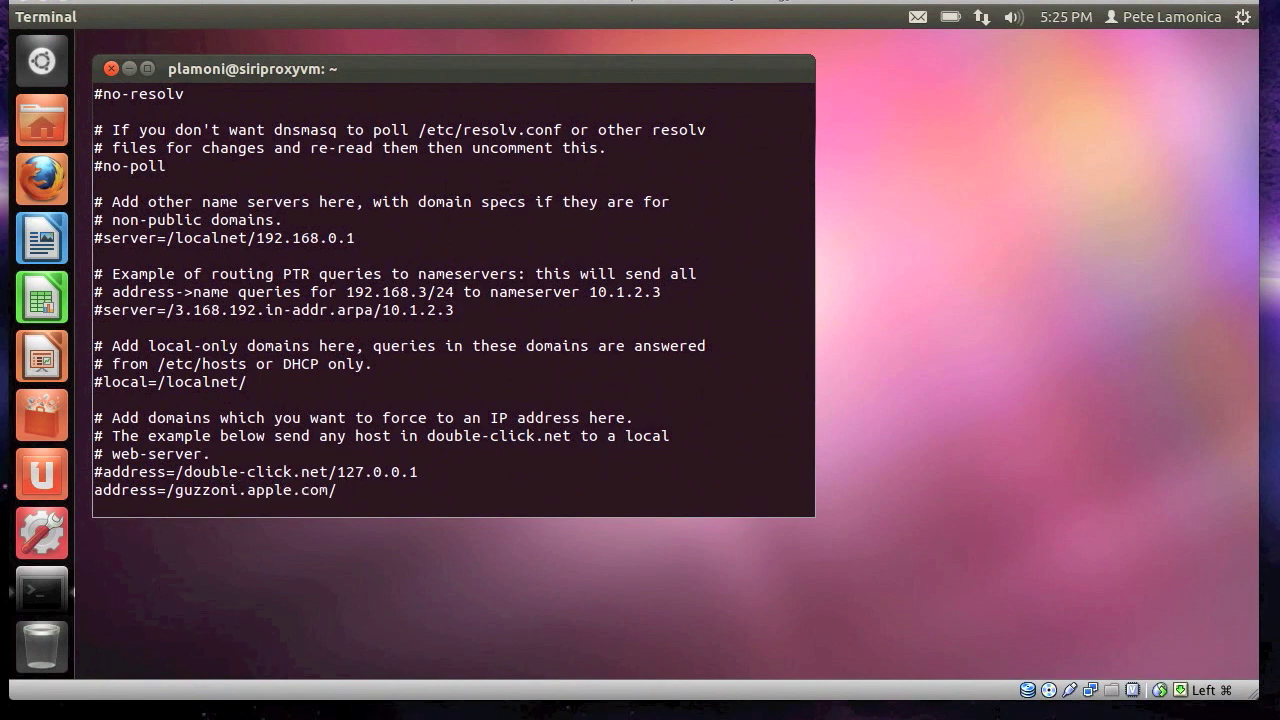
pyautogui.write('192.168.2.132')
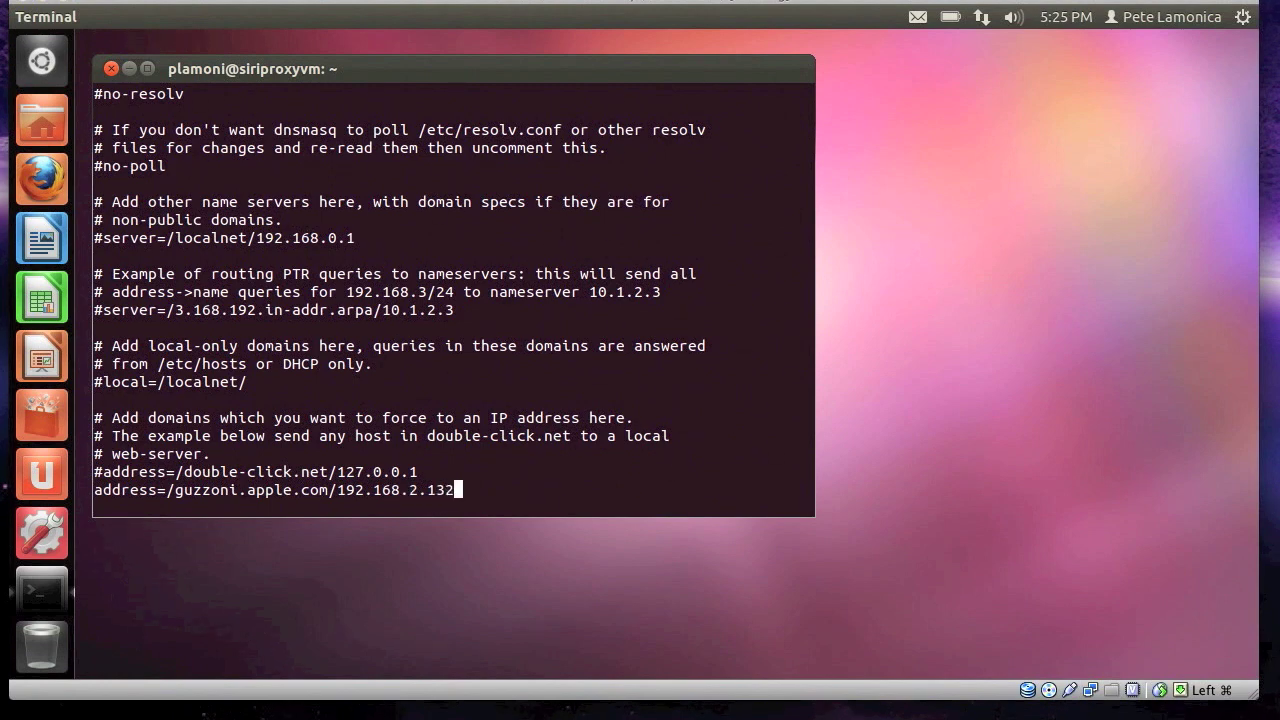
pyautogui.write(':wq!')
pyautogui.press('Return')
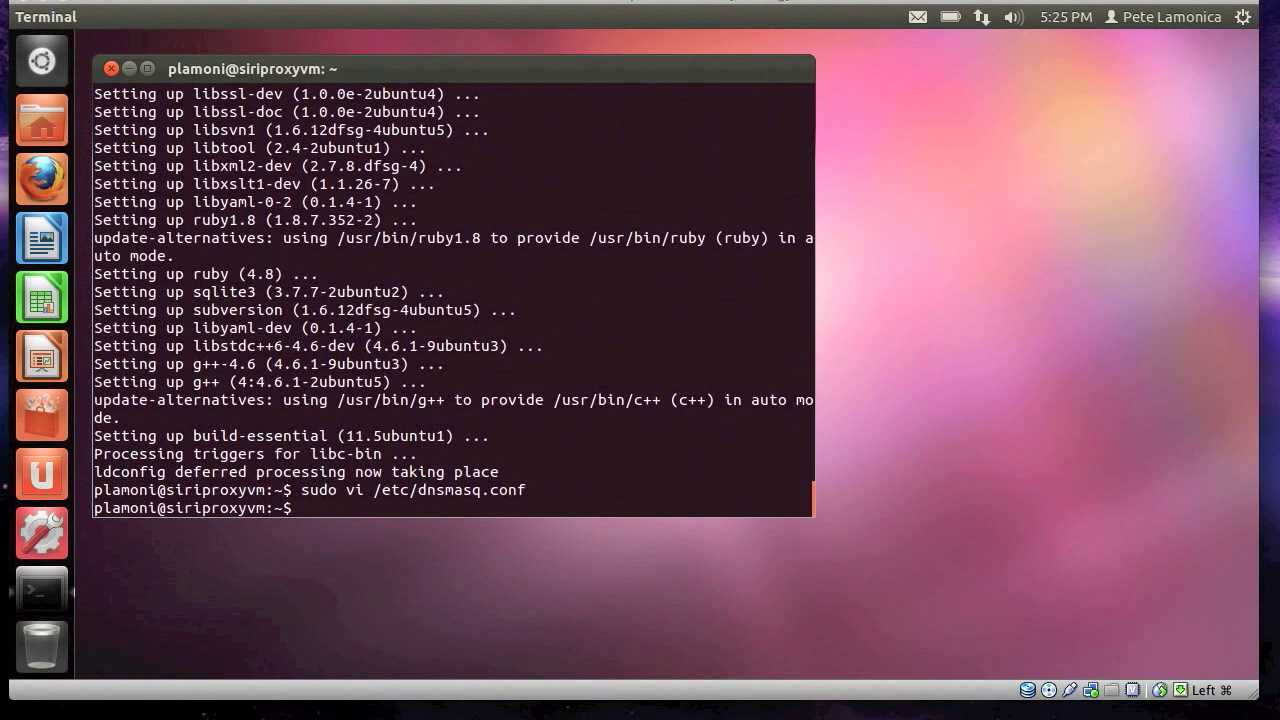
# Run ifconfig and note the VM's eth0 address 192.168.2.131.
pyautogui.write('ifconfig')
pyautogui.press('Return')
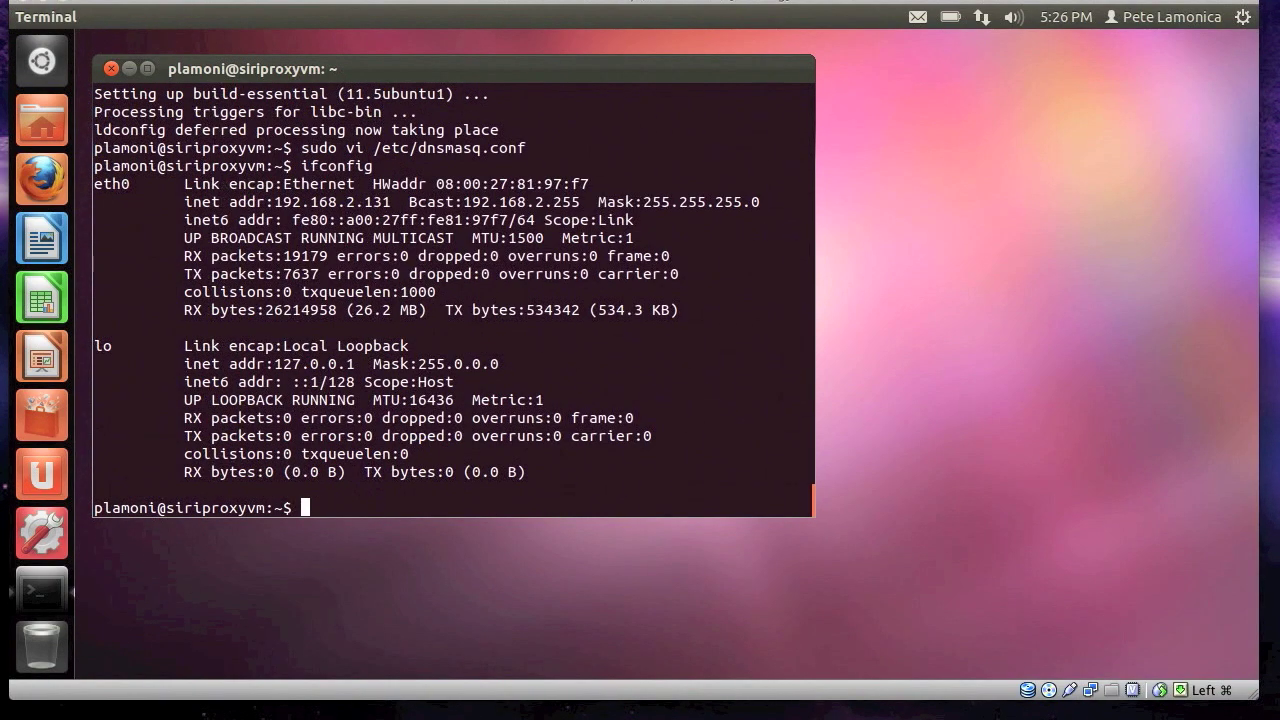
pyautogui.doubleClick(338, 203)
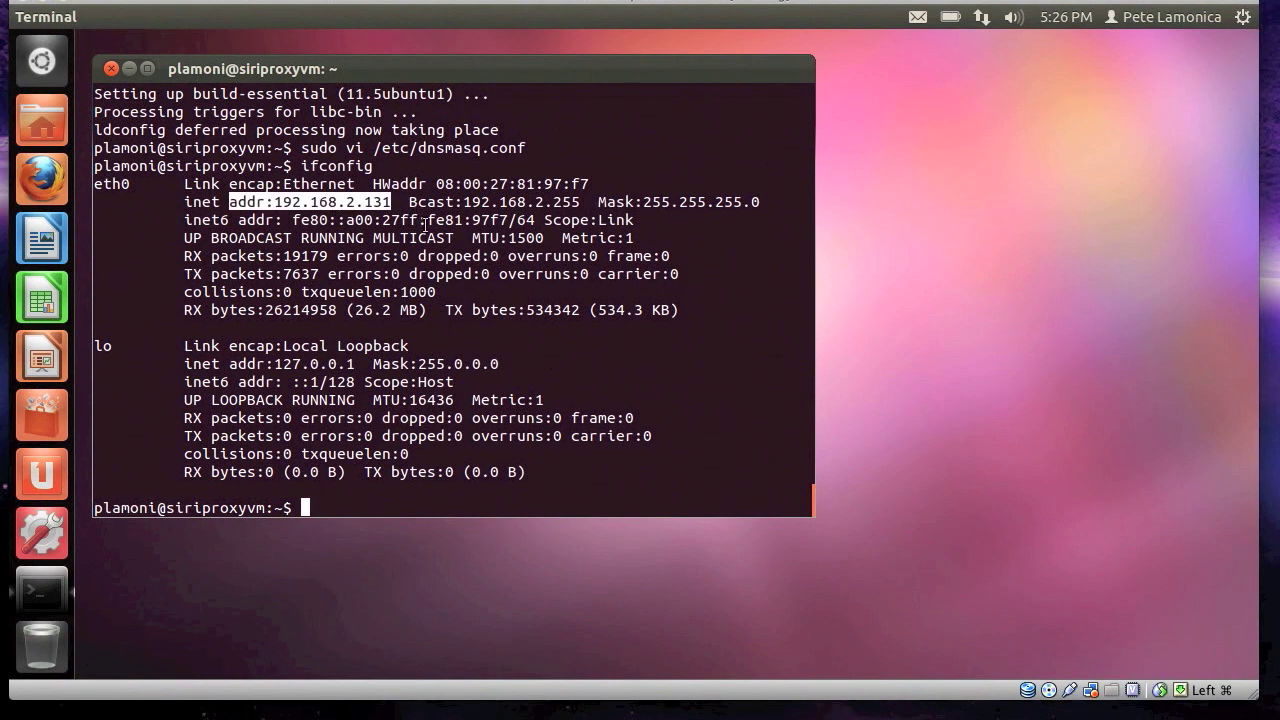
pyautogui.tripleClick(367, 203)
pyautogui.doubleClick(347, 186)
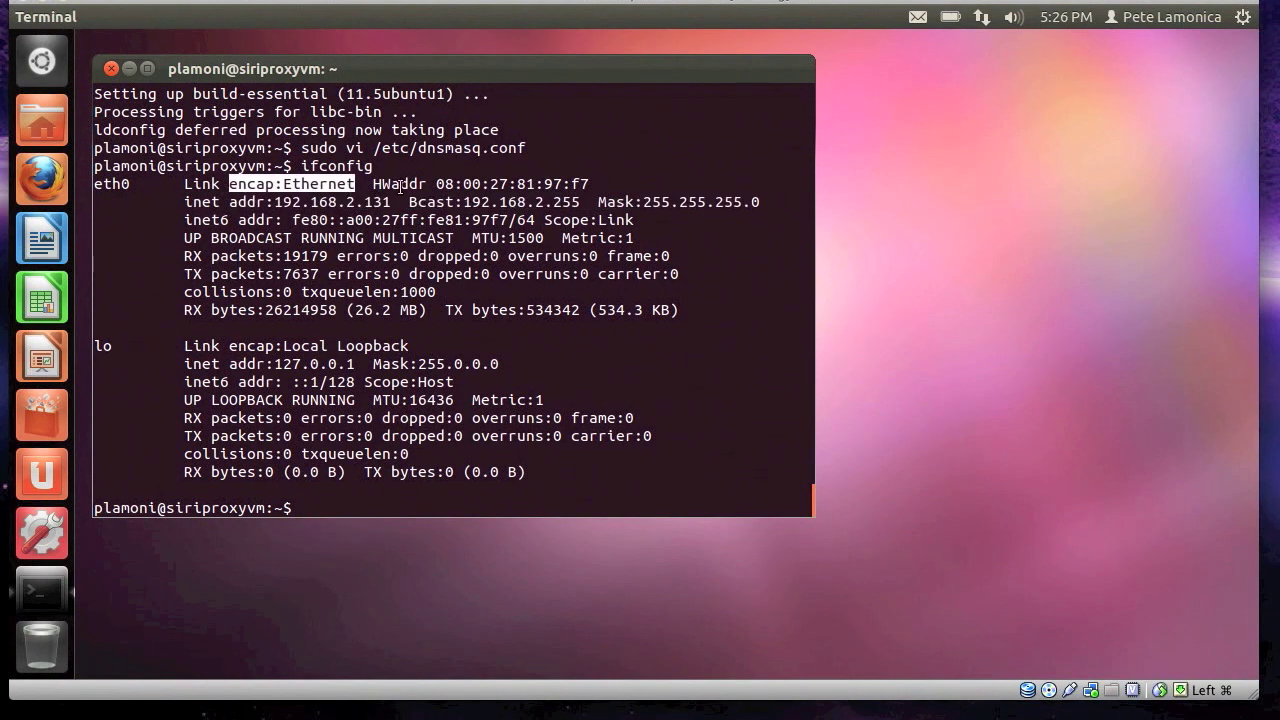
pyautogui.moveTo(391, 203); pyautogui.dragTo(268, 203)
pyautogui.click(312, 249)
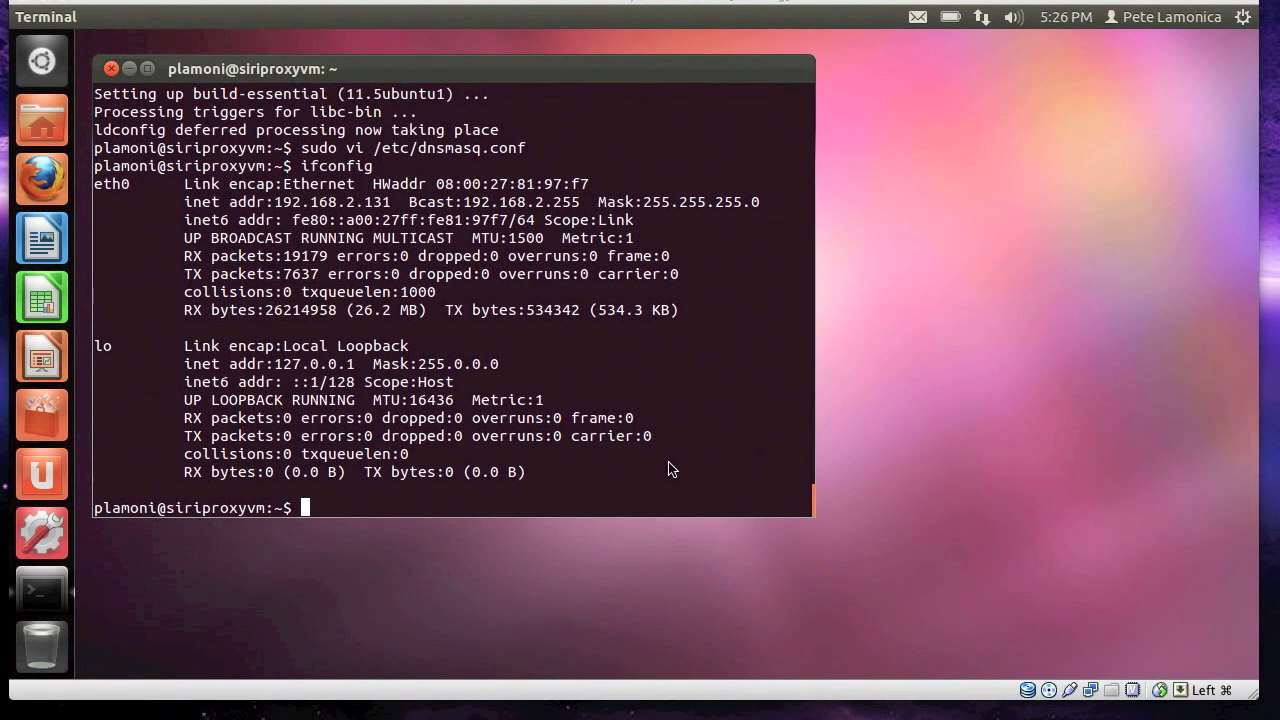
# Restart dnsmasq with sudo /etc/init.d/dnsmasq restart and enter the RVM installer command.
pyautogui.click(626, 418)
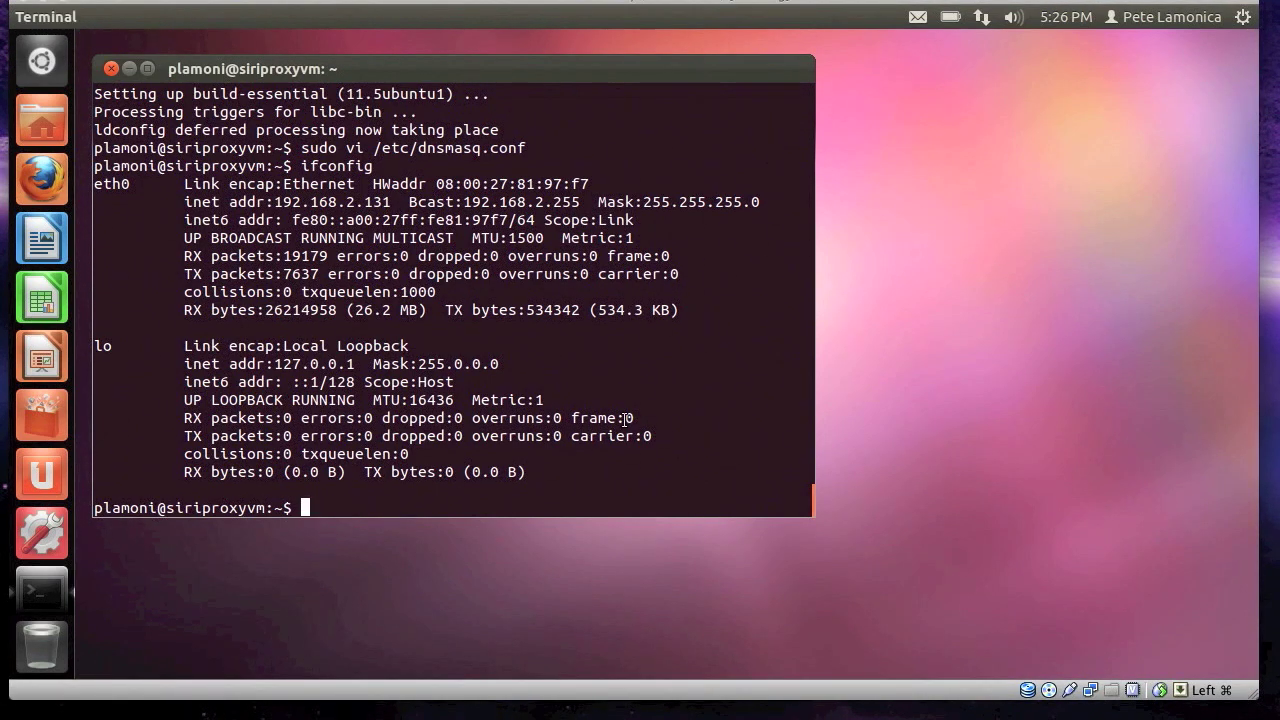
pyautogui.write('sudo /etc/init.d/dnsmasq restart')
pyautogui.press('Return')
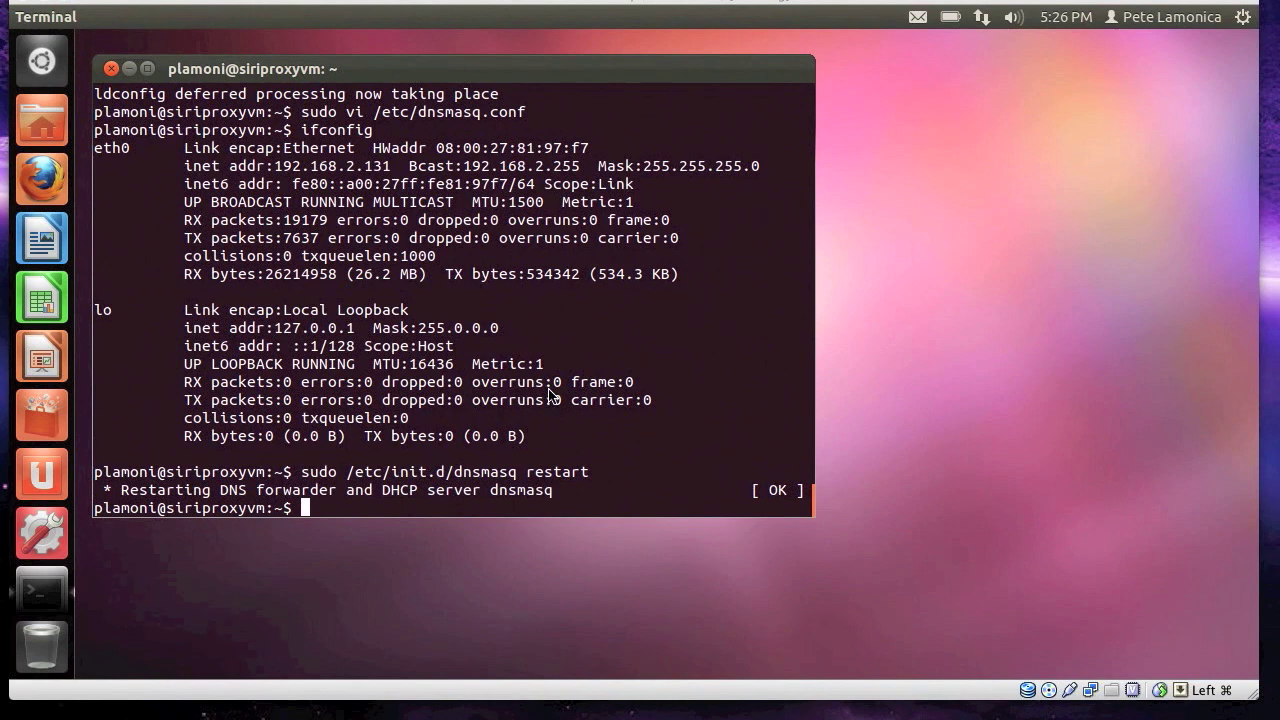
pyautogui.click(604, 423)
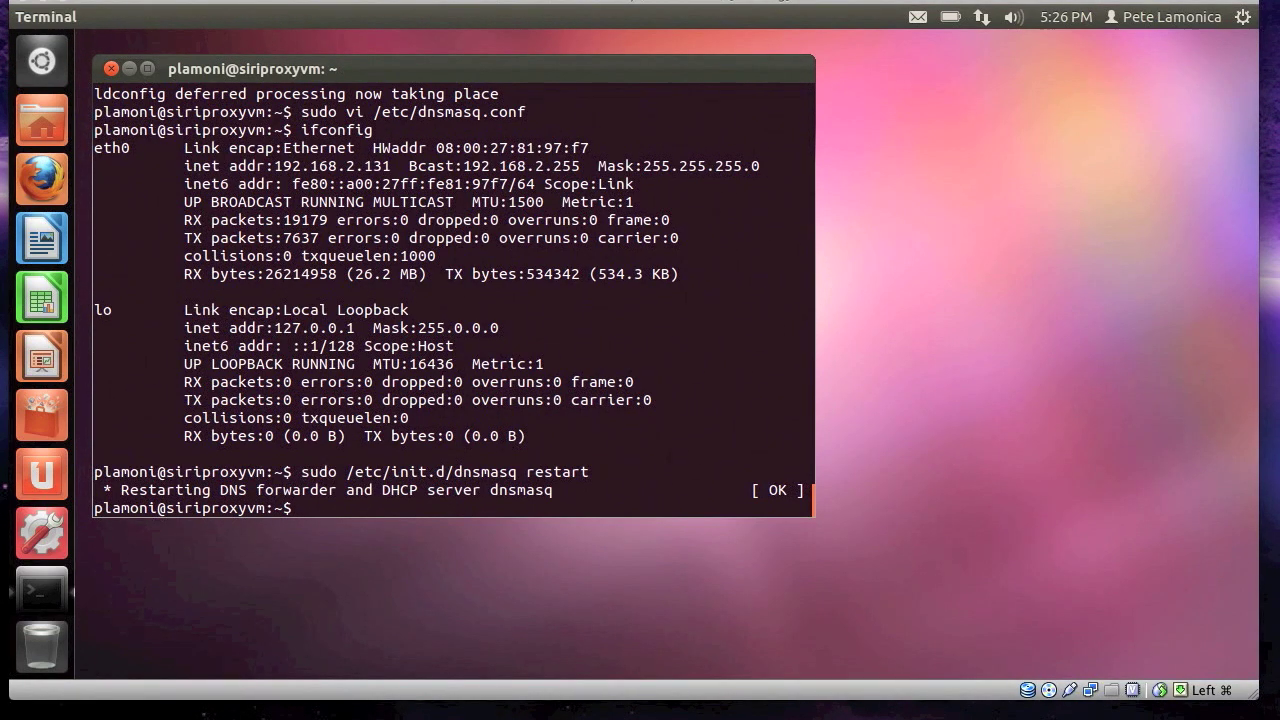
pyautogui.click(484, 383)
# Run the RVM installer and review its listed Ruby dependencies like zlib1g and zlib1g-dev.
pyautogui.write('bash < <(curl -s https://raw.github.com/wayneeseguin/rvm/master/binscripts/rvm-installer)')
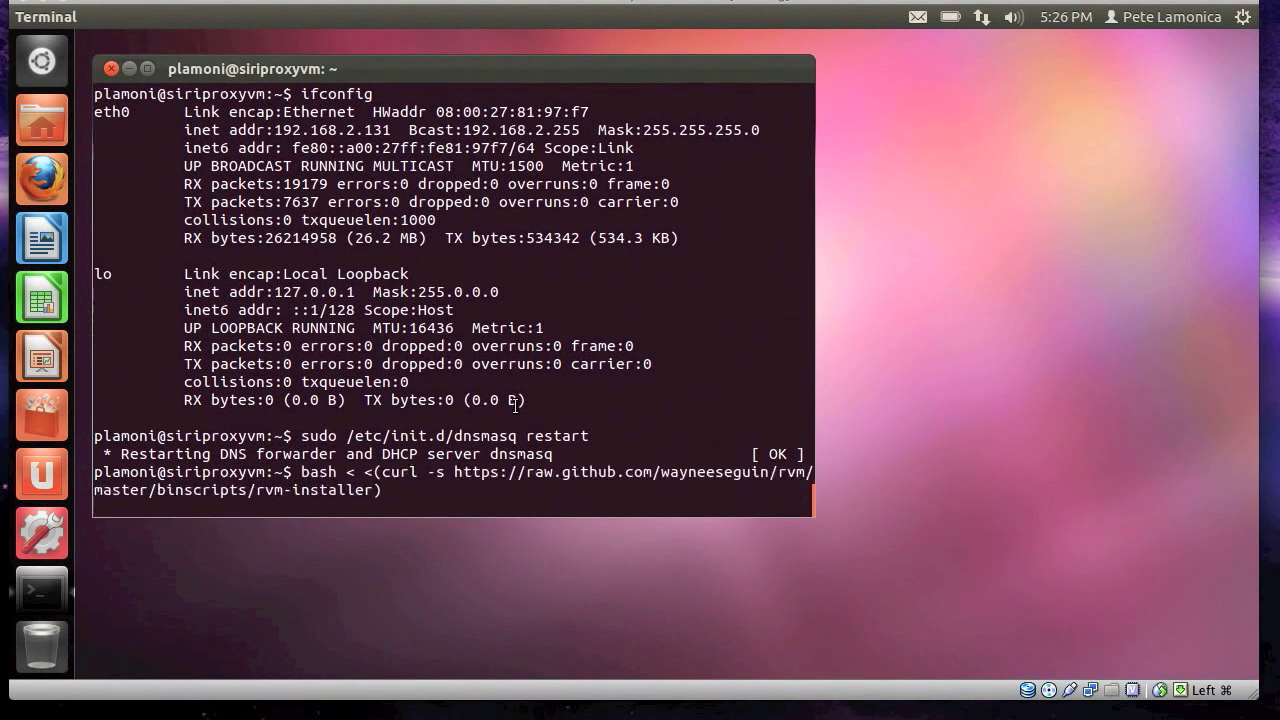
pyautogui.press('Return')
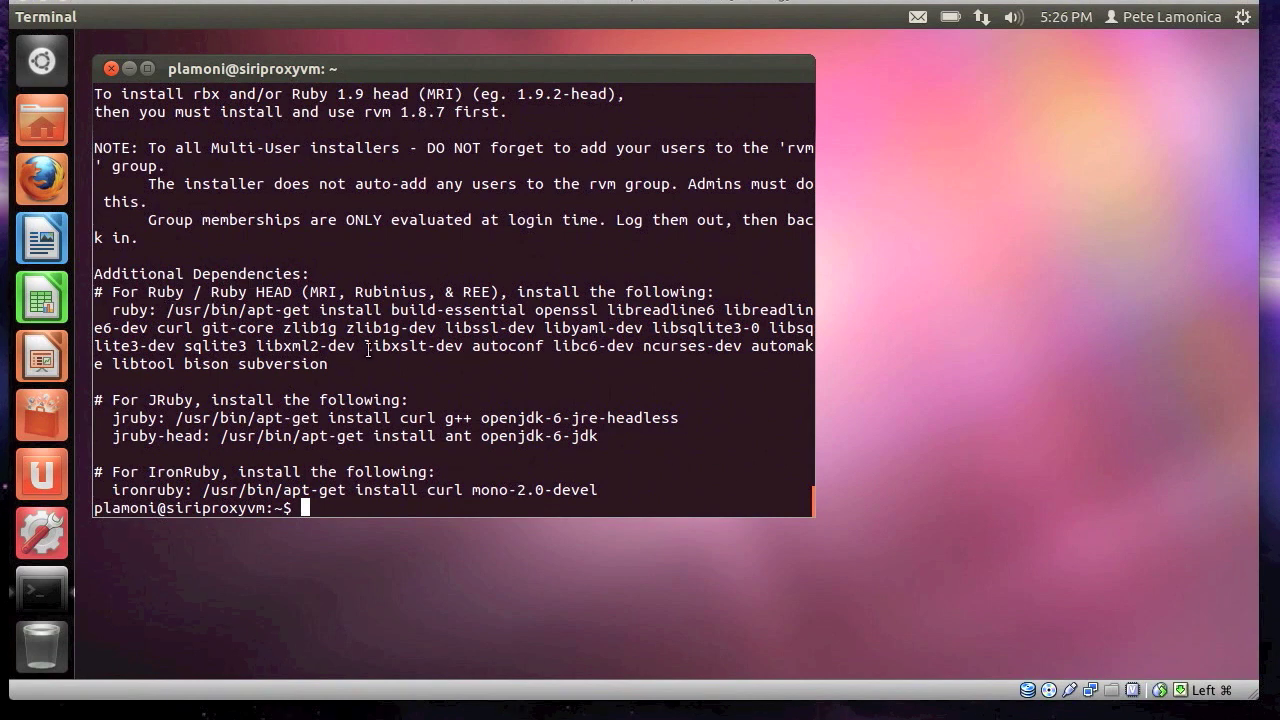
pyautogui.moveTo(248, 316); pyautogui.dragTo(330, 364)
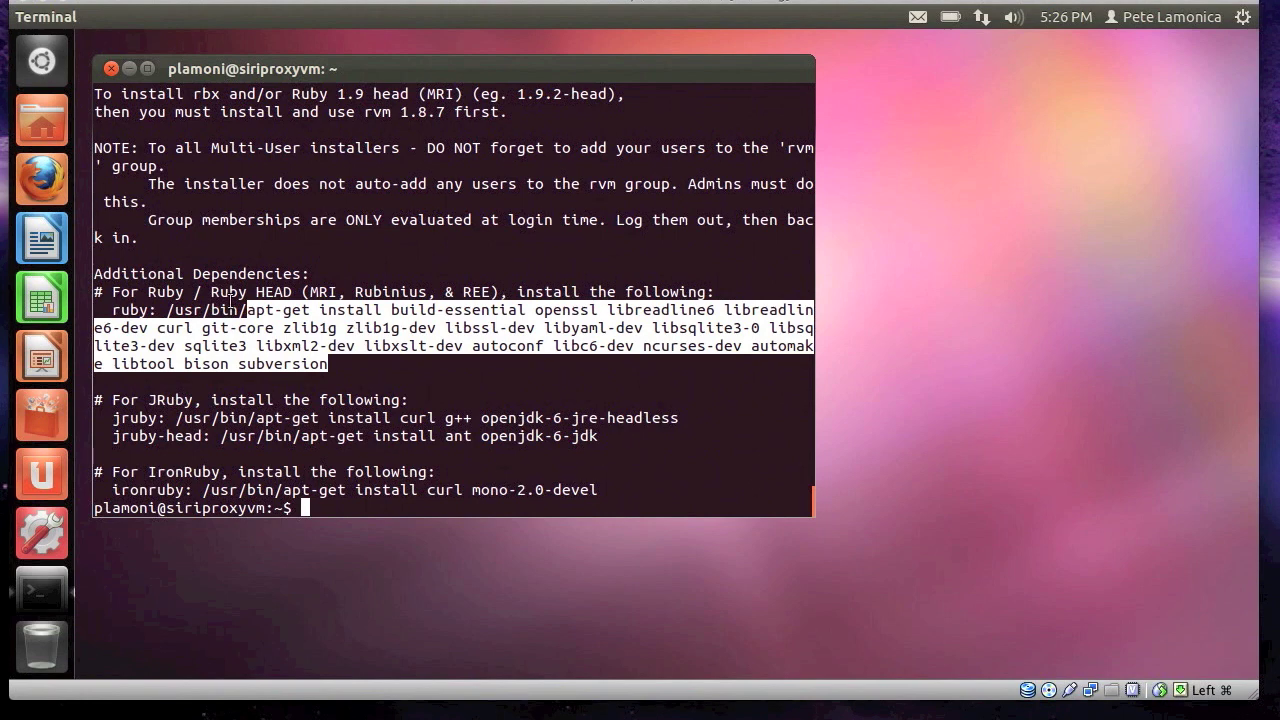
pyautogui.moveTo(247, 310); pyautogui.dragTo(309, 310)
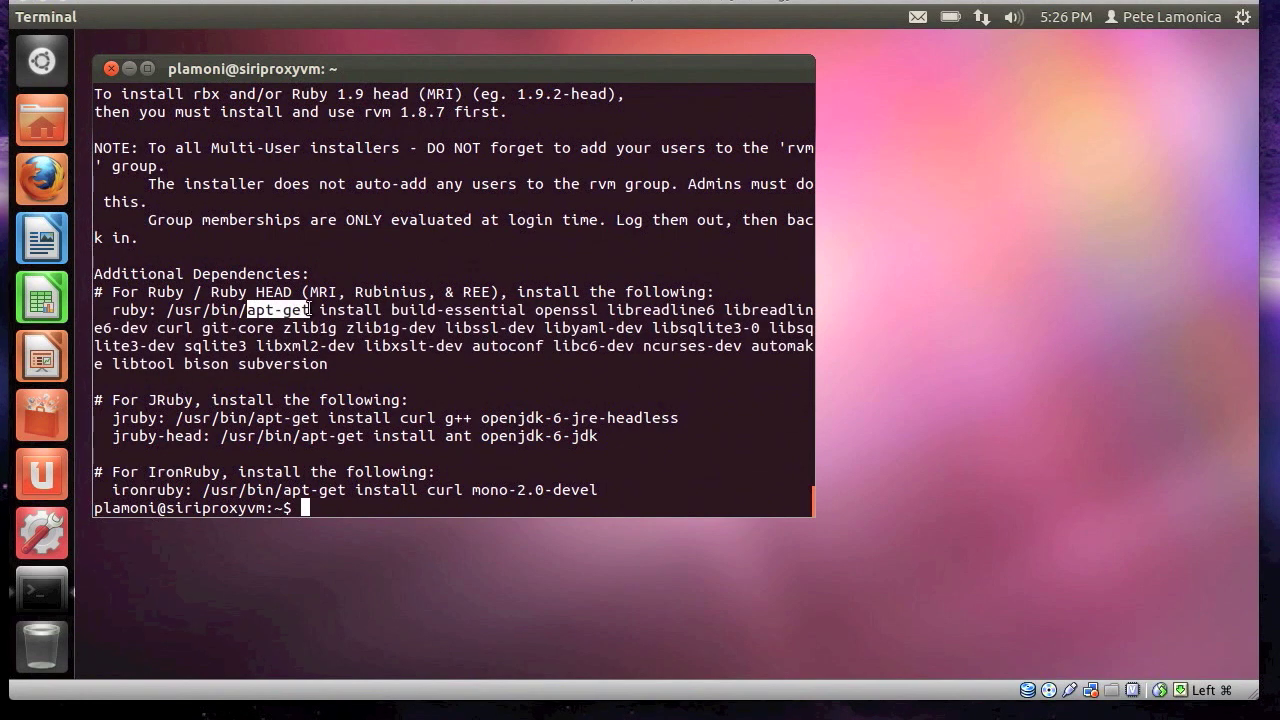
pyautogui.click(312, 311)
pyautogui.doubleClick(285, 313)
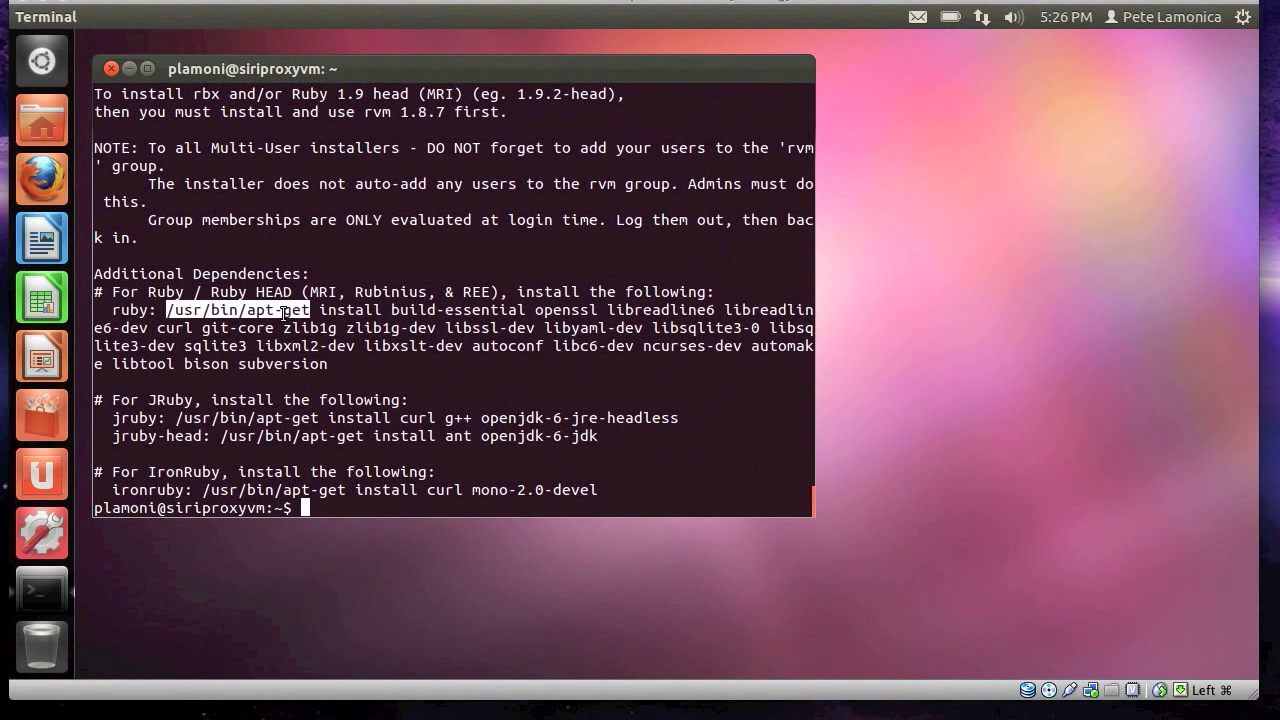
pyautogui.click(285, 313)
pyautogui.doubleClick(293, 330)
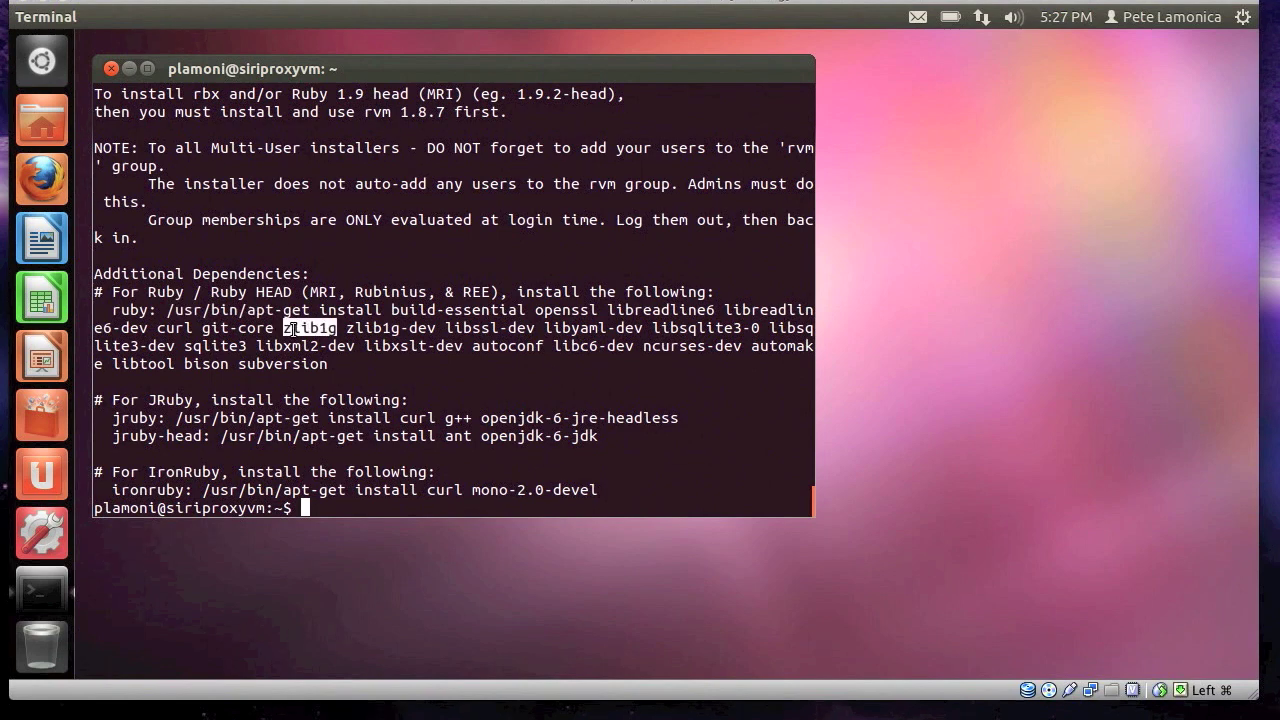
pyautogui.click(323, 364)
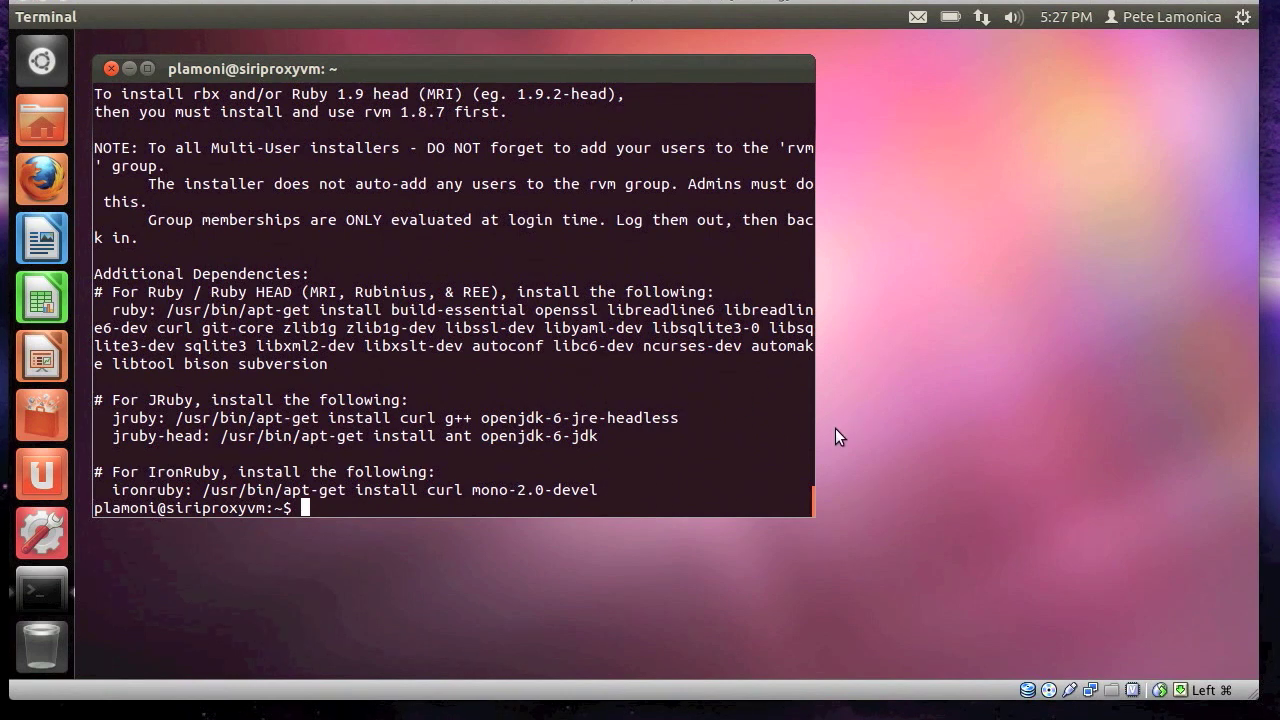
pyautogui.doubleClick(360, 328)
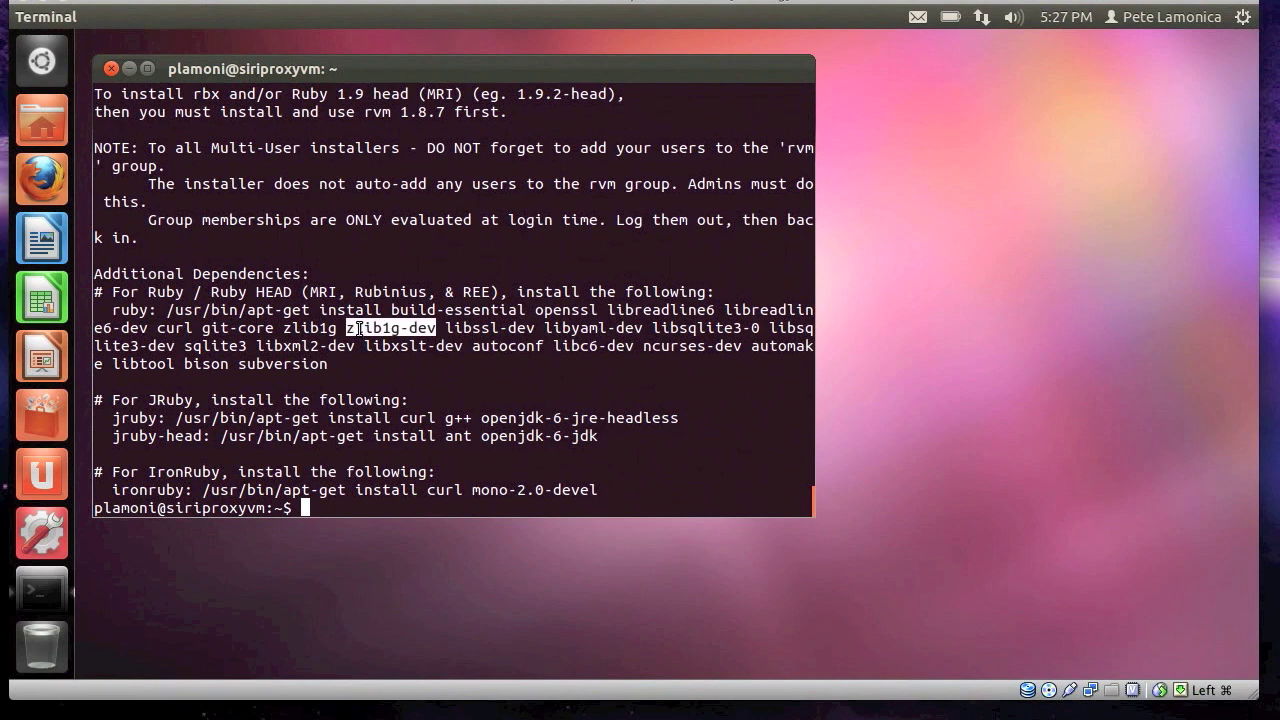
pyautogui.doubleClick(299, 327)
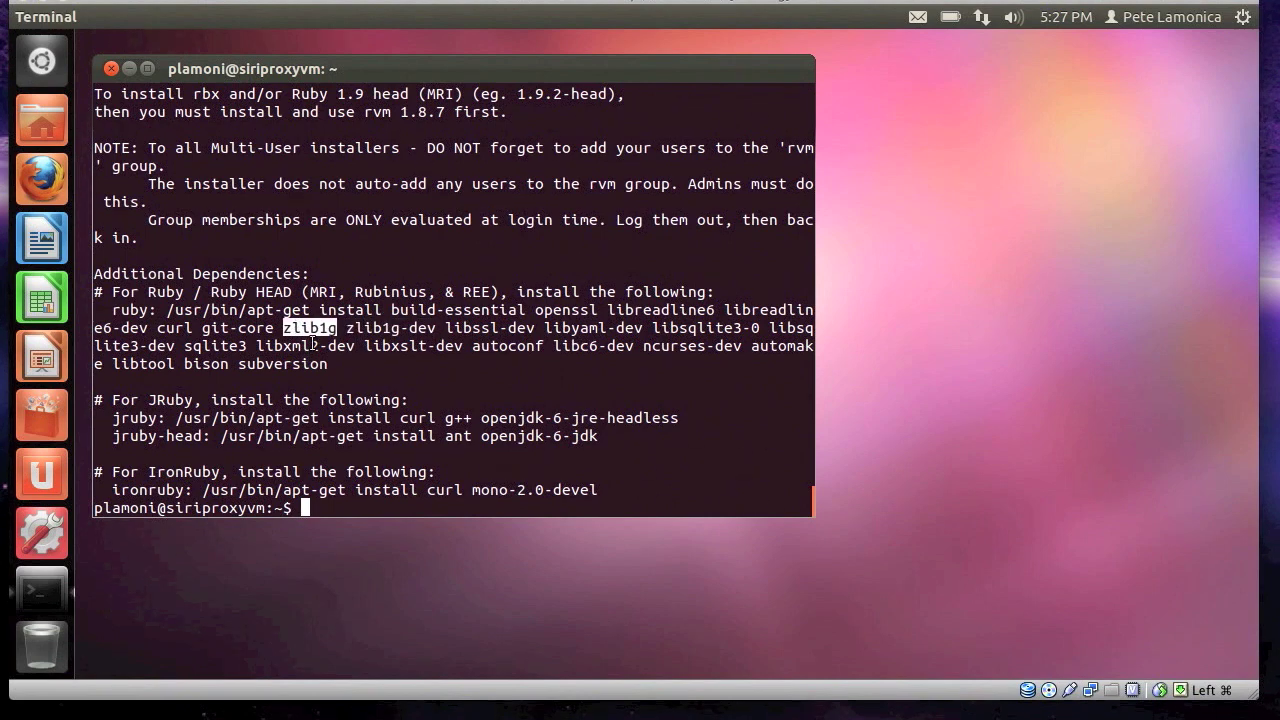
pyautogui.doubleClick(302, 330)
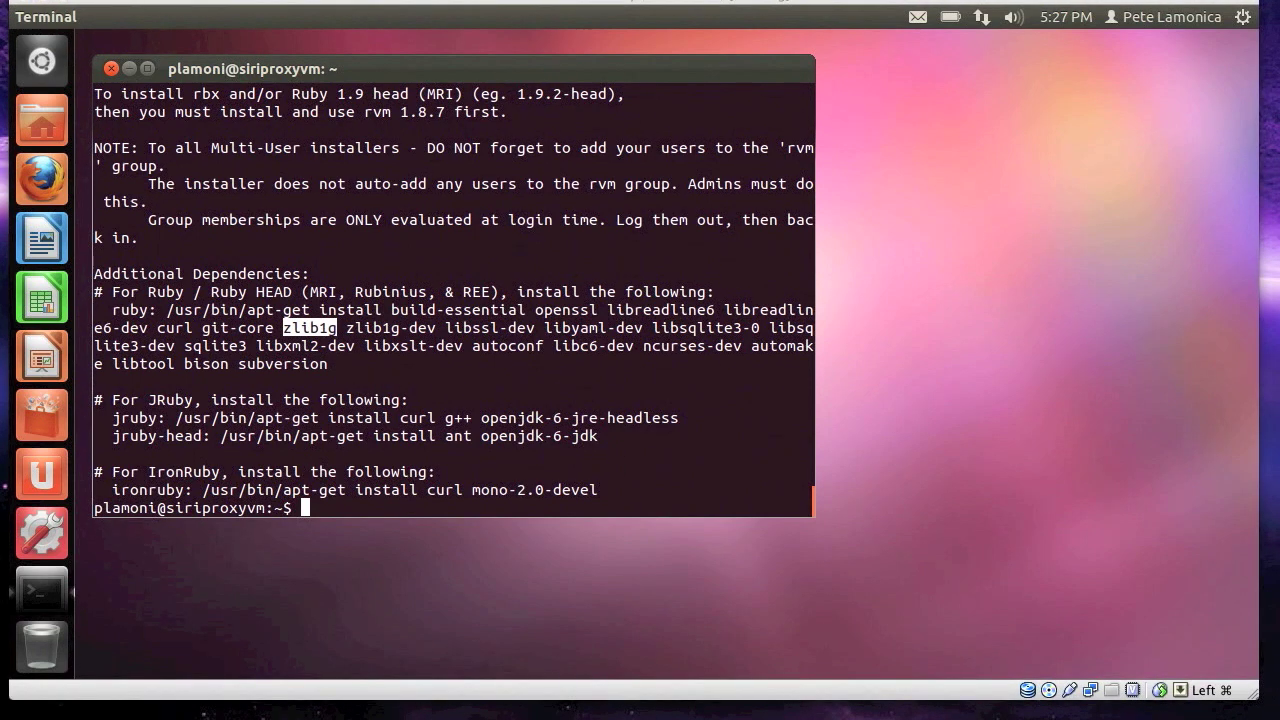
# Load RVM, append its load line to ~/.bash_profile, and start rvm install 1.9.3.
pyautogui.click(406, 379)
pyautogui.write('[[ -s "$HOME/.rvm/scripts/rvm" ]] && . "$HOME/.rvm/scripts/rvm"')
pyautogui.press('Return')
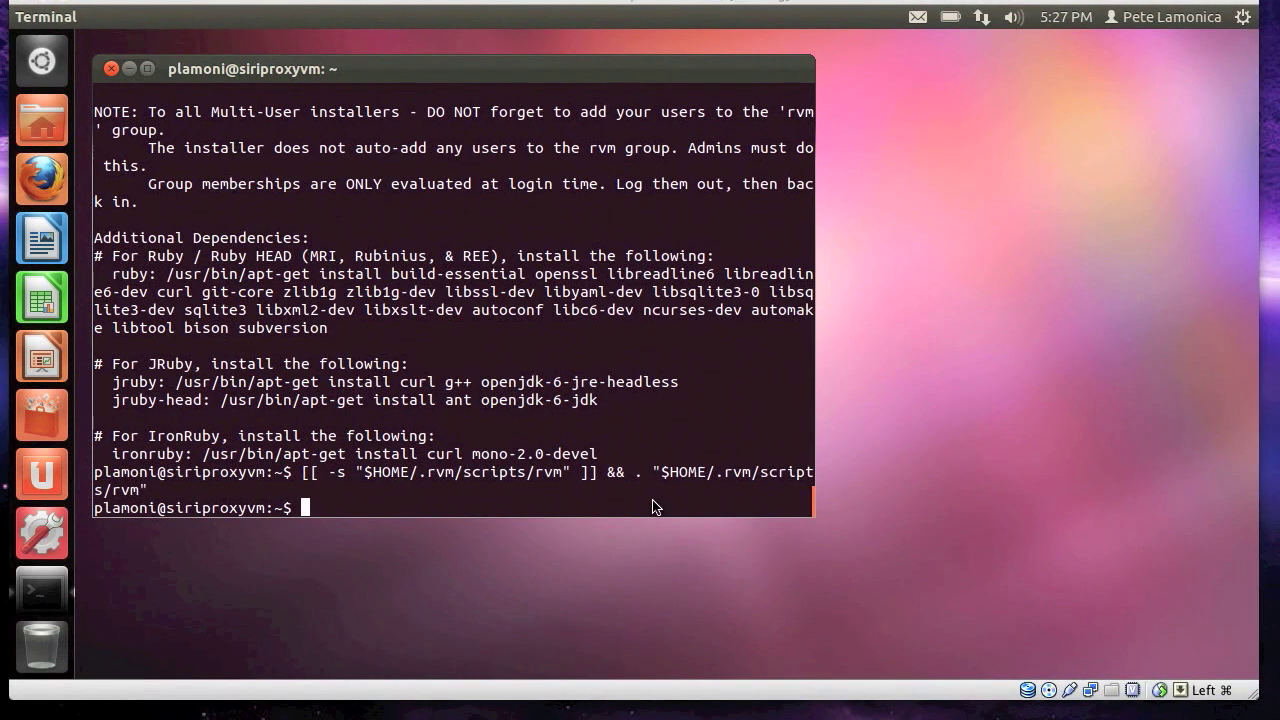
pyautogui.click(460, 365)
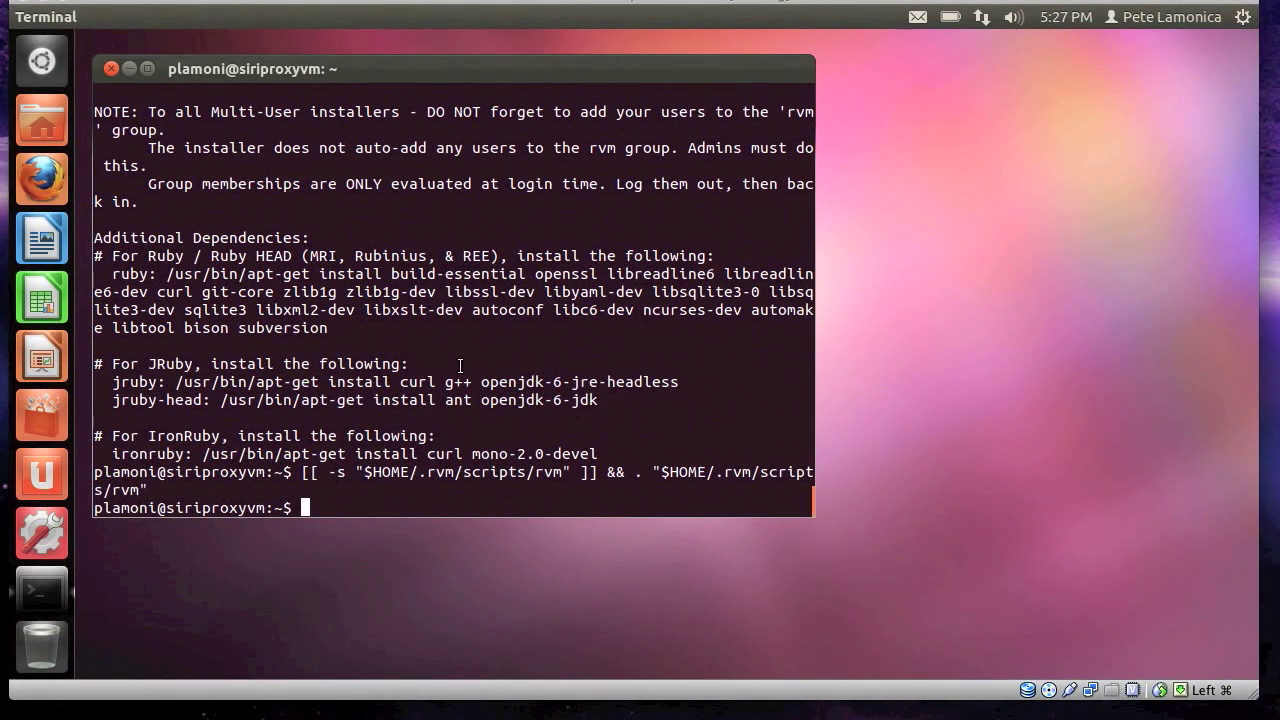
pyautogui.write('echo \'[[ -s "$HOME/.rvm/scripts/rvm" ]] && . "$HOME/.rvm/scripts/rvm" # Load RVM function\' >> ~/.bash_profile')
pyautogui.press('Return')
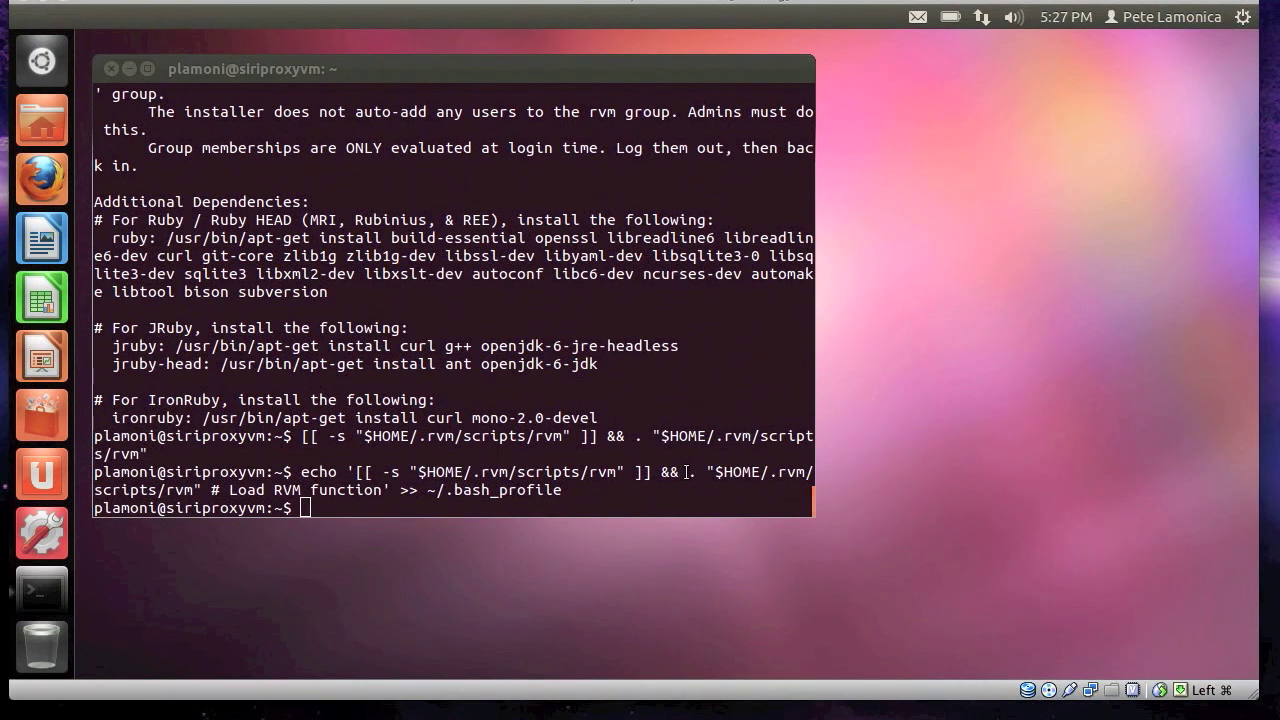
pyautogui.press('Up')
pyautogui.press('Return')
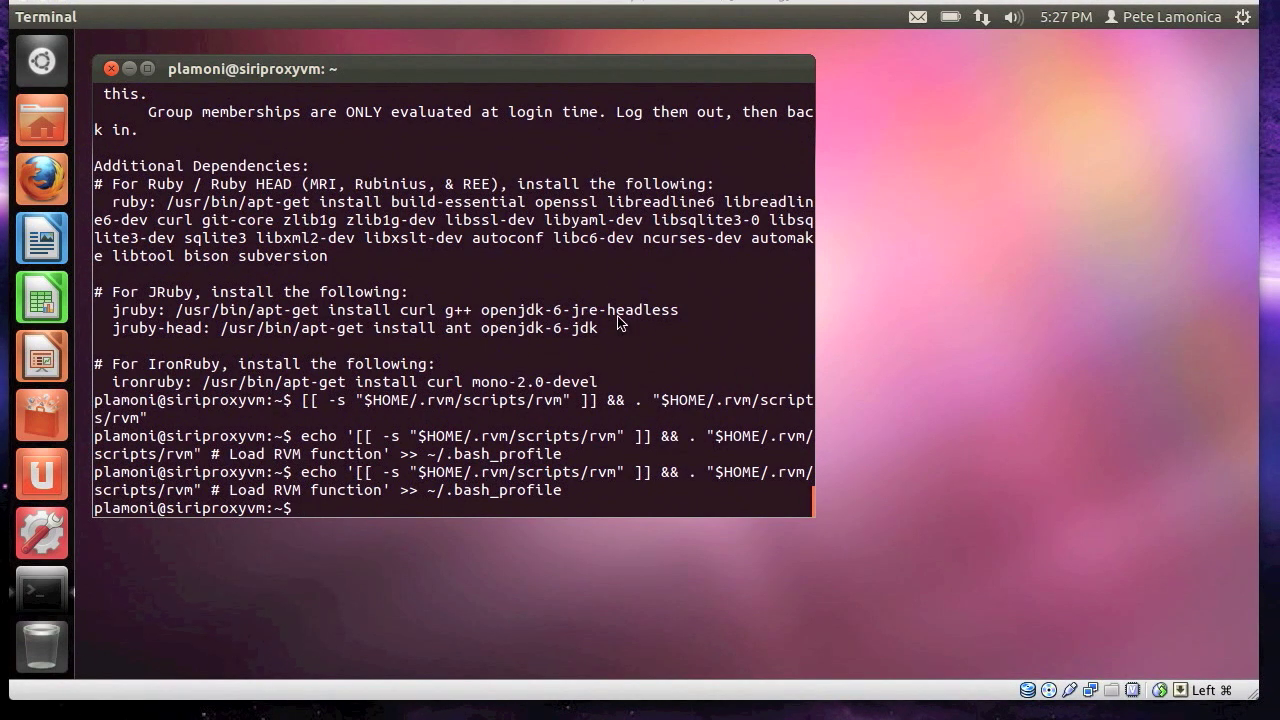
pyautogui.write('rvm install 1.9.3')
pyautogui.press('Return')
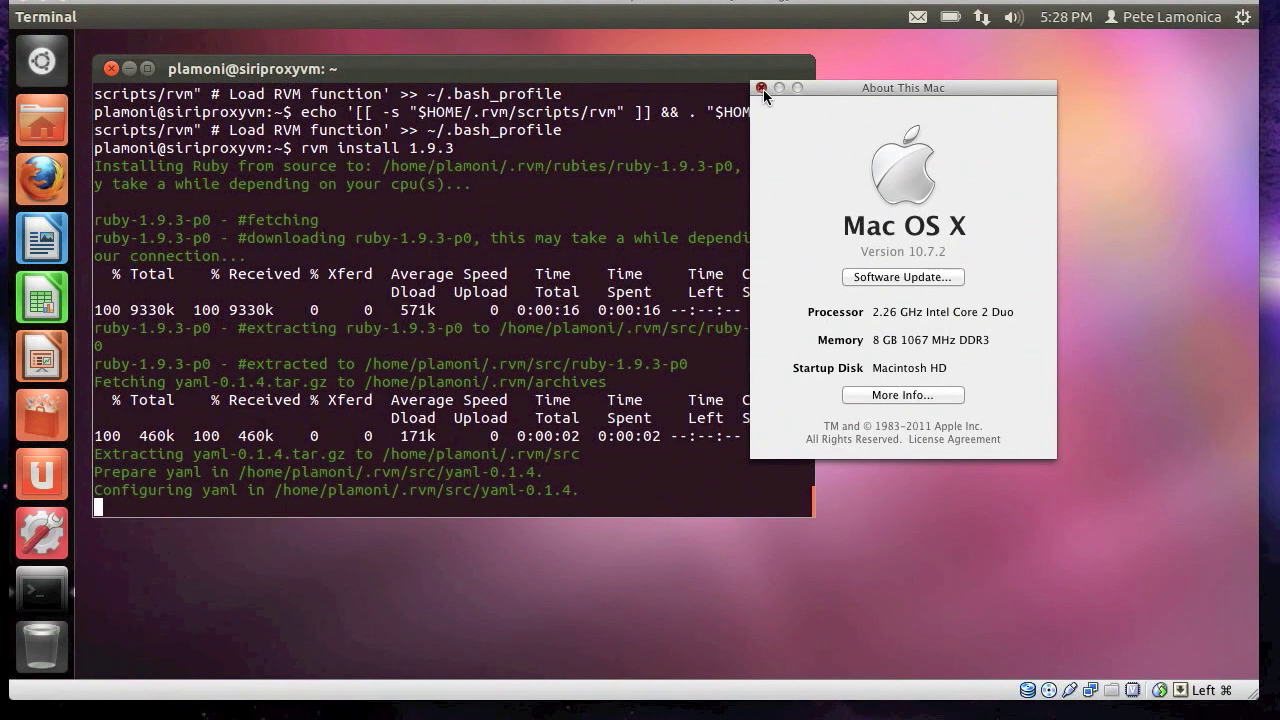
# Close About This Mac and wait for the ruby-1.9.3-p0 install to finish.
pyautogui.click(762, 89)
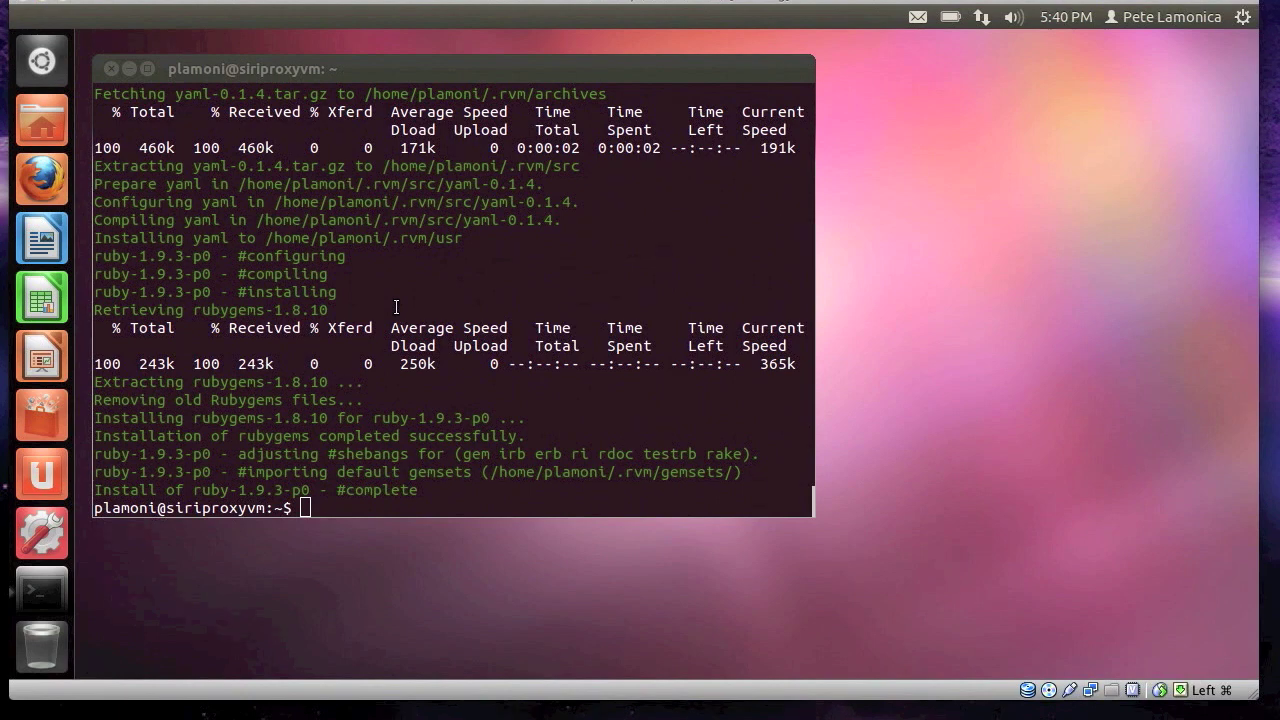
pyautogui.click(388, 498)
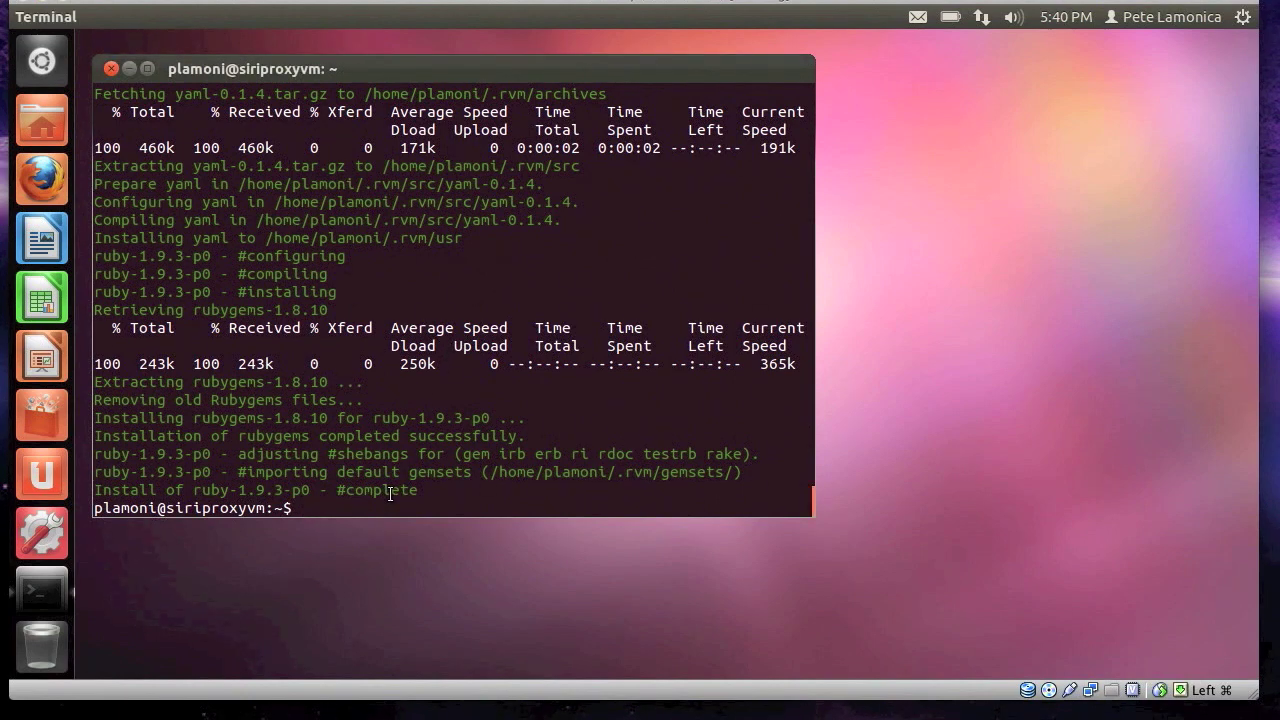
# Make Ruby 1.9.3 the RVM default and git clone the SiriProxy repository.
pyautogui.write('rvm use 1.9.3 --default')
pyautogui.press('Return')
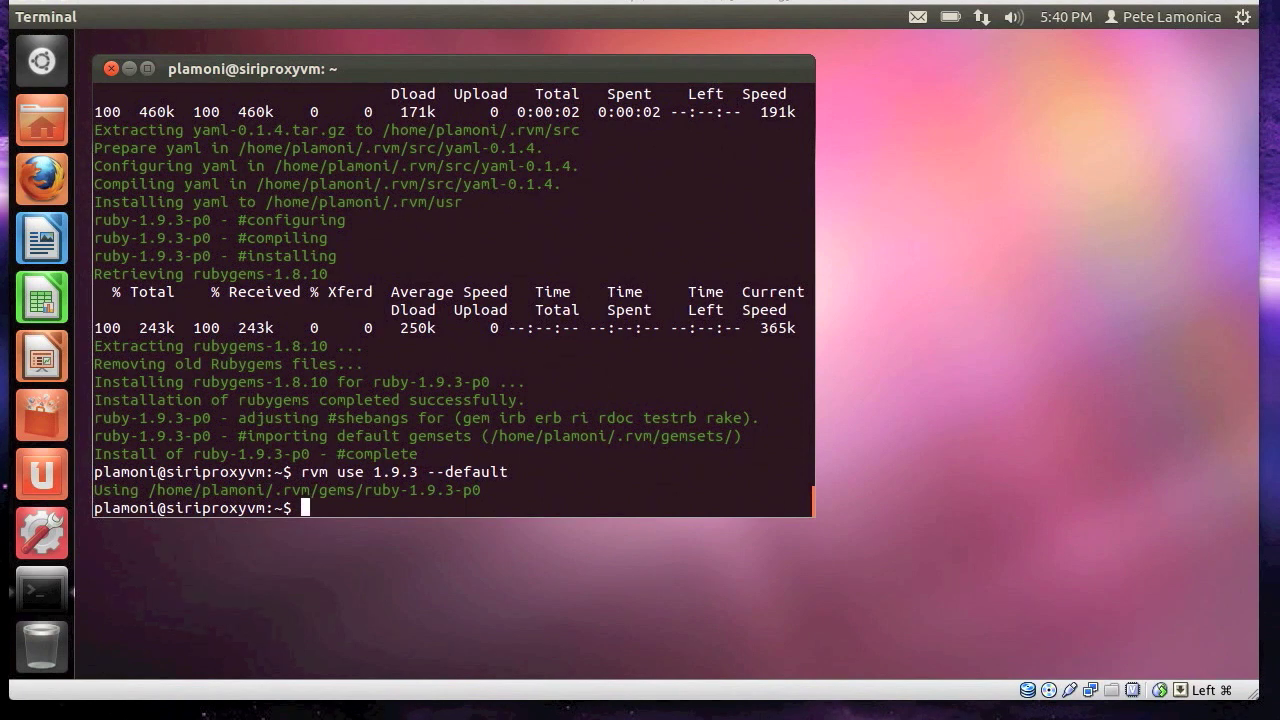
pyautogui.click(479, 354)
pyautogui.doubleClick(479, 360)
pyautogui.click(450, 404)
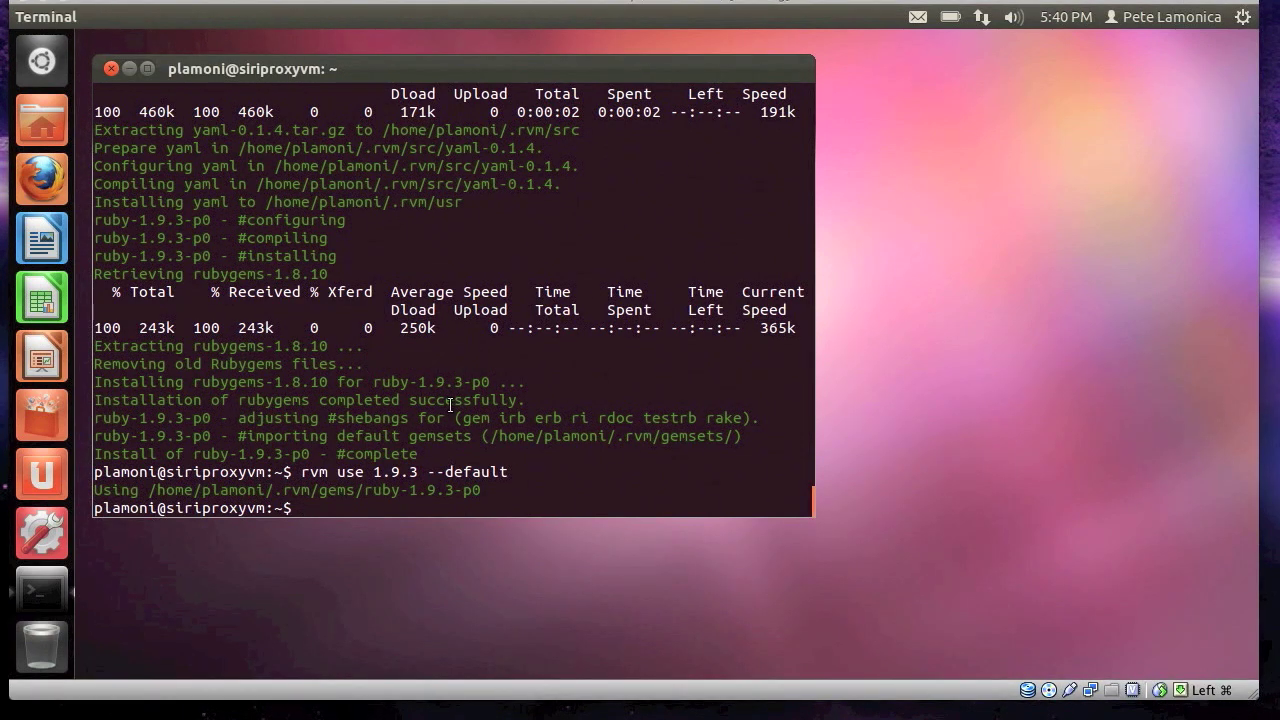
pyautogui.write('git clone git://github.com/plamoni/SiriProxy.git')
pyautogui.press('Return')
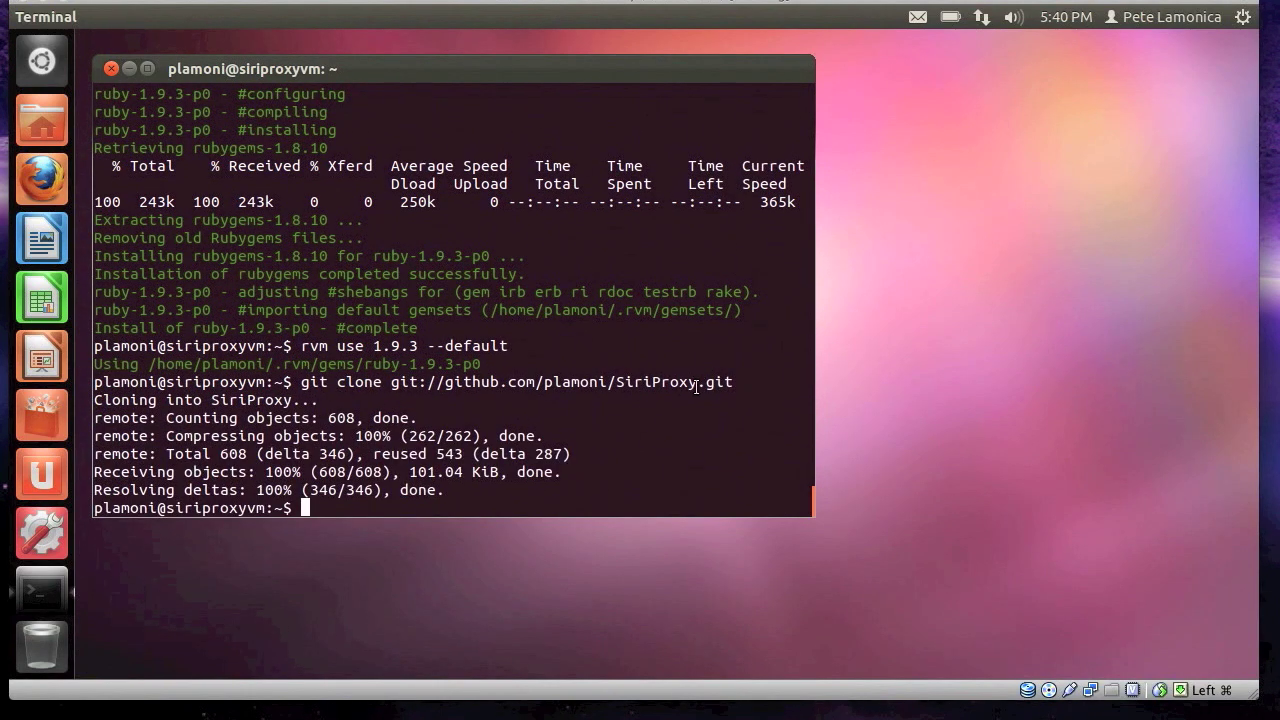
# Enter the SiriProxy folder and build and install the gem with rake install.
pyautogui.moveTo(394, 382)
pyautogui.mouseDown()
pyautogui.moveTo(486, 382)
pyautogui.moveTo(94, 382)
pyautogui.mouseUp()
pyautogui.moveTo(744, 369); pyautogui.dragTo(748, 374)
pyautogui.click(748, 374)
pyautogui.write('cd Sit')
pyautogui.press('Tab')
pyautogui.press('Return')
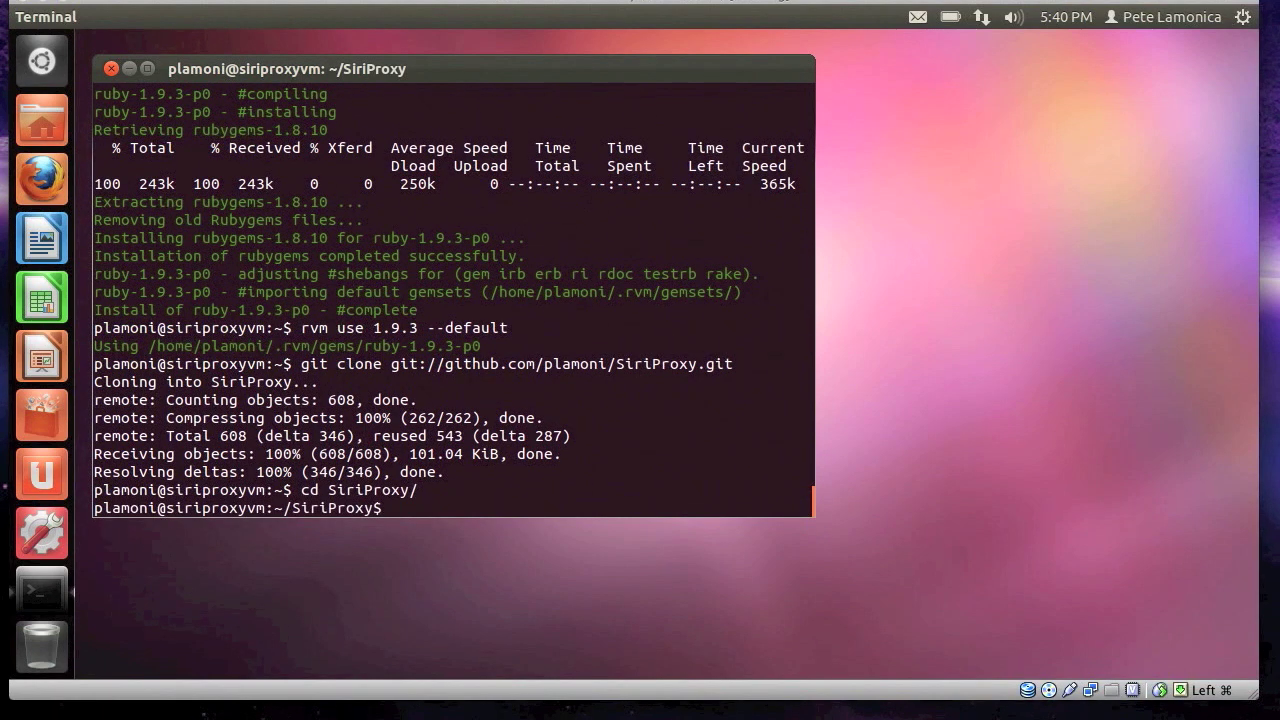
pyautogui.write('rake install')
pyautogui.press('Return')
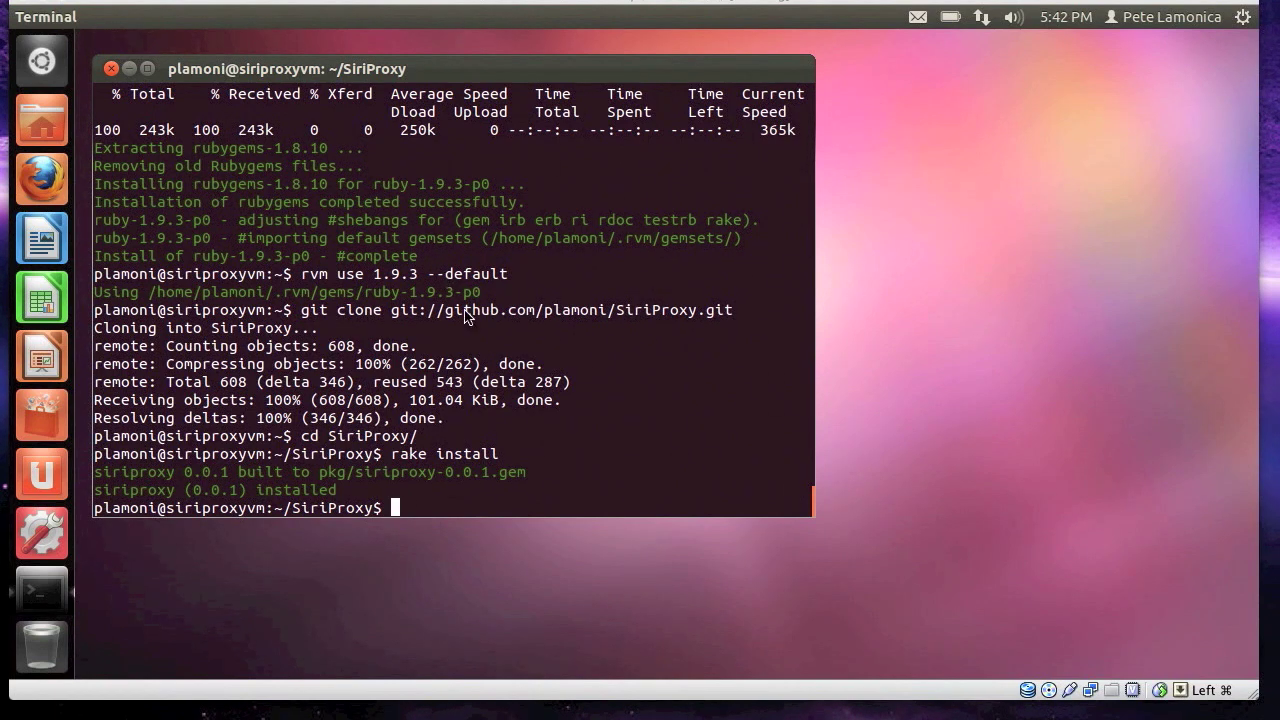
pyautogui.press('super+Tab')
# Create ~/.siriproxy and copy config.example.yml into it as config.yml.
pyautogui.click(448, 492)
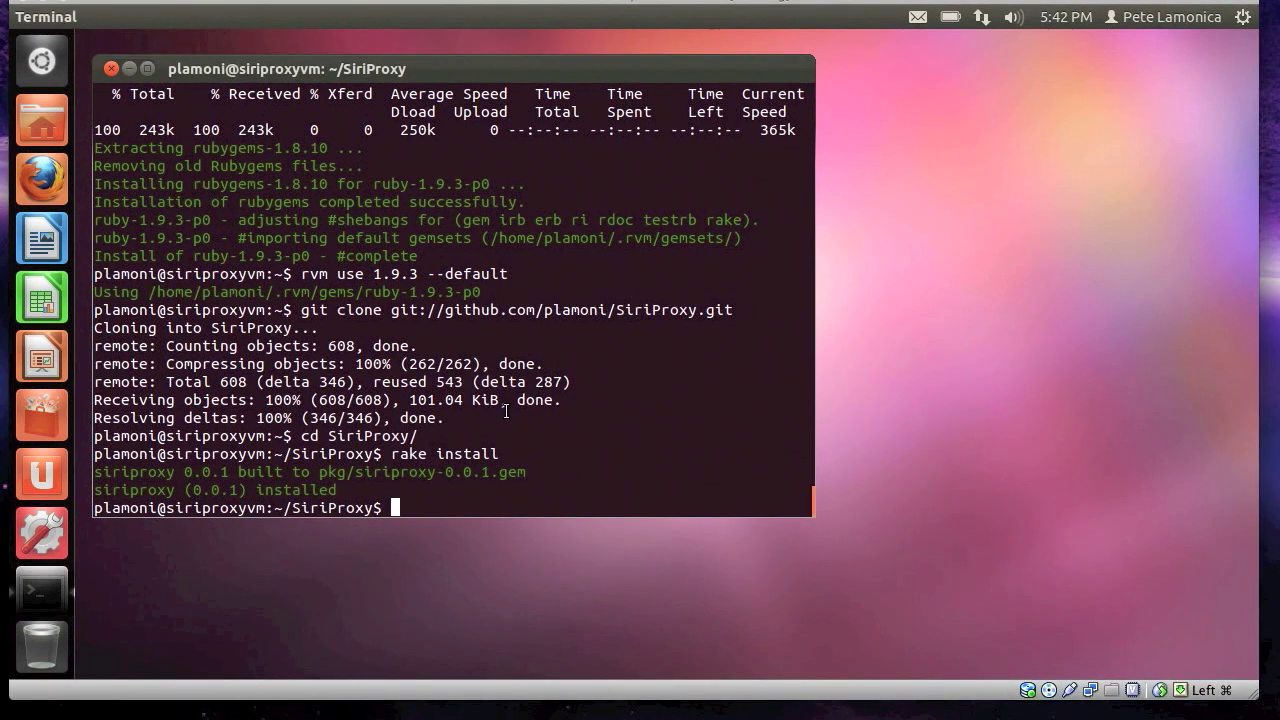
pyautogui.write('mkdir ~/.siriproxy')
pyautogui.press('Return')
pyautogui.moveTo(446, 491); pyautogui.dragTo(463, 491)
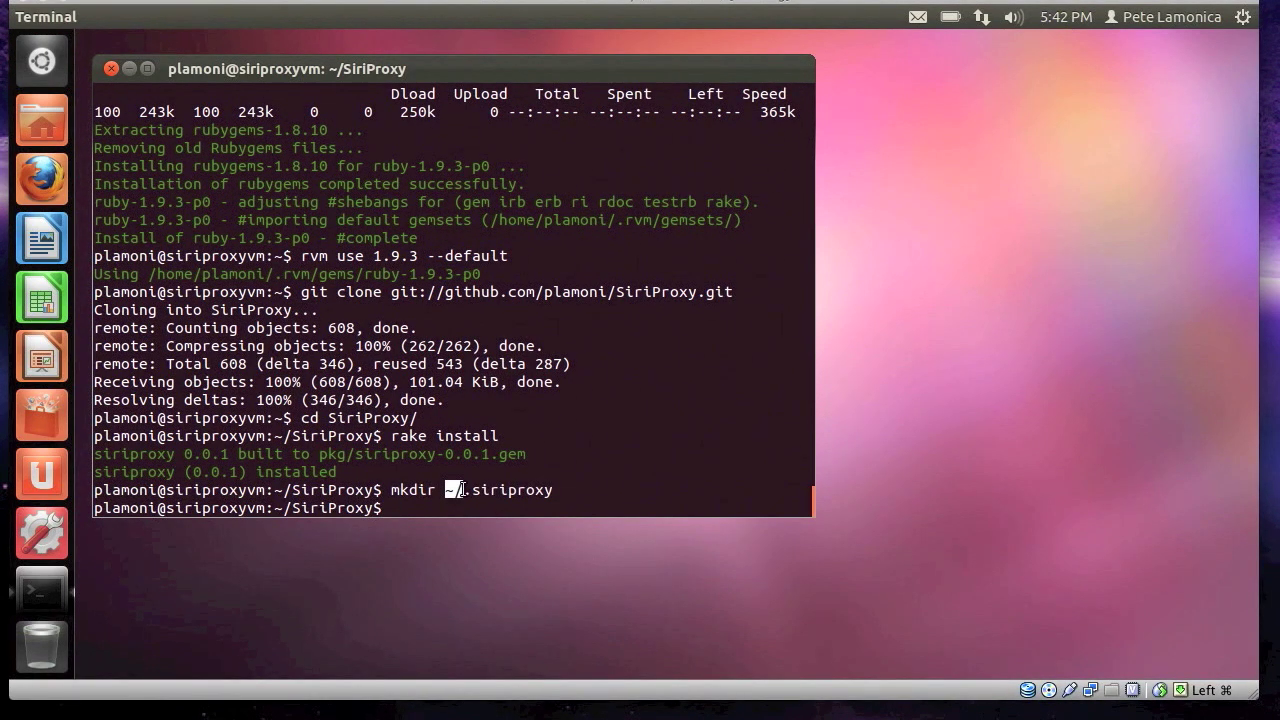
pyautogui.click(546, 476)
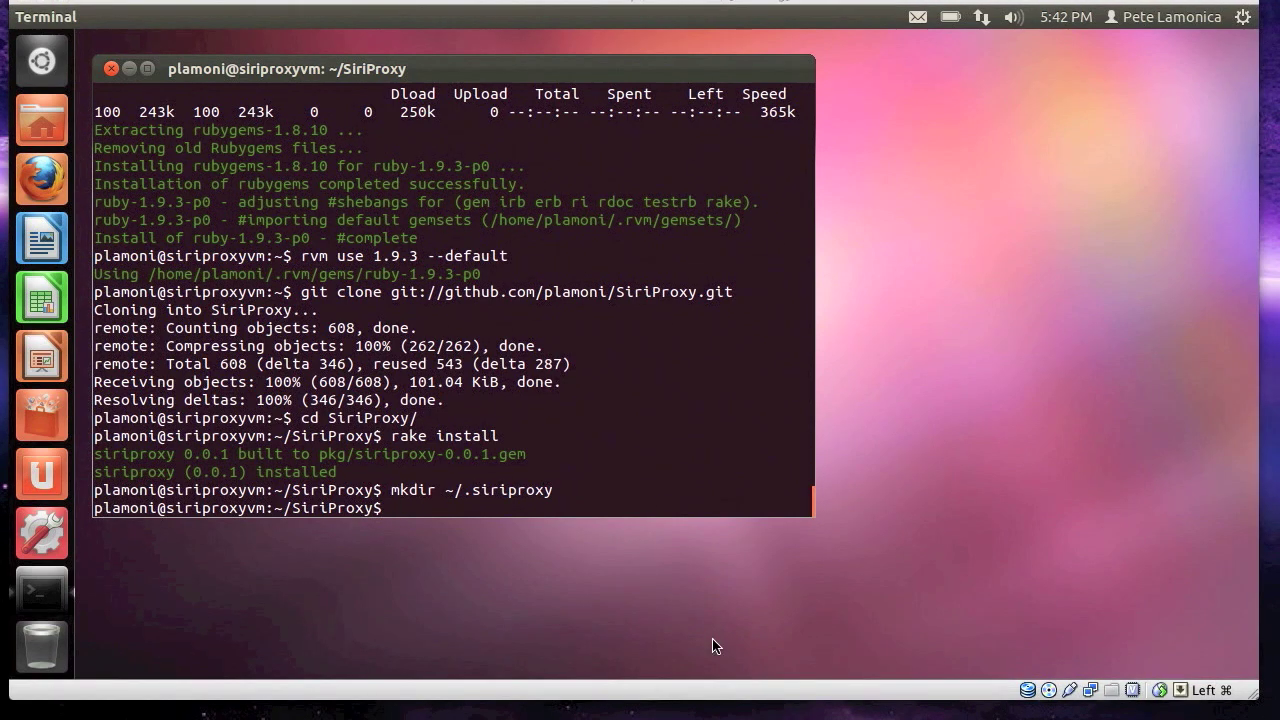
pyautogui.hotkey('alt', 'Tab')
pyautogui.click(534, 323)
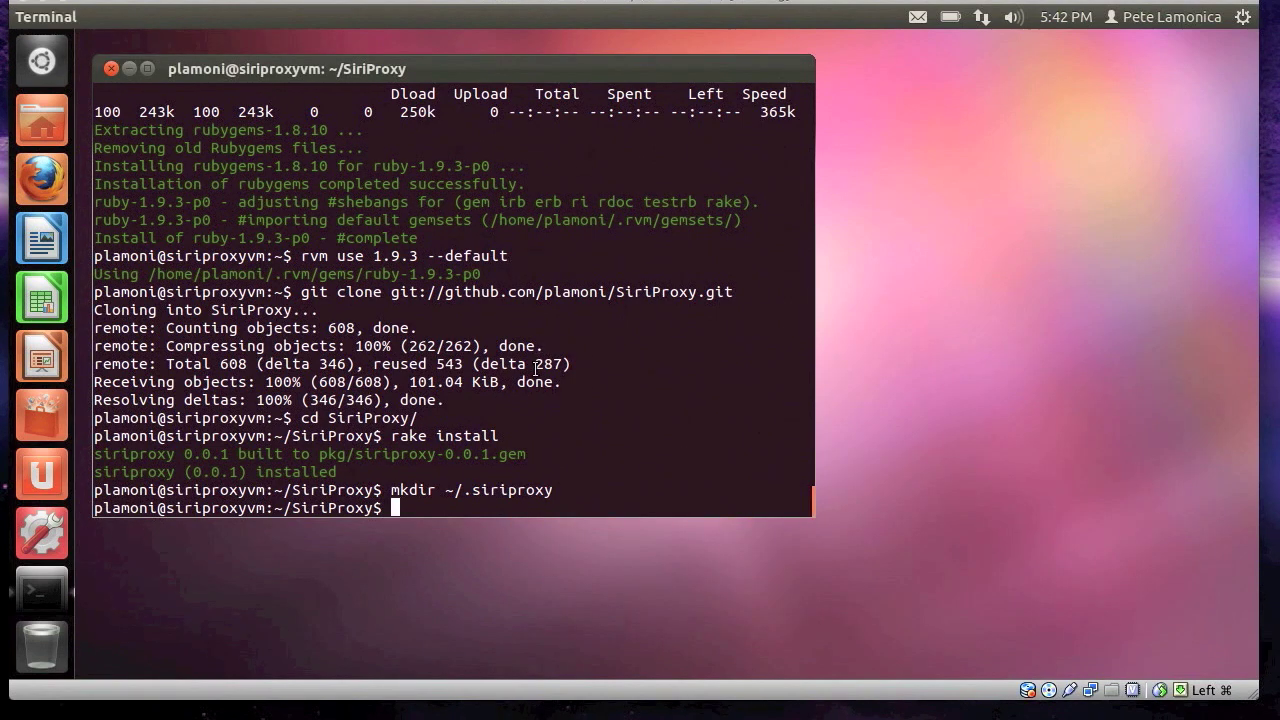
pyautogui.write('cp ./config.example.yml ~/.siriproxy/config.yml')
pyautogui.press('Return')
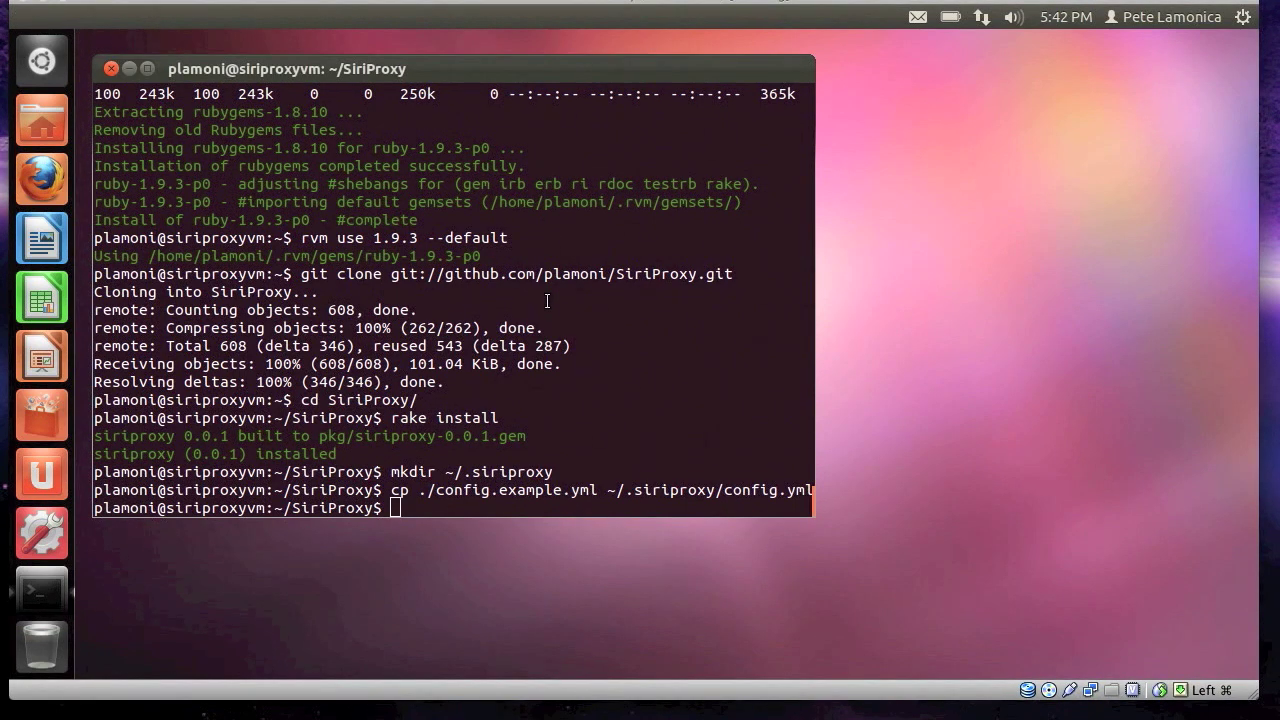
# Generate the SiriProxy certificates, check the OpenSSL version, and run siriproxy bundle.
pyautogui.write('siriproxy gencerts')
pyautogui.press('Return')
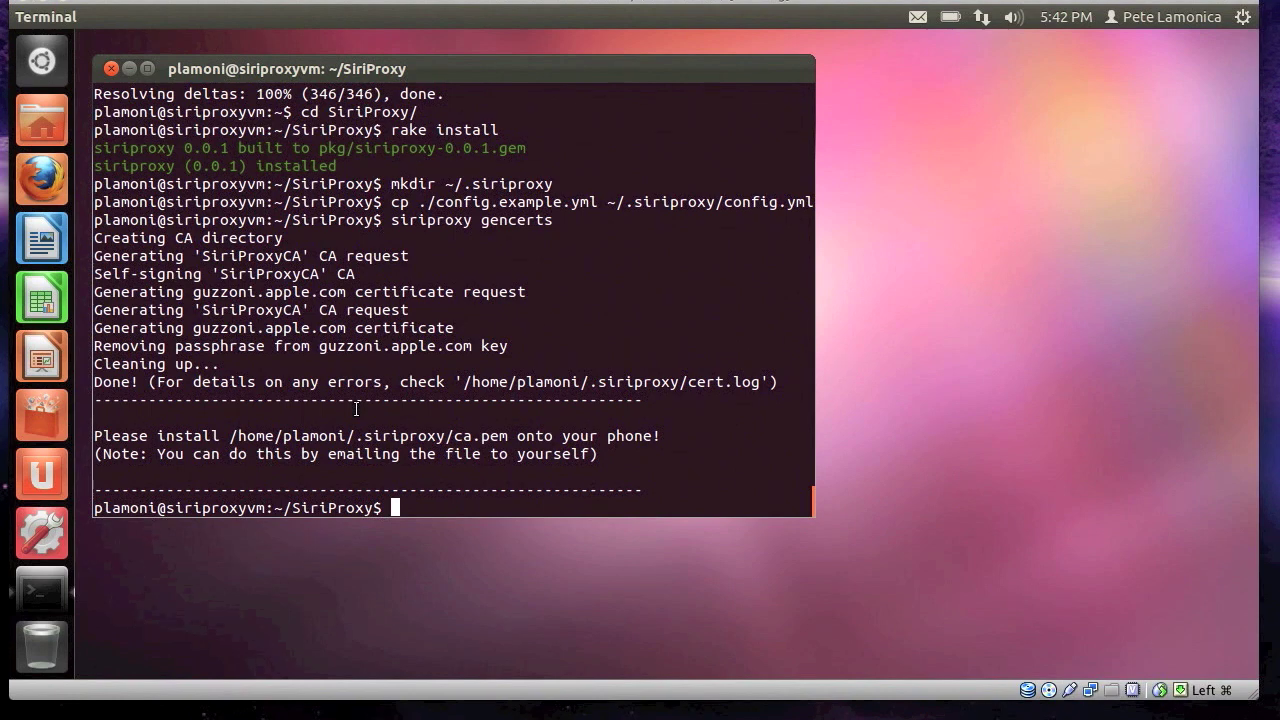
pyautogui.write('openssl version')
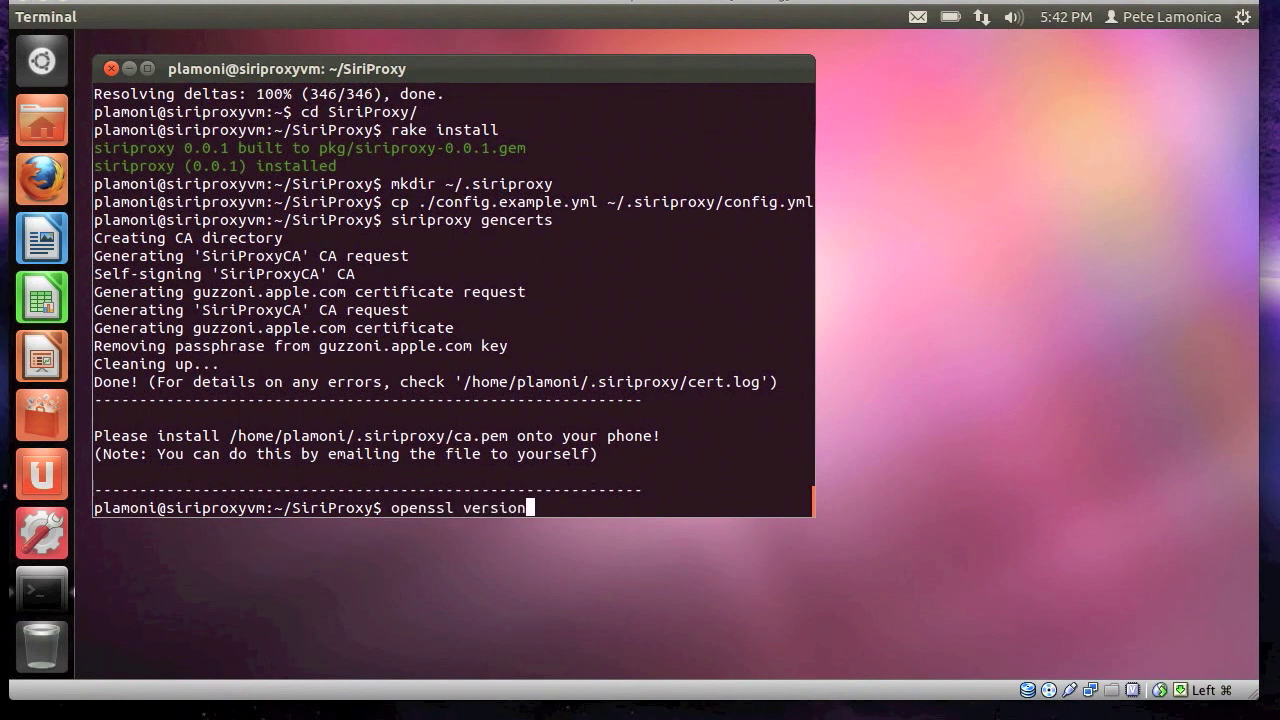
pyautogui.press('Return')
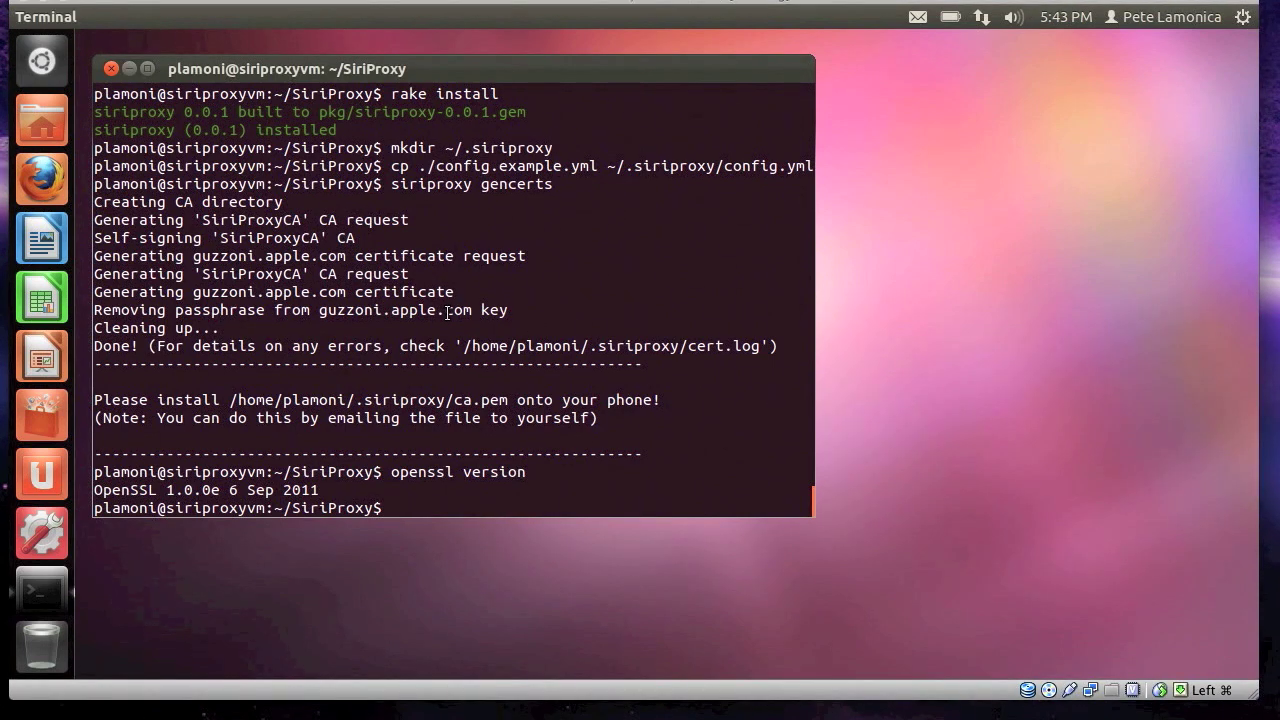
pyautogui.write('siriproxy bundle')
pyautogui.press('Return')
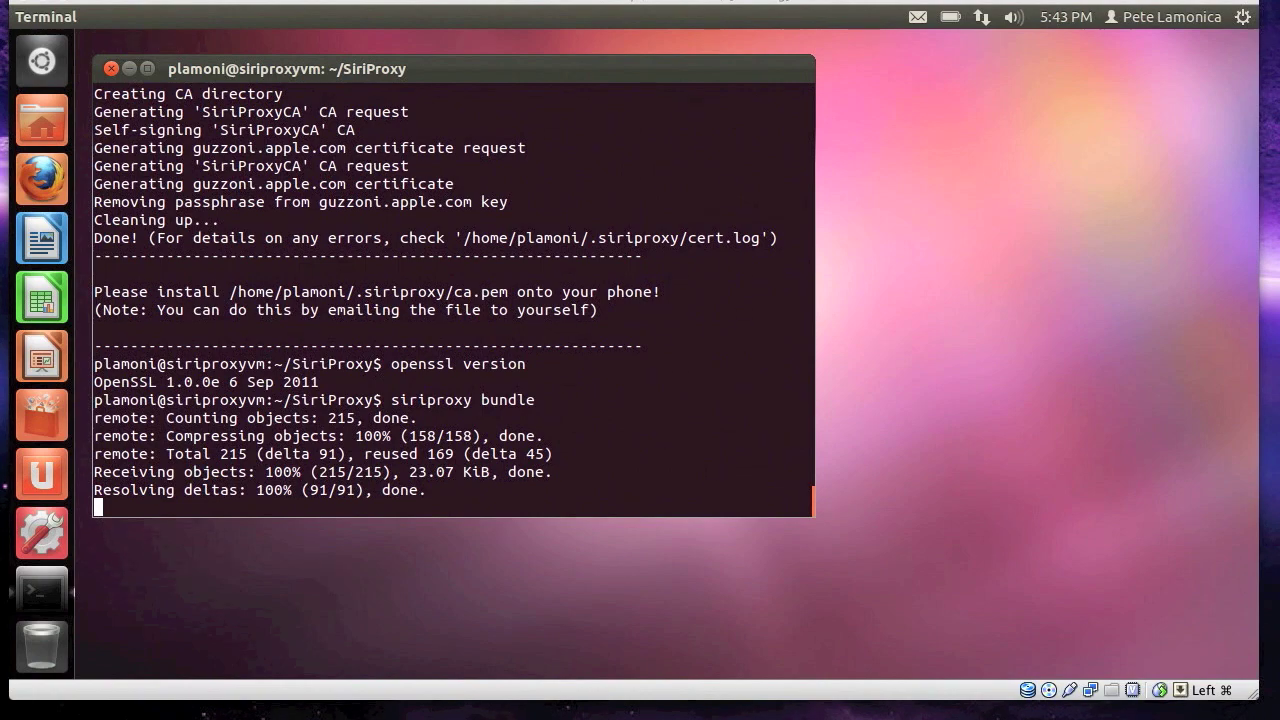
# On the Mac, scp the VM's ca.pem to ~/Dropbox/Public/siri.vm.pem, entering the VM password.
pyautogui.hotkey('ctrl', 'Up')
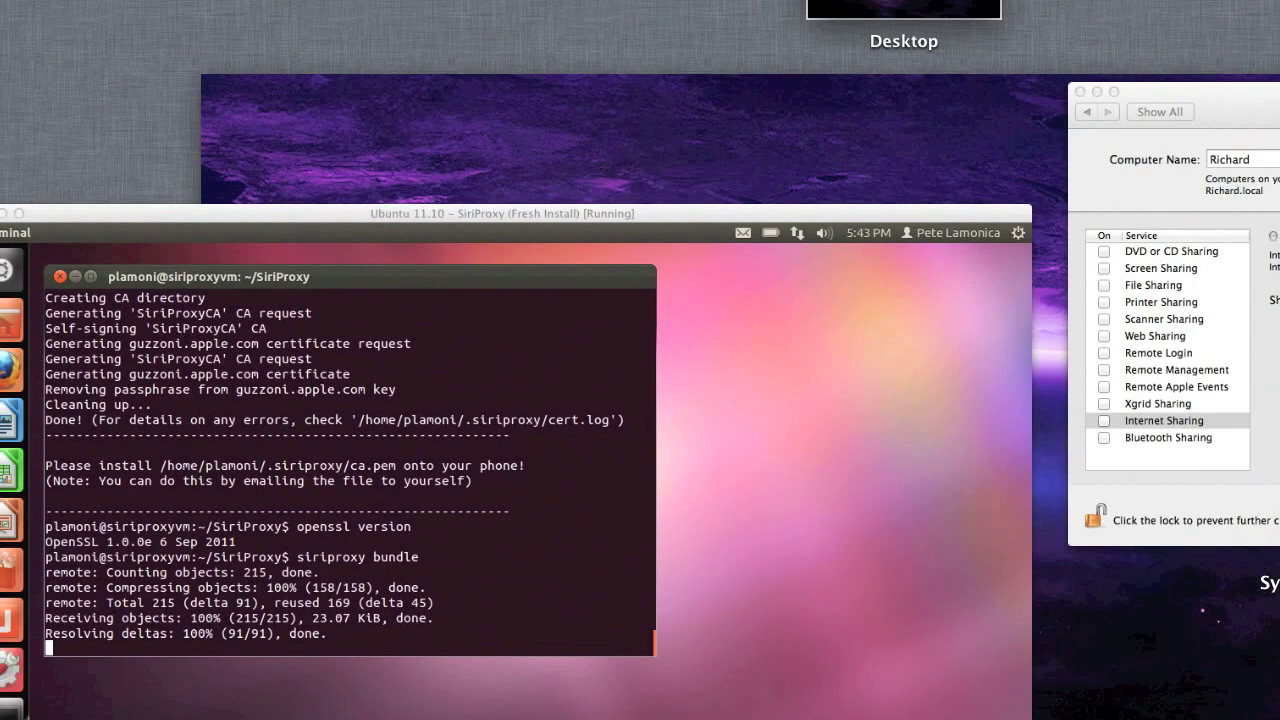
pyautogui.hotkey('ctrl', 'Up')
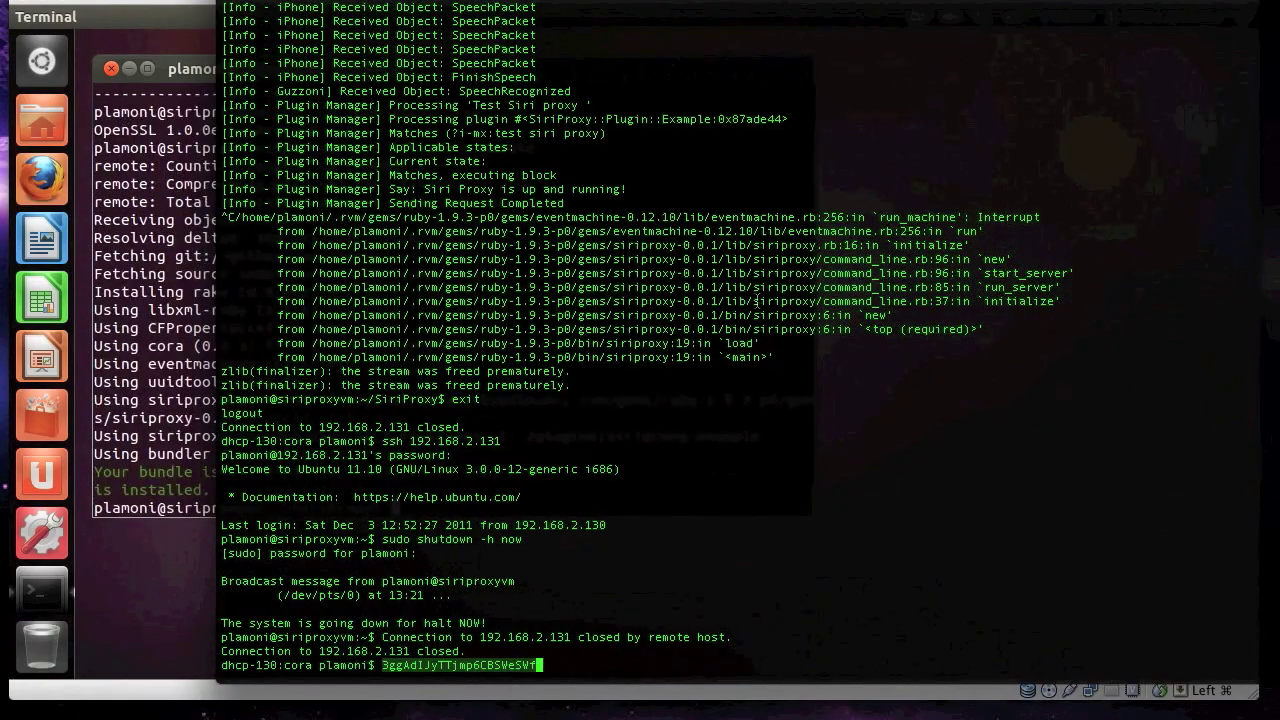
pyautogui.click(778, 322)
pyautogui.press('BackSpace')
pyautogui.press('BackSpace')
pyautogui.press('BackSpace')
pyautogui.press('BackSpace')
pyautogui.press('BackSpace')
pyautogui.press('BackSpace')
pyautogui.press('BackSpace')
pyautogui.press('BackSpace')
pyautogui.press('BackSpace')
pyautogui.press('BackSpace')
pyautogui.press('BackSpace')
pyautogui.press('BackSpace')
pyautogui.press('BackSpace')
pyautogui.press('BackSpace')
pyautogui.press('BackSpace')
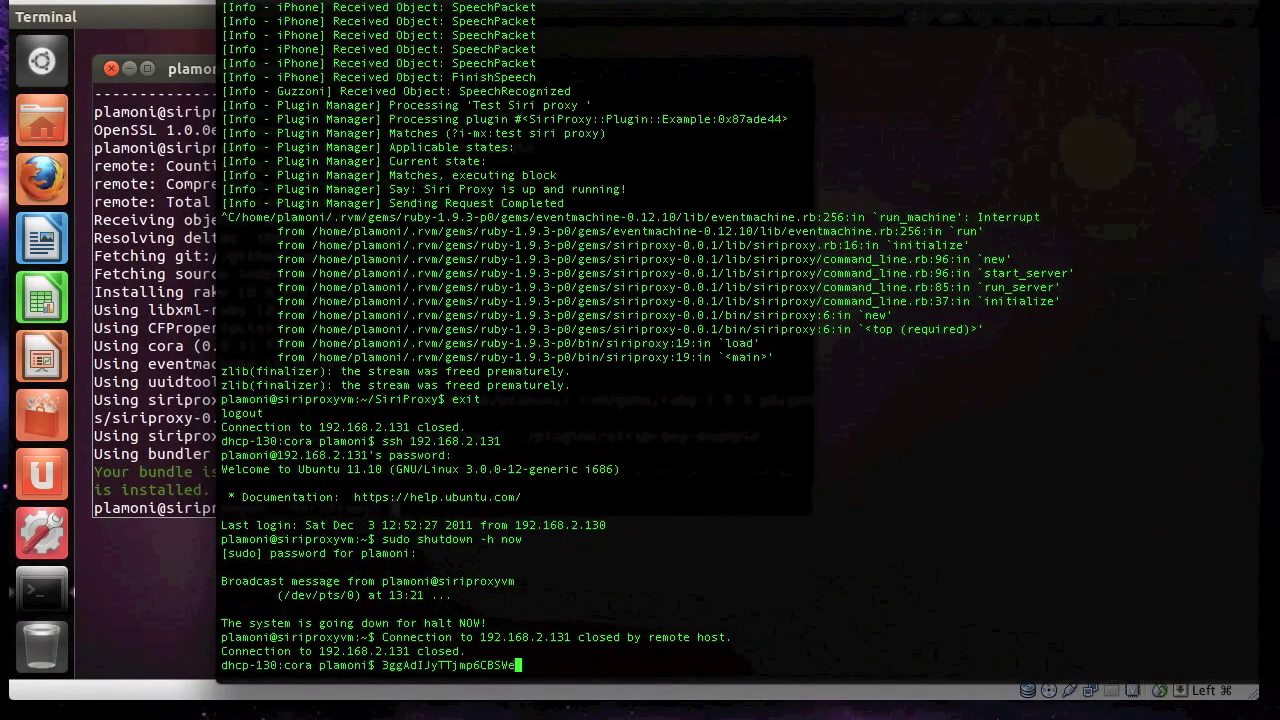
pyautogui.press('BackSpace')
pyautogui.press('BackSpace')
pyautogui.press('BackSpace')
pyautogui.press('BackSpace')
pyautogui.press('BackSpace')
pyautogui.press('BackSpace')
pyautogui.press('BackSpace')
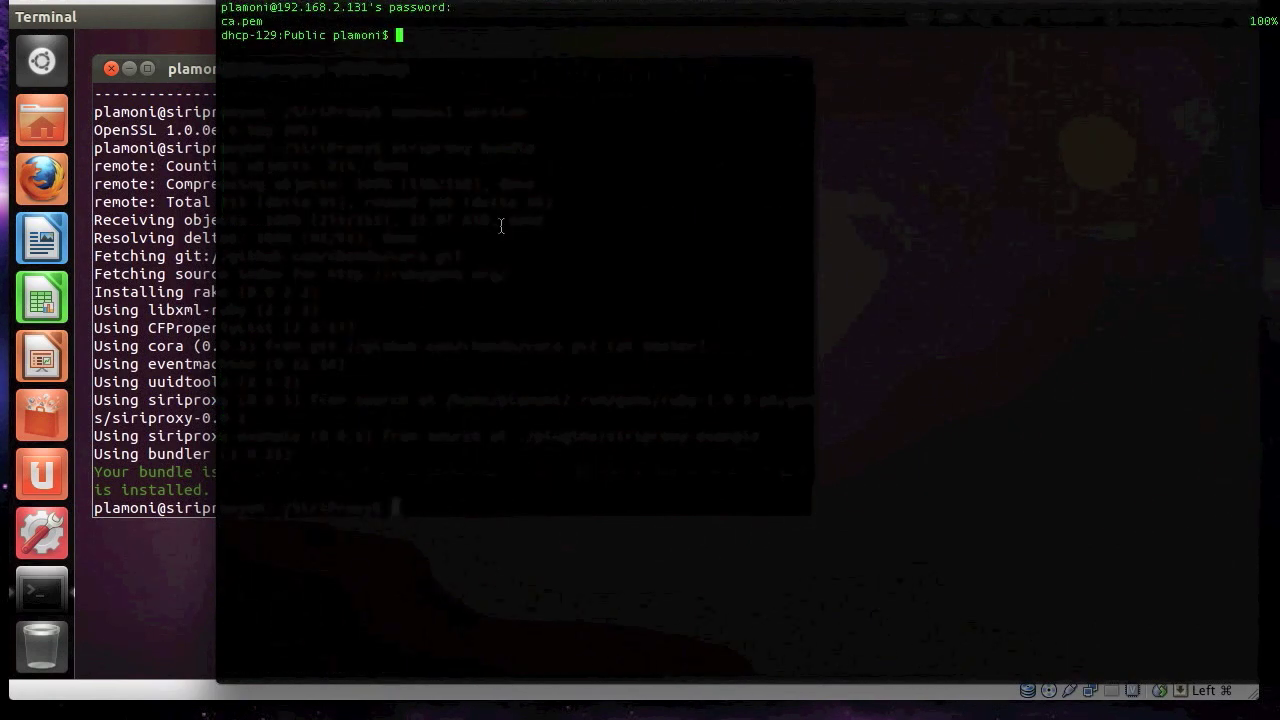
pyautogui.write('scp 192.168.2.131:~/.siriproxy/ca.pem ~/Dropbox/Public/siri.vm.pem')
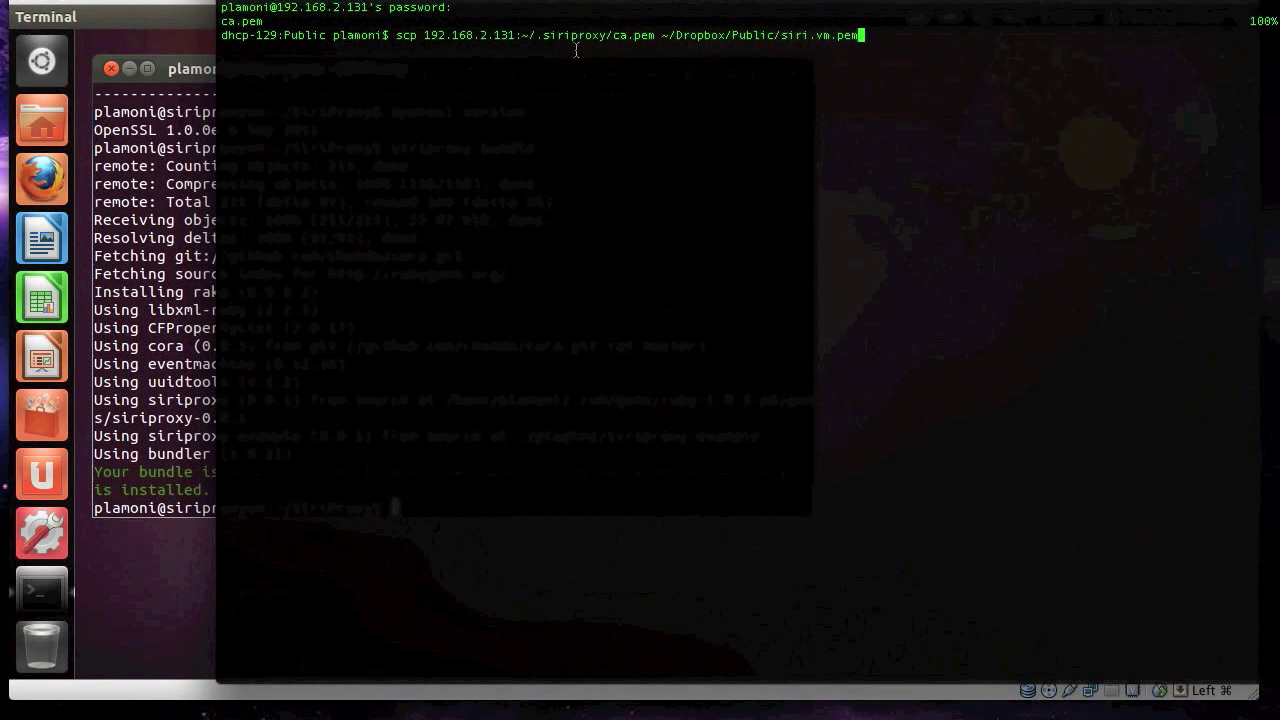
pyautogui.press('Return')
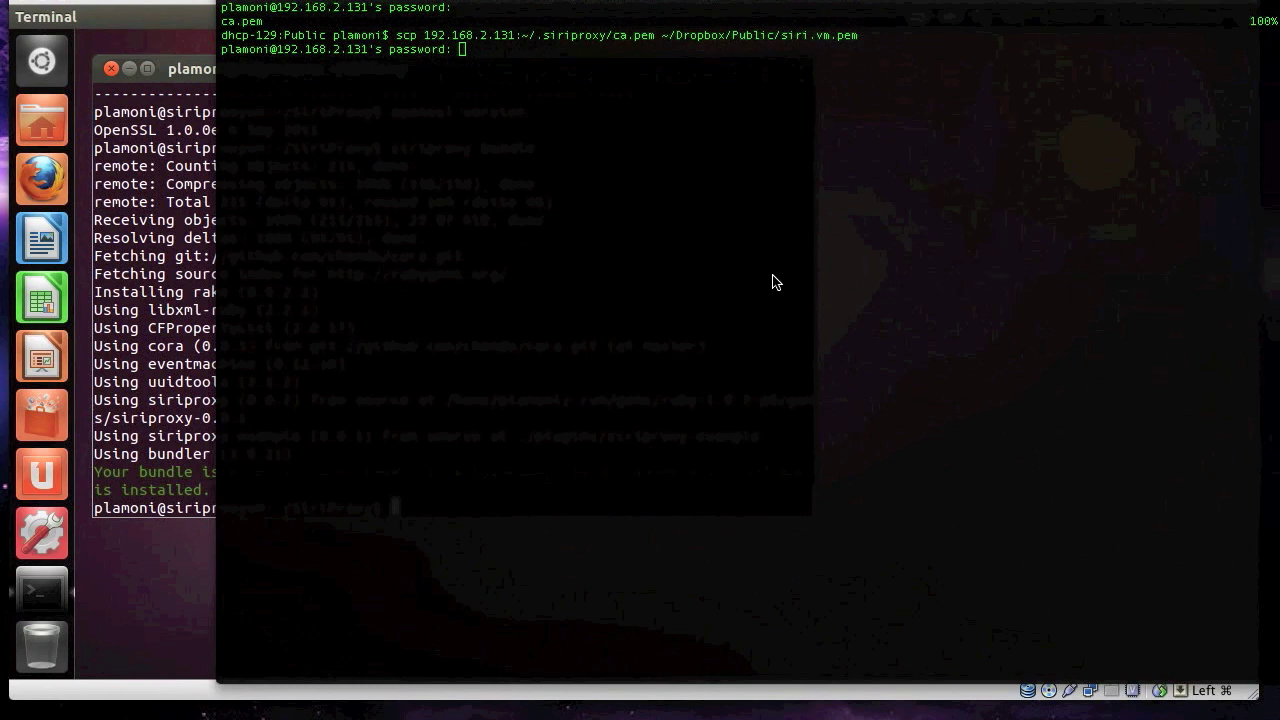
pyautogui.click(769, 276)
pyautogui.press('Return')
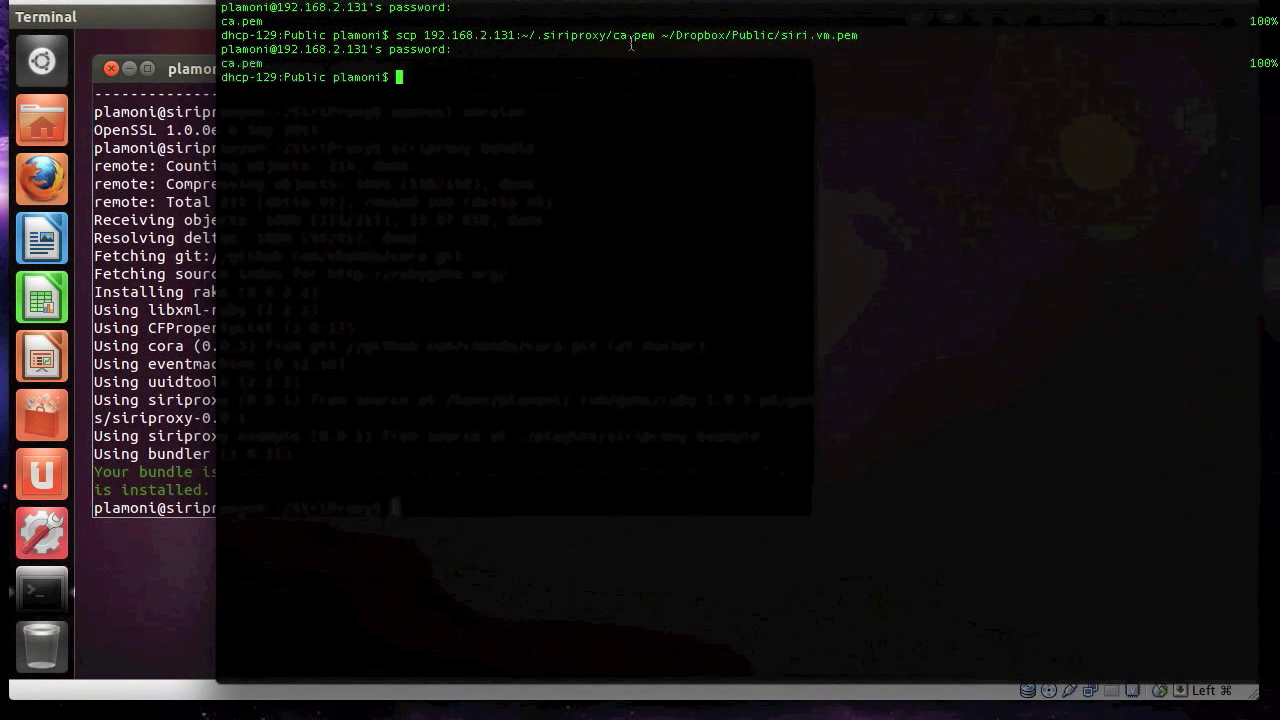
pyautogui.moveTo(613, 36); pyautogui.dragTo(652, 38)
pyautogui.doubleClick(765, 35)
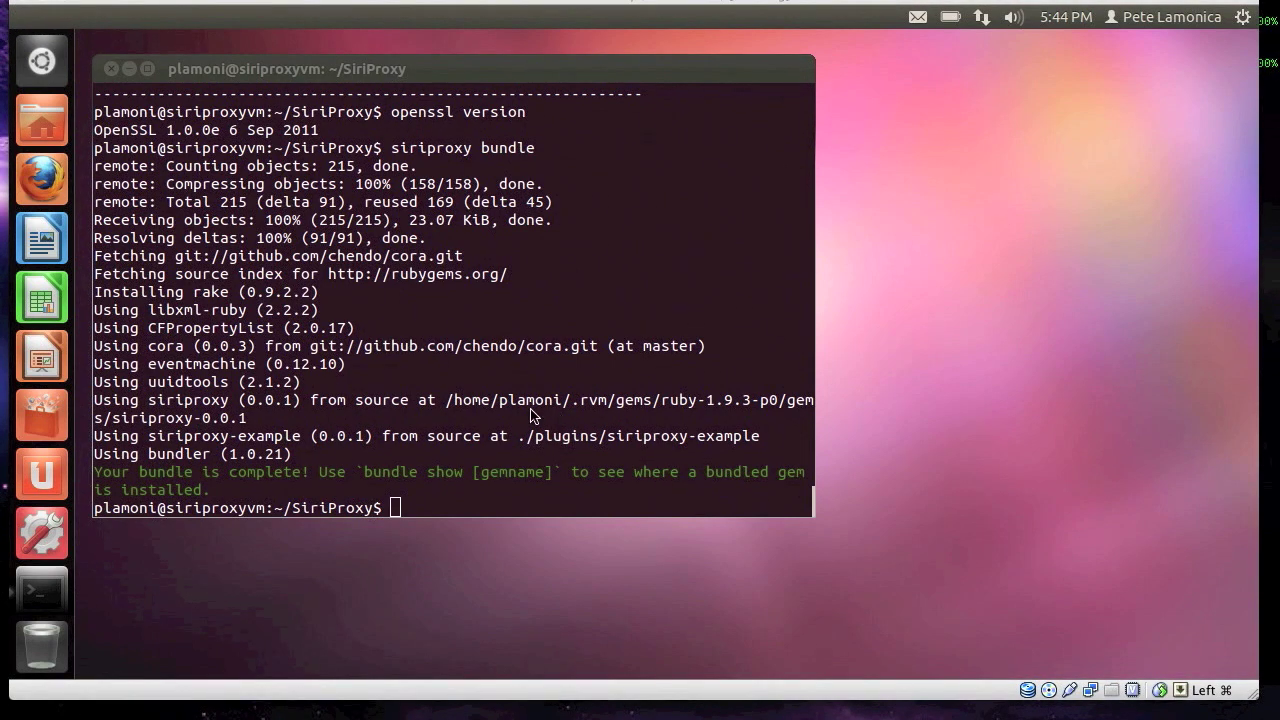
# Launch the server with rvmsudo siriproxy server and answer the sudo password prompt.
pyautogui.click(490, 412)
pyautogui.write('rvmsudo')
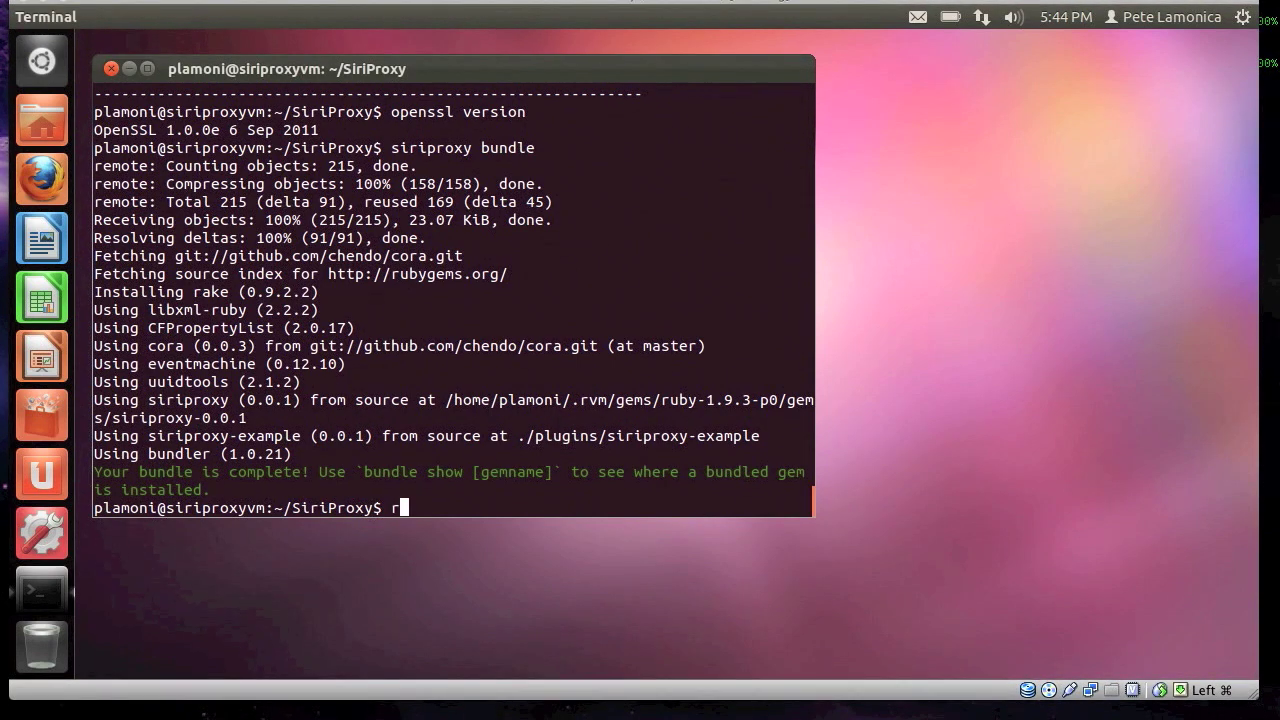
pyautogui.write(' si')
pyautogui.press('Tab')
pyautogui.press('BackSpace')
pyautogui.press('BackSpace')
pyautogui.press('BackSpace')
pyautogui.press('BackSpace')
pyautogui.press('BackSpace')
pyautogui.press('BackSpace')
pyautogui.press('BackSpace')
pyautogui.press('BackSpace')
pyautogui.press('BackSpace')
pyautogui.press('BackSpace')
pyautogui.press('BackSpace')
pyautogui.press('BackSpace')
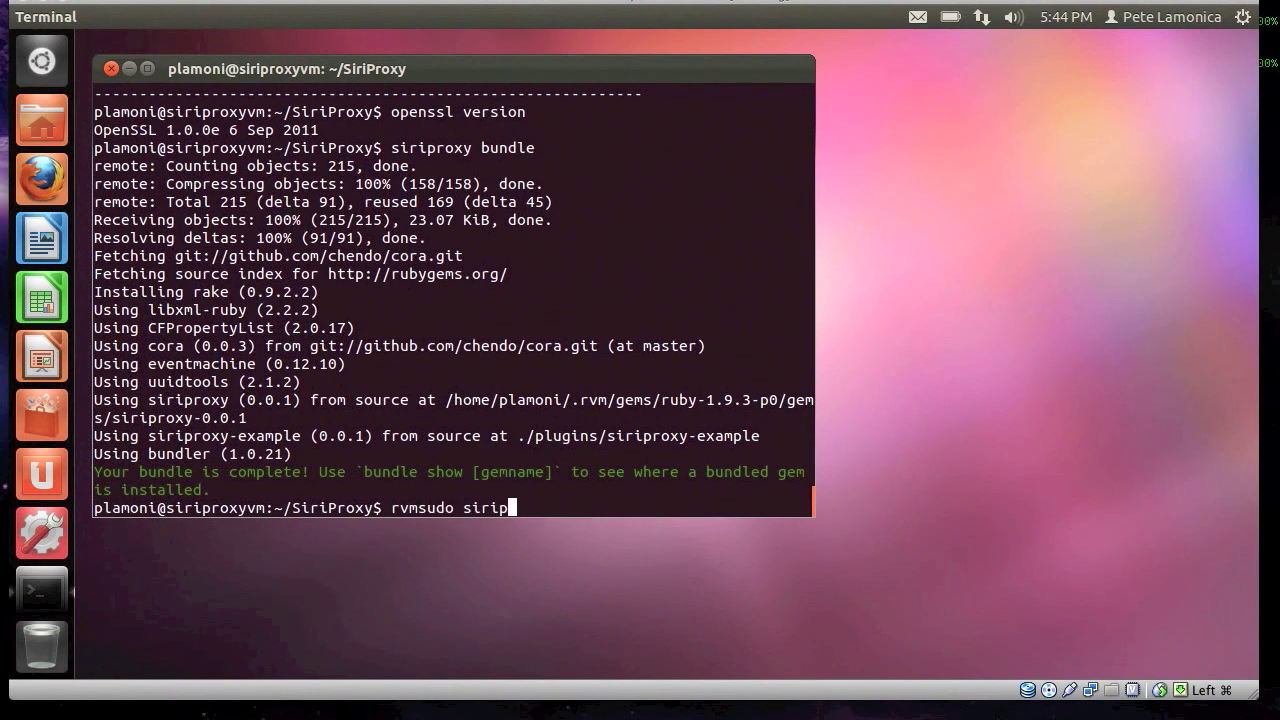
pyautogui.write('roxy server')
pyautogui.press('Return')
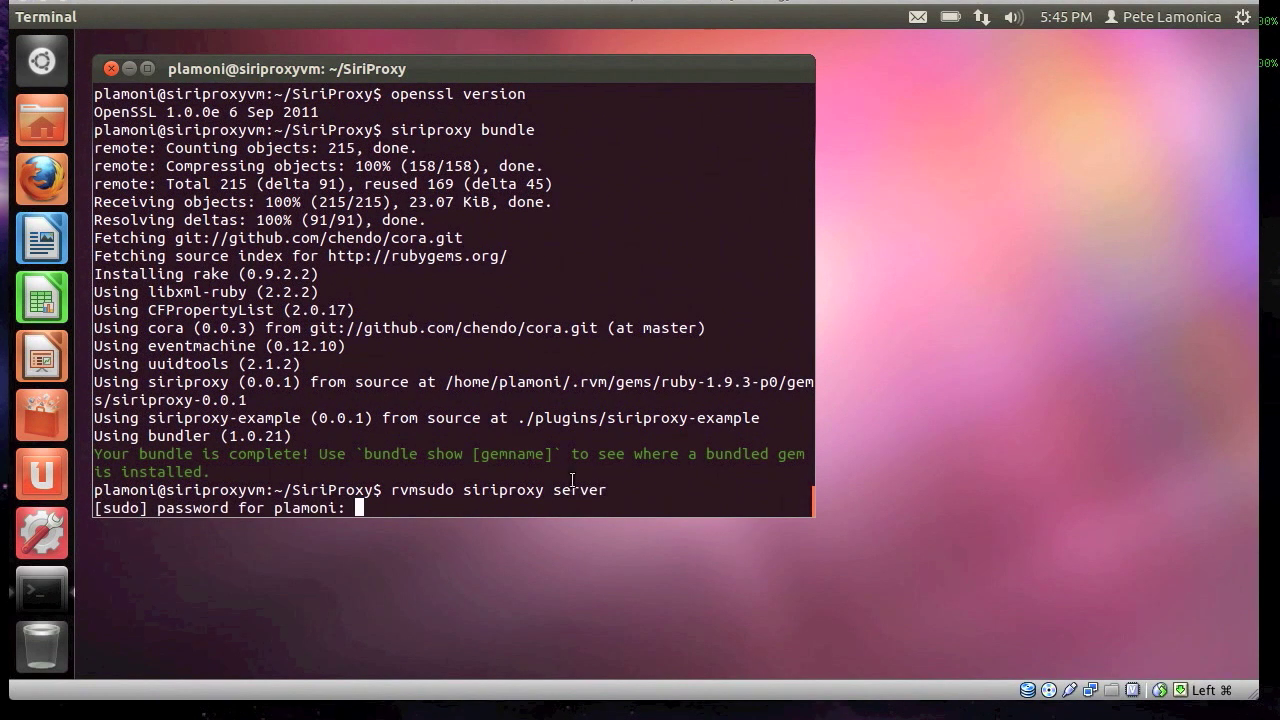
pyautogui.hotkey('ctrl', 'Up')
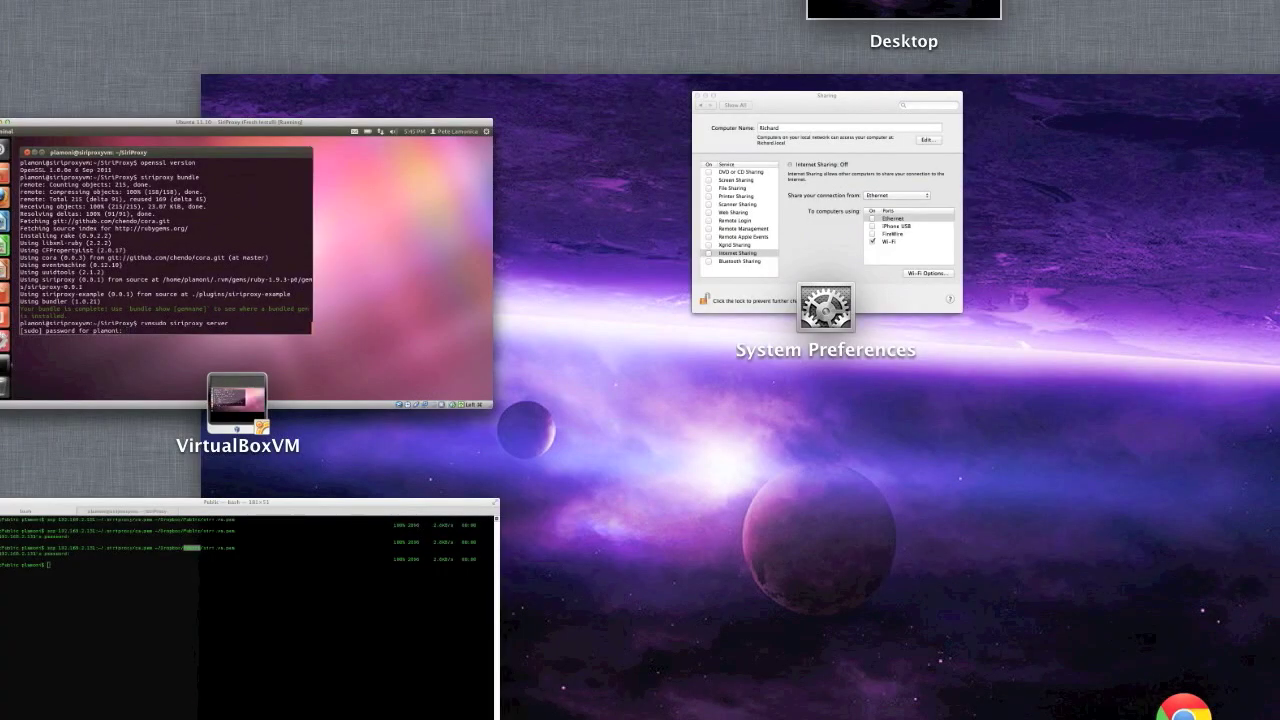
pyautogui.hotkey('ctrl', 'Up')
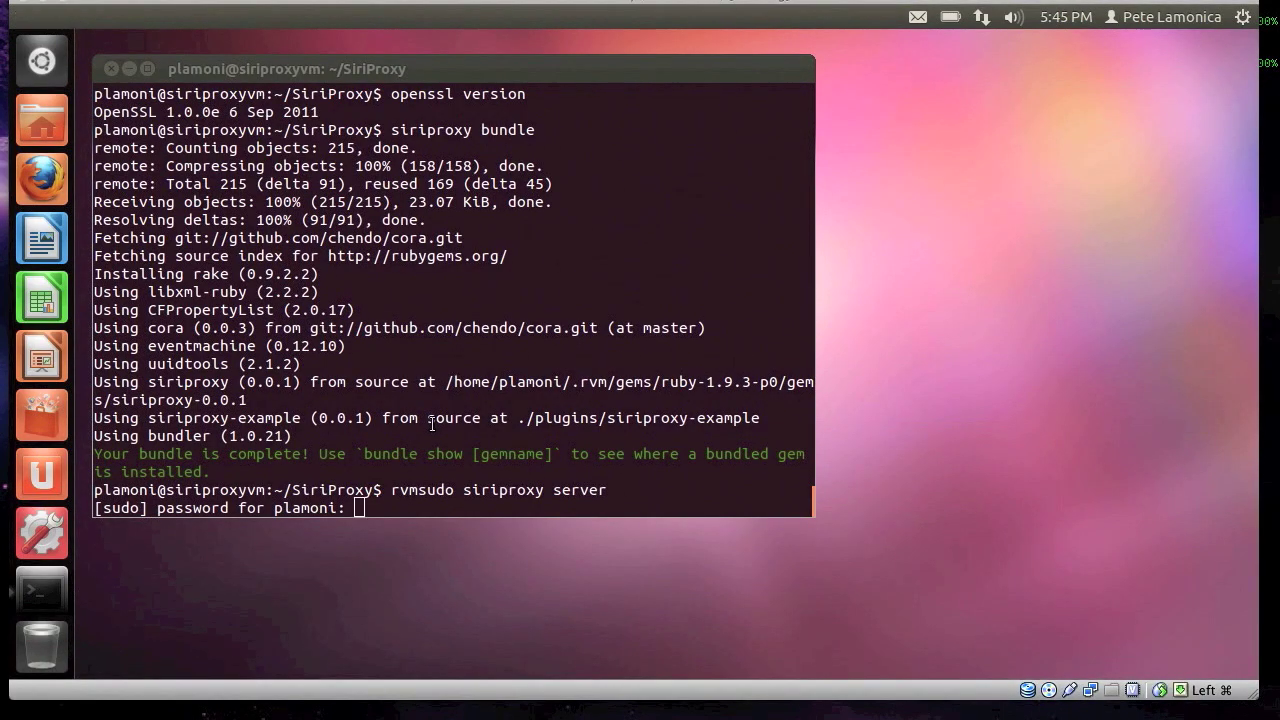
pyautogui.click(425, 488)
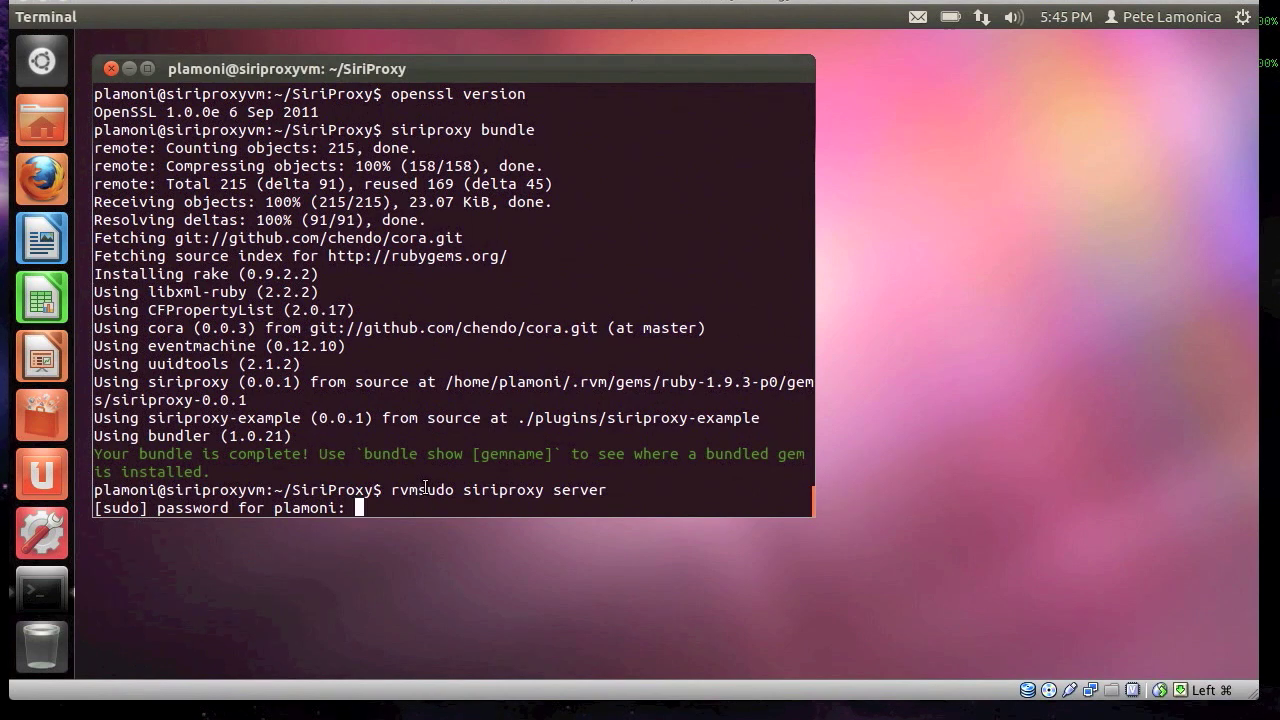
pyautogui.press('Return')
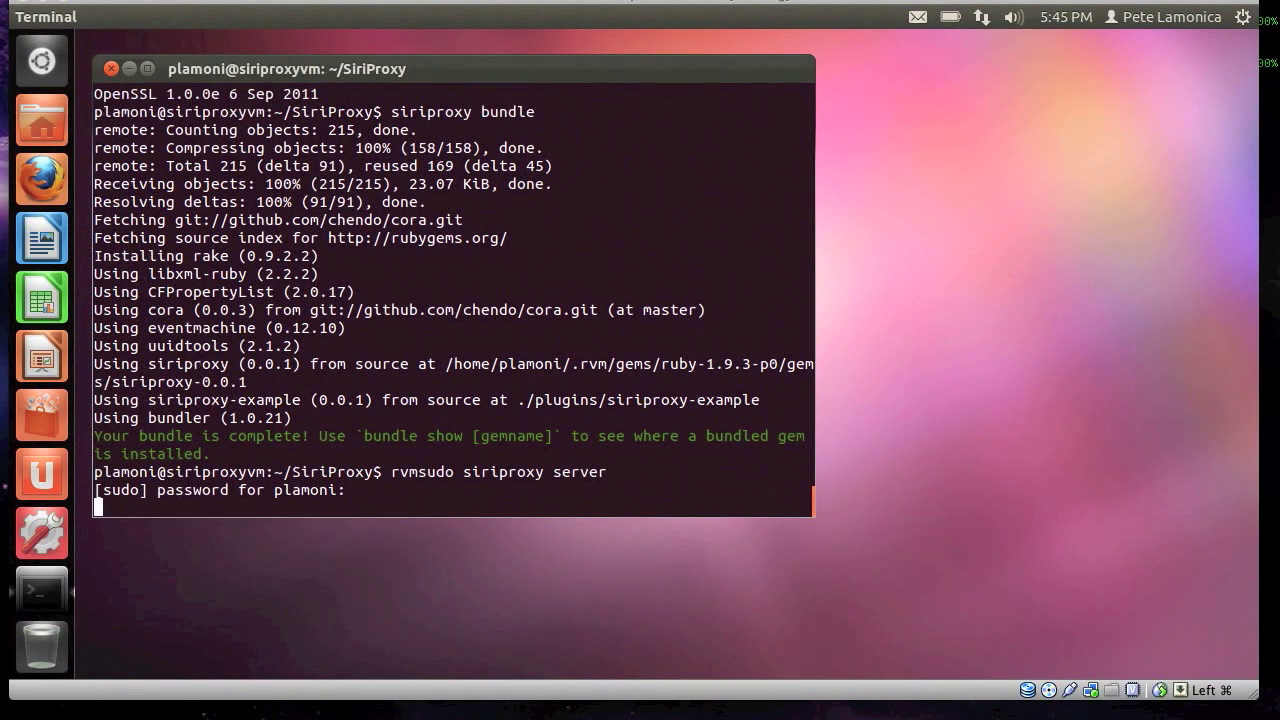